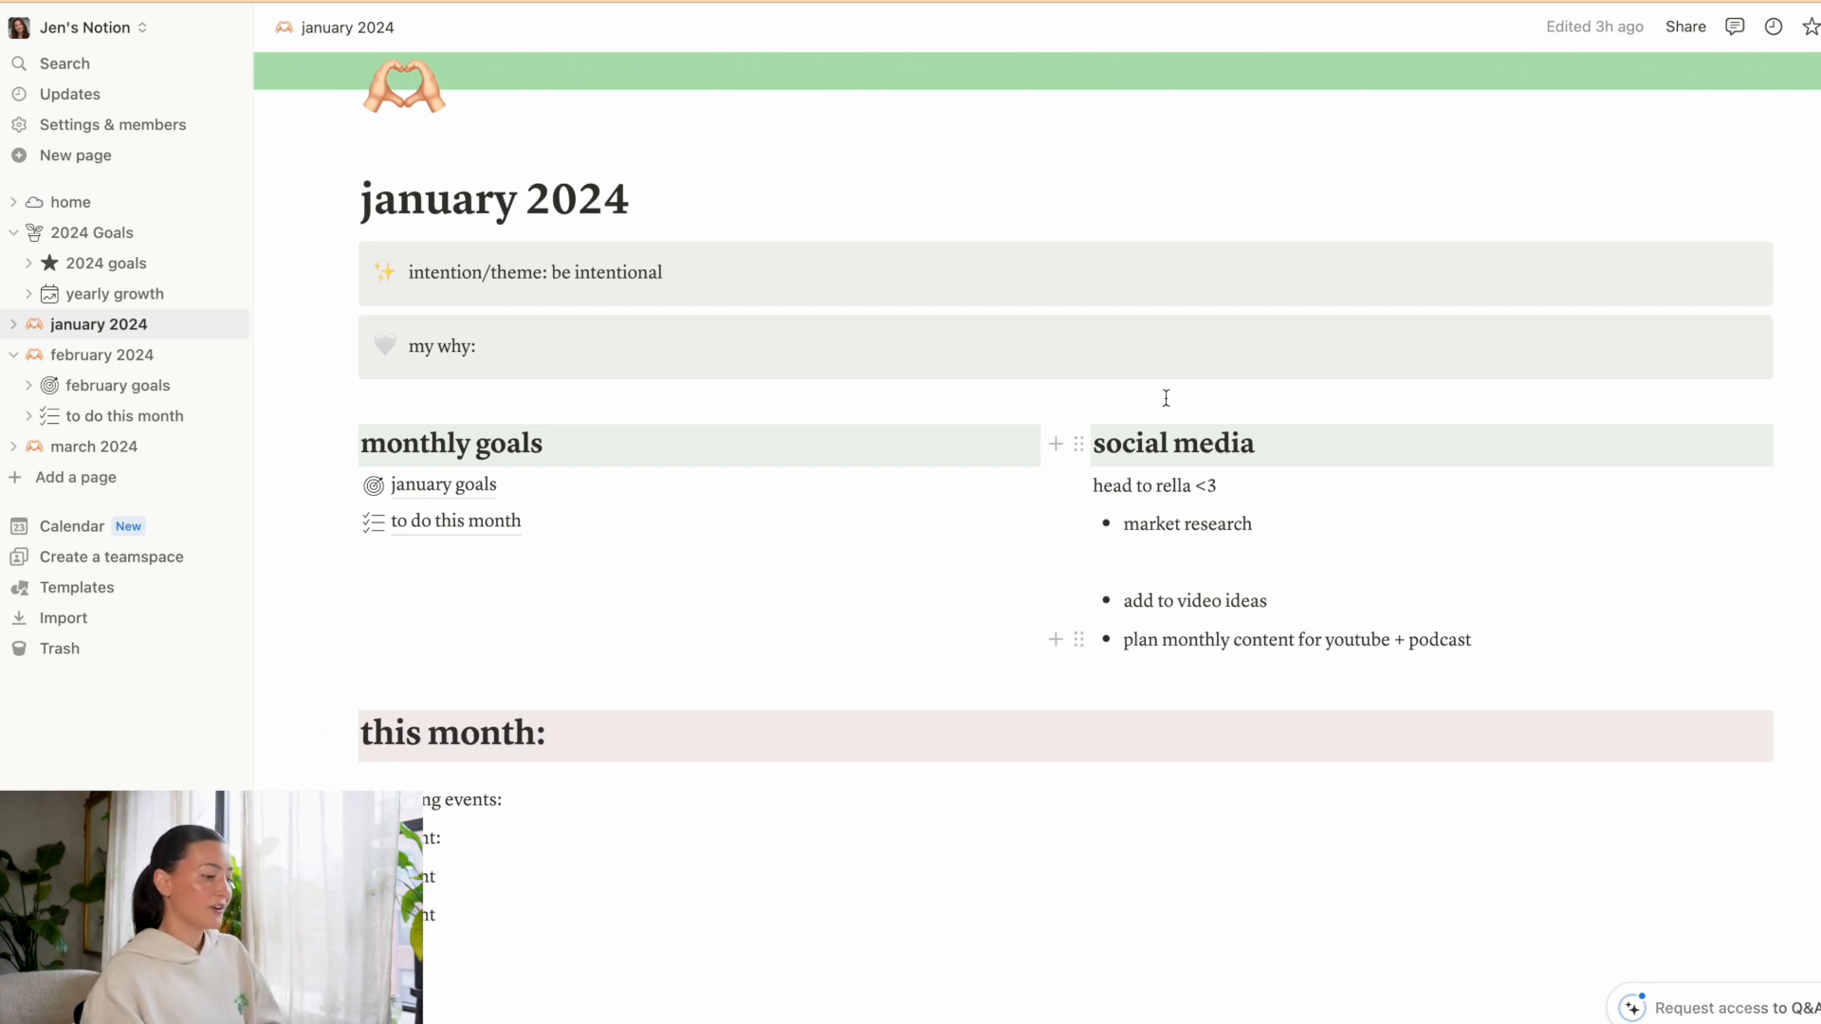
Open the january goals page and check off every goal except "find a new workout routine".
click(833, 344)
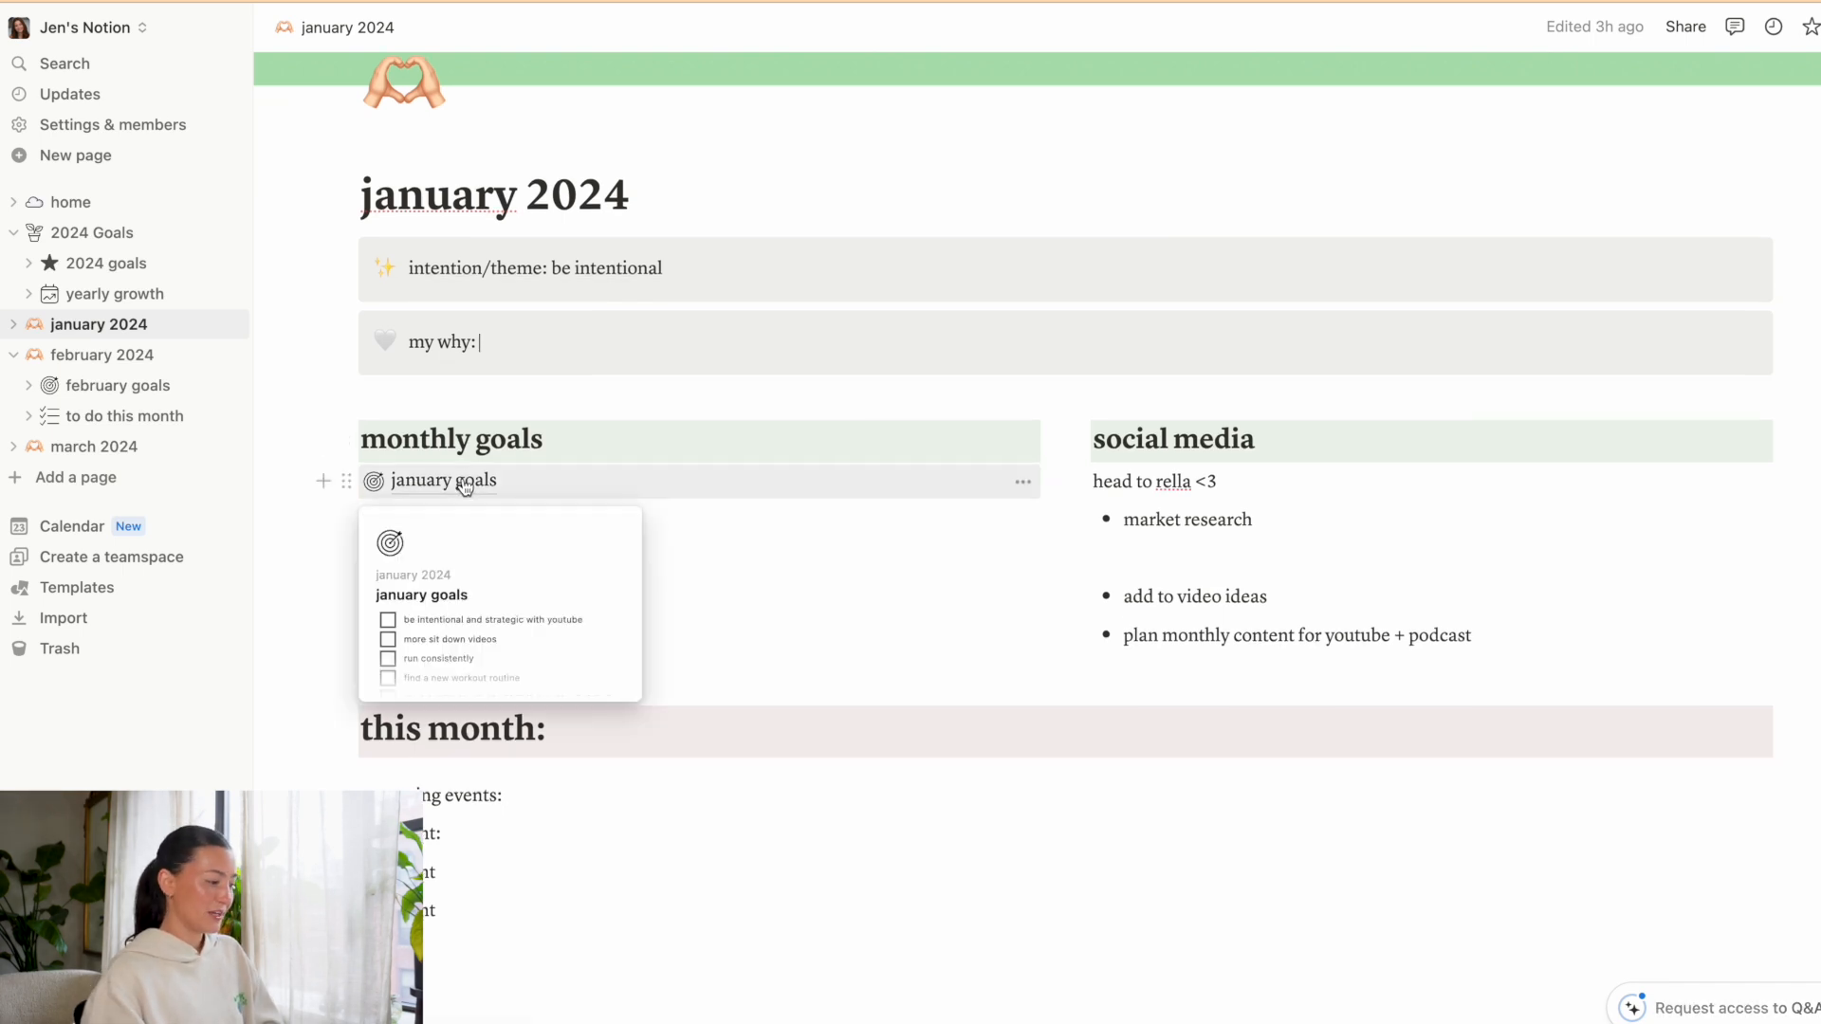
scroll(479, 539, down, 1)
scroll(479, 539, down, 2)
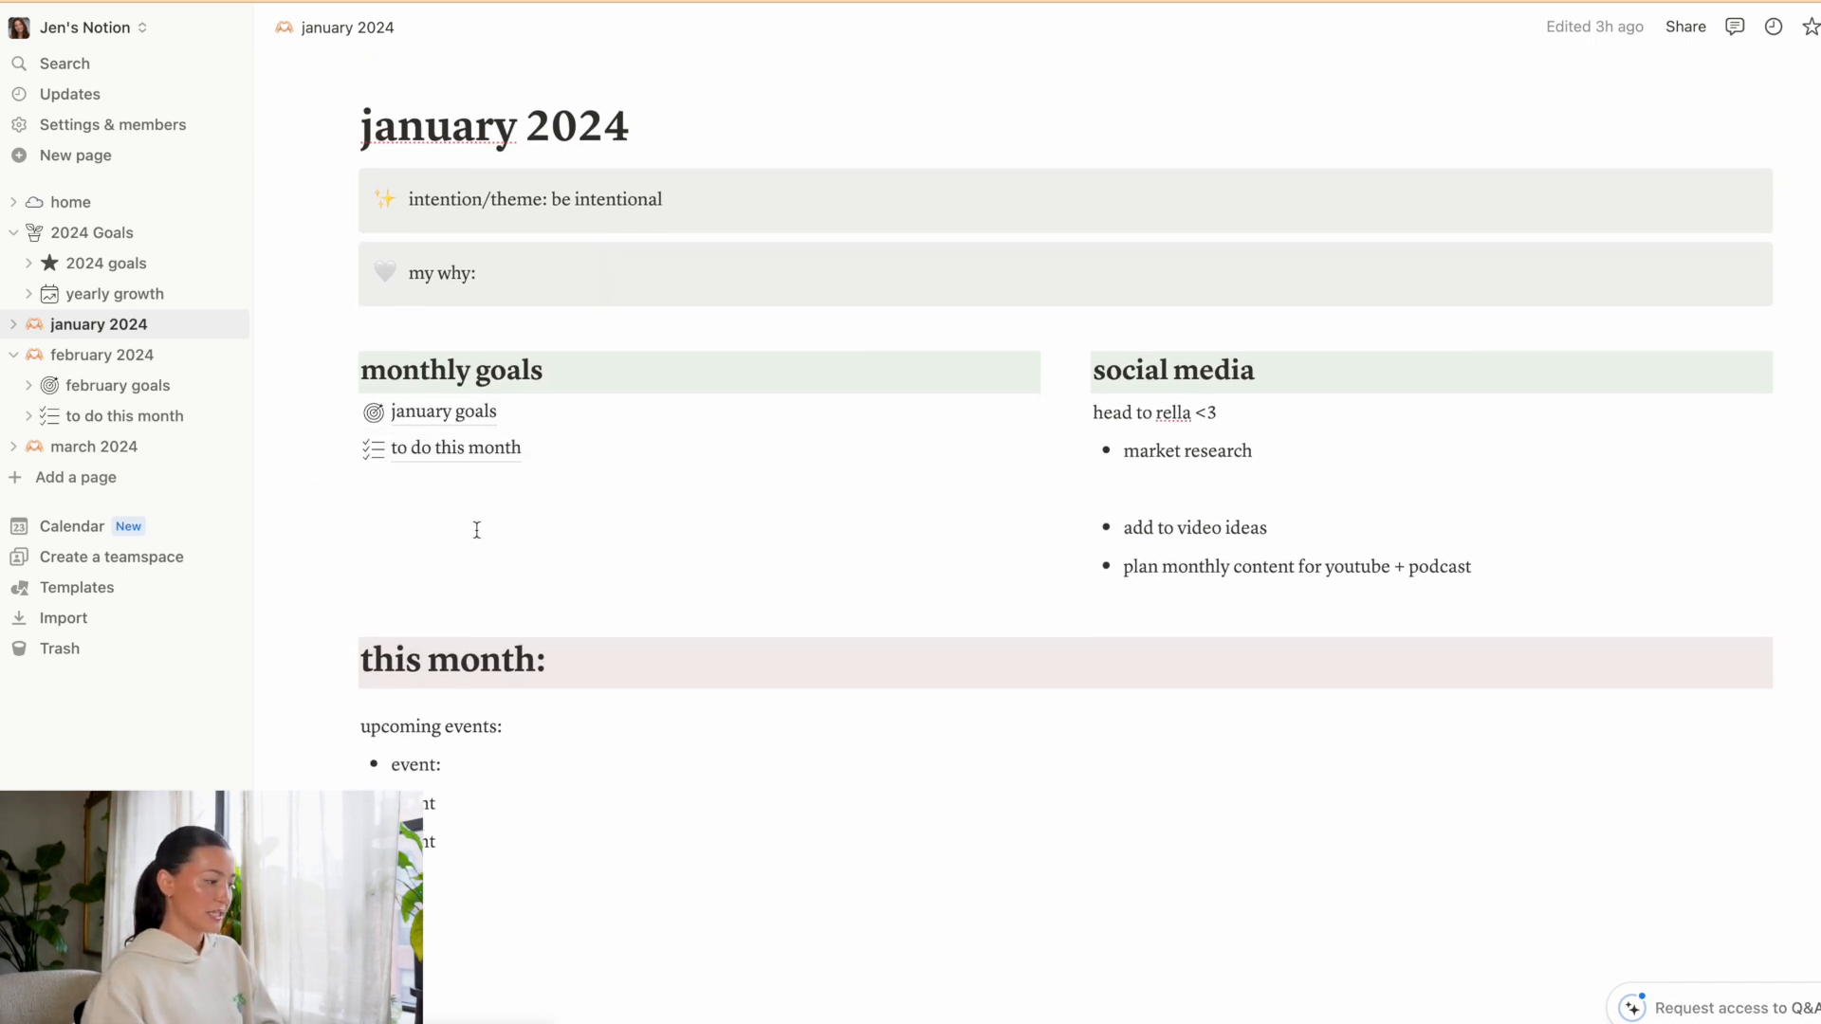
click(446, 413)
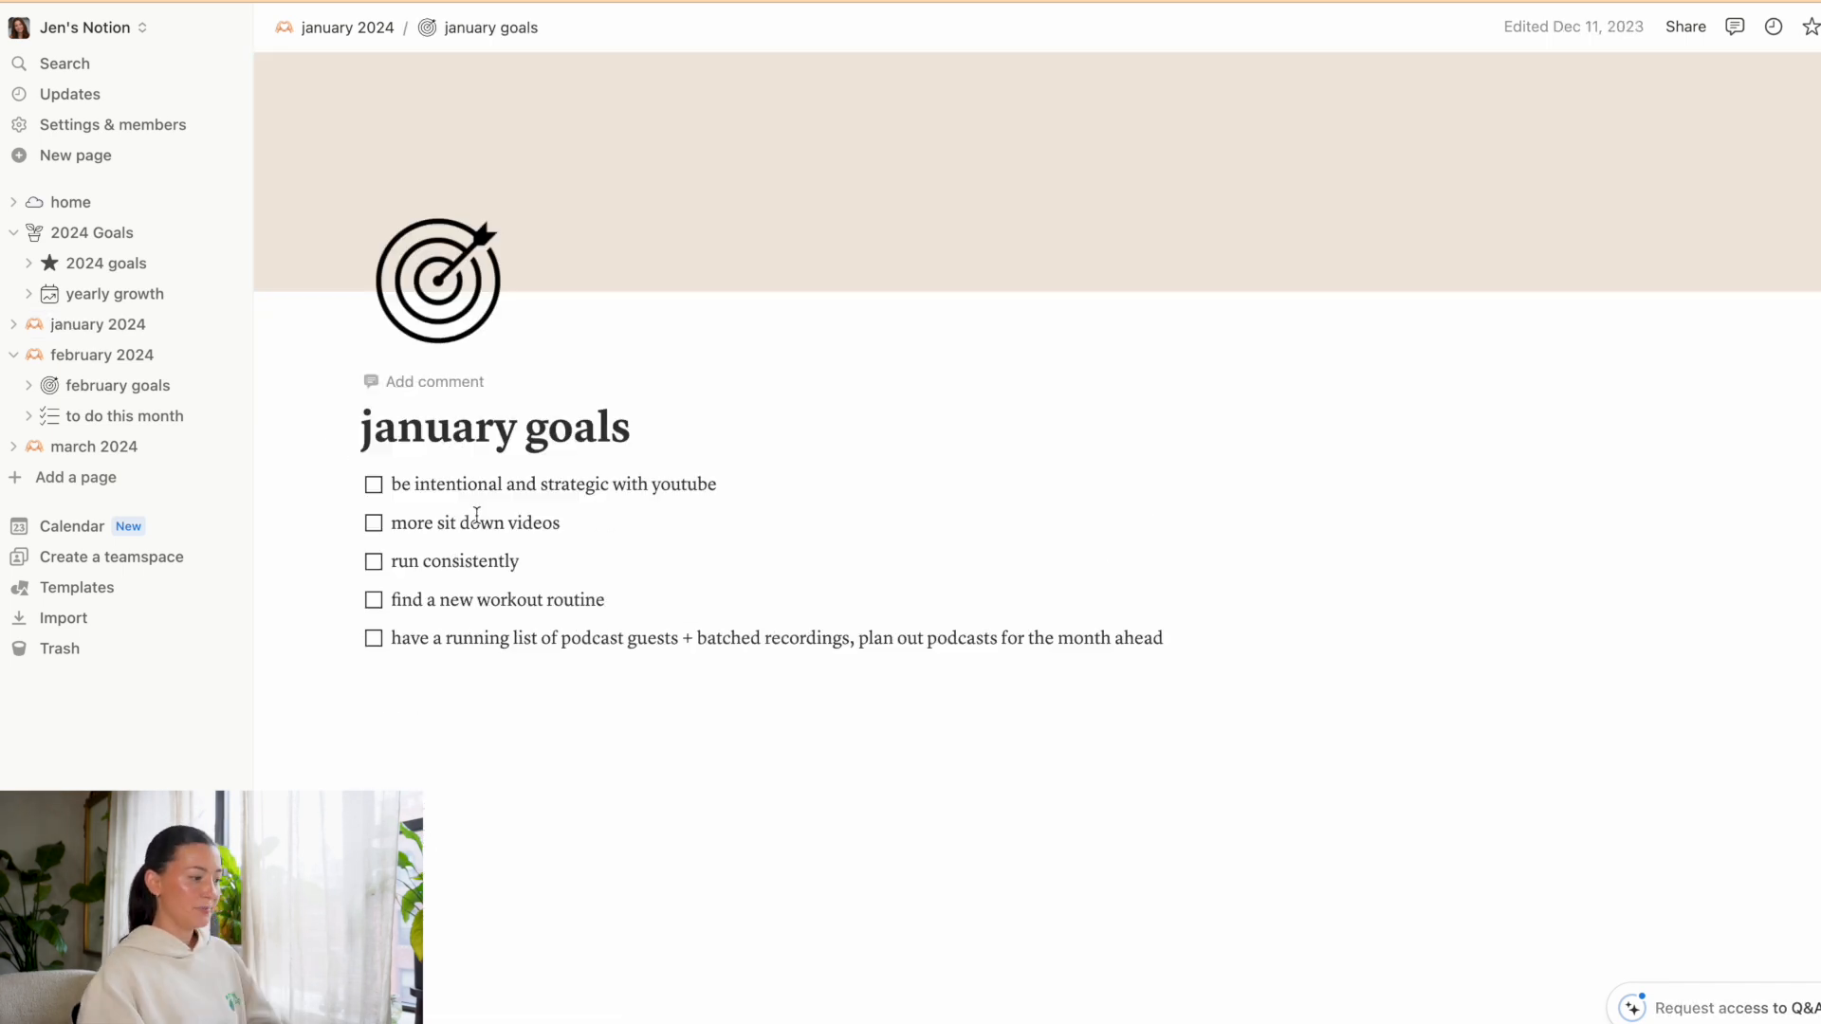
click(375, 492)
click(374, 527)
click(373, 489)
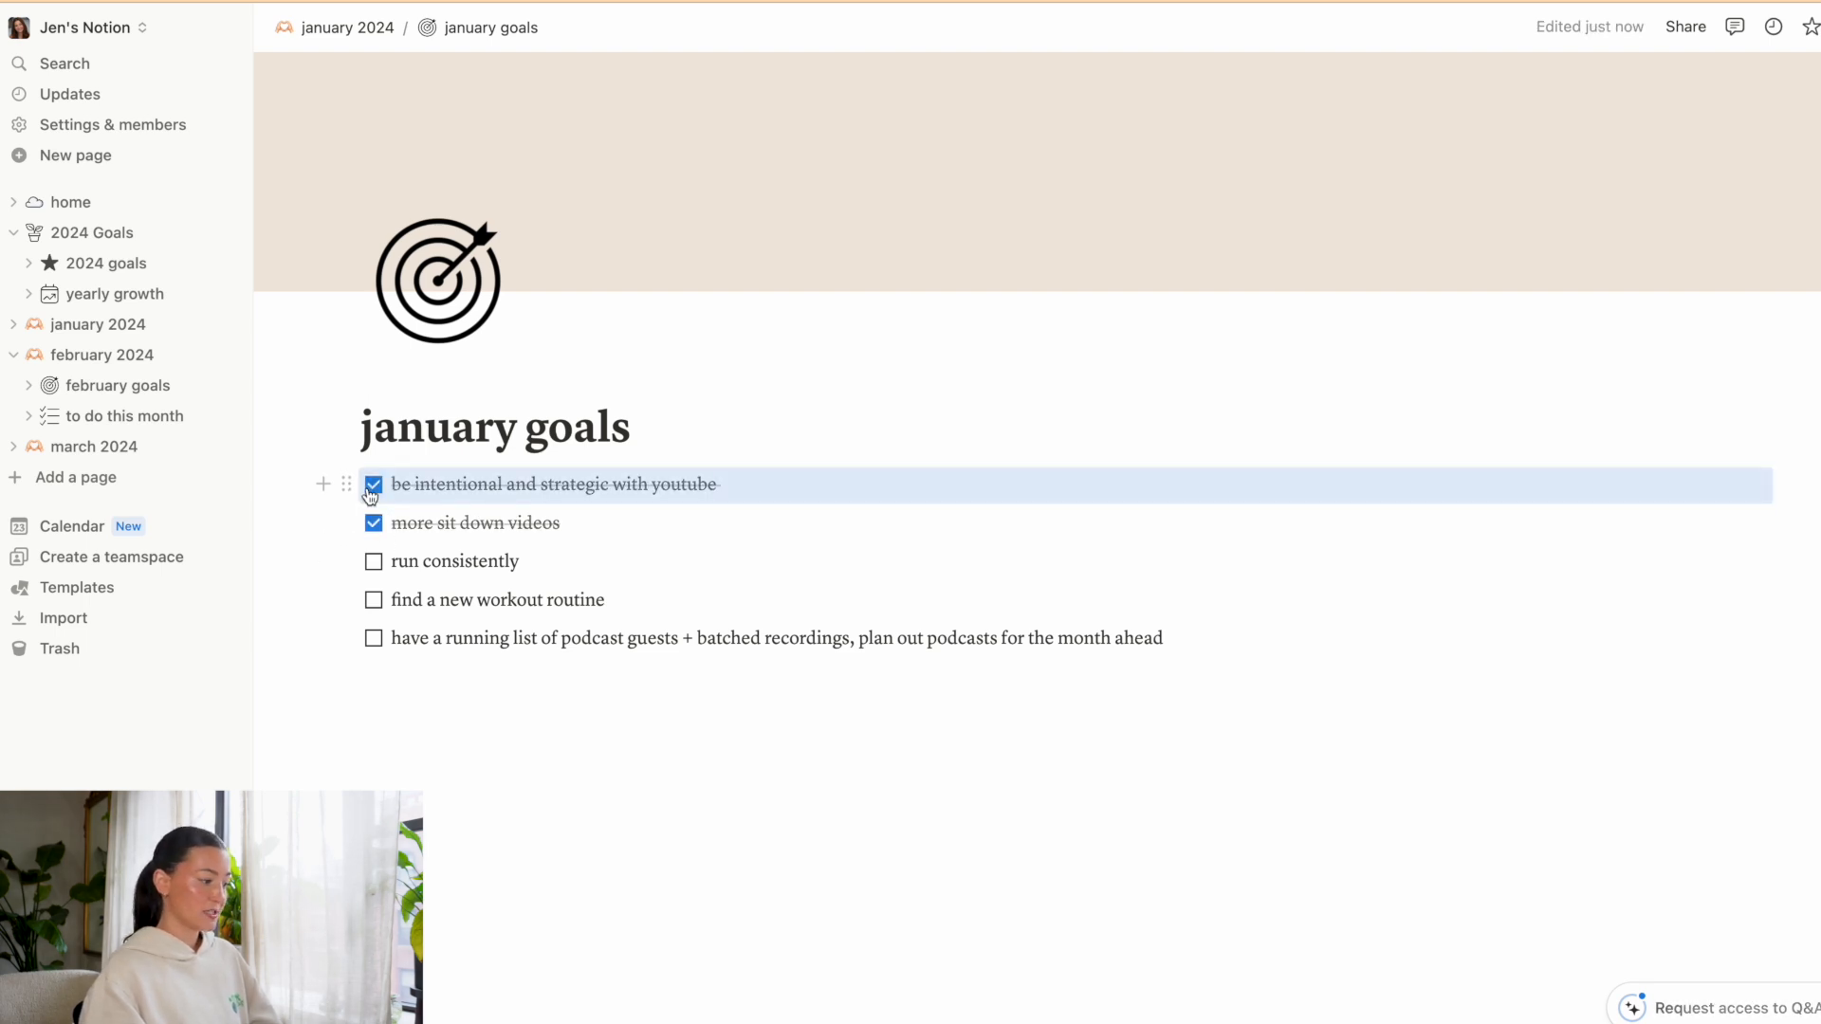
click(373, 565)
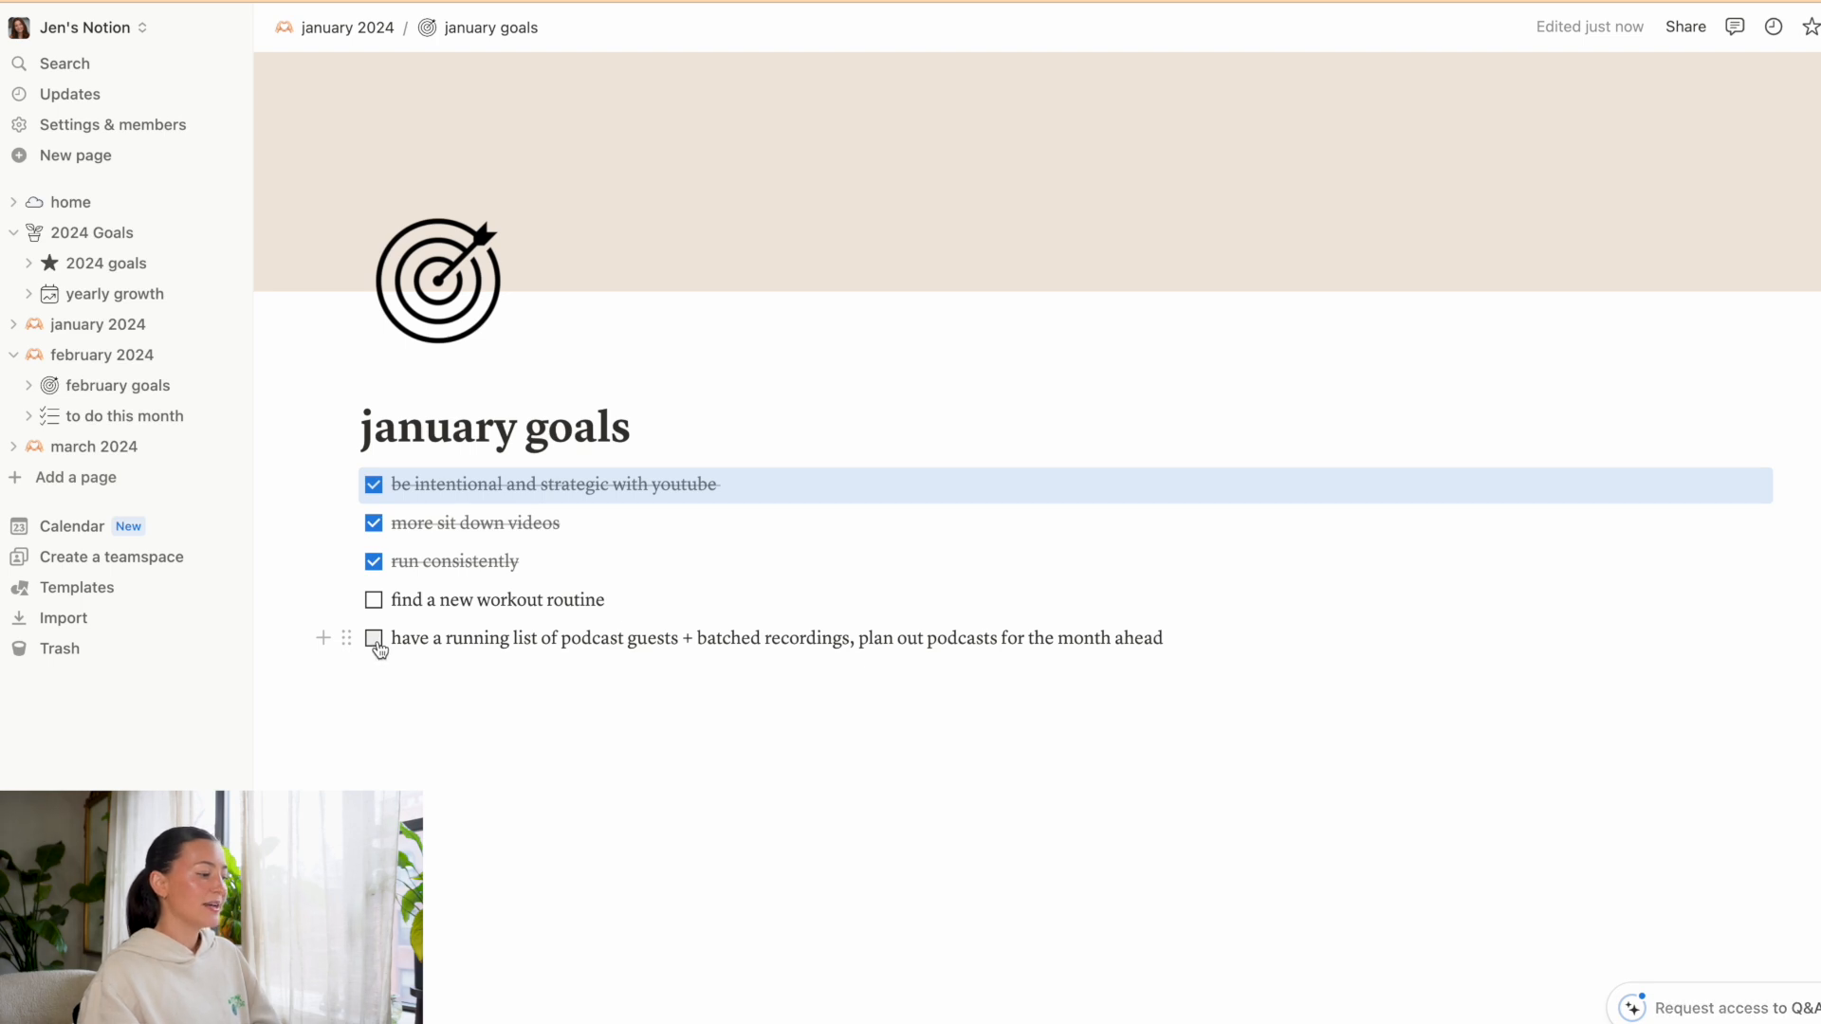
click(376, 641)
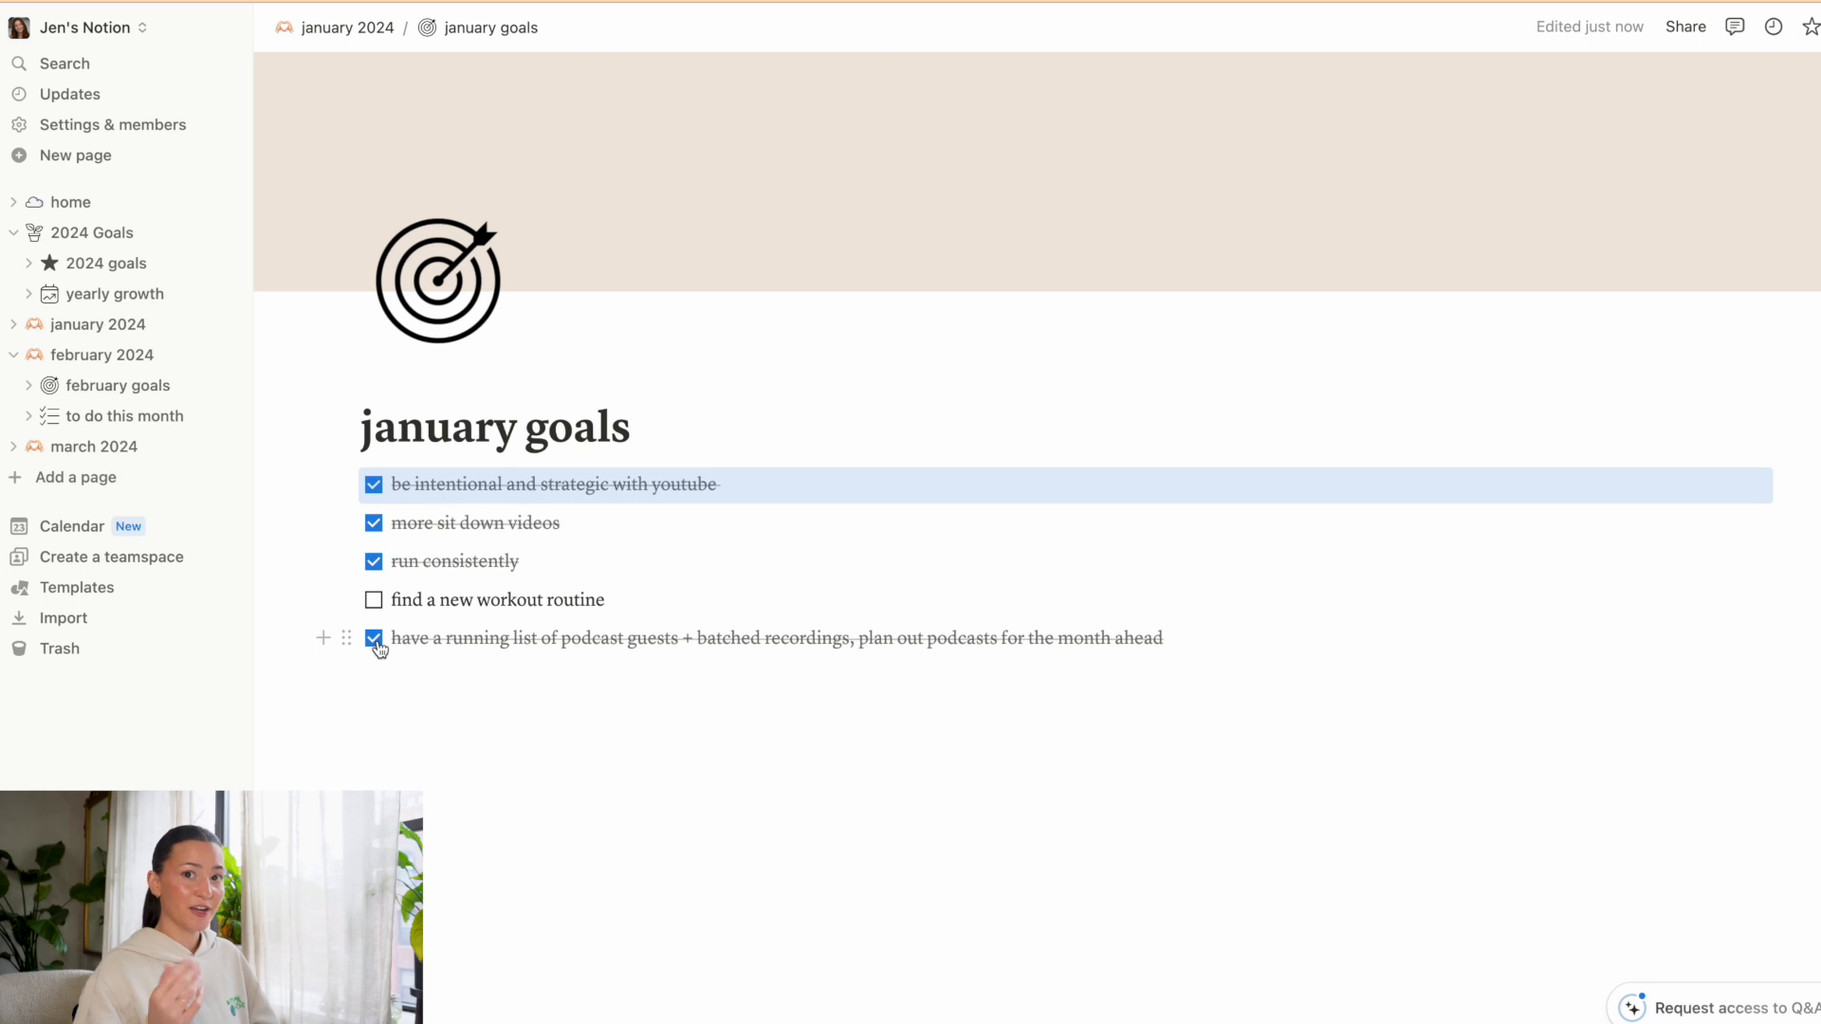
Open january 2024's "to do this month" page and check off all three social media tasks.
click(374, 33)
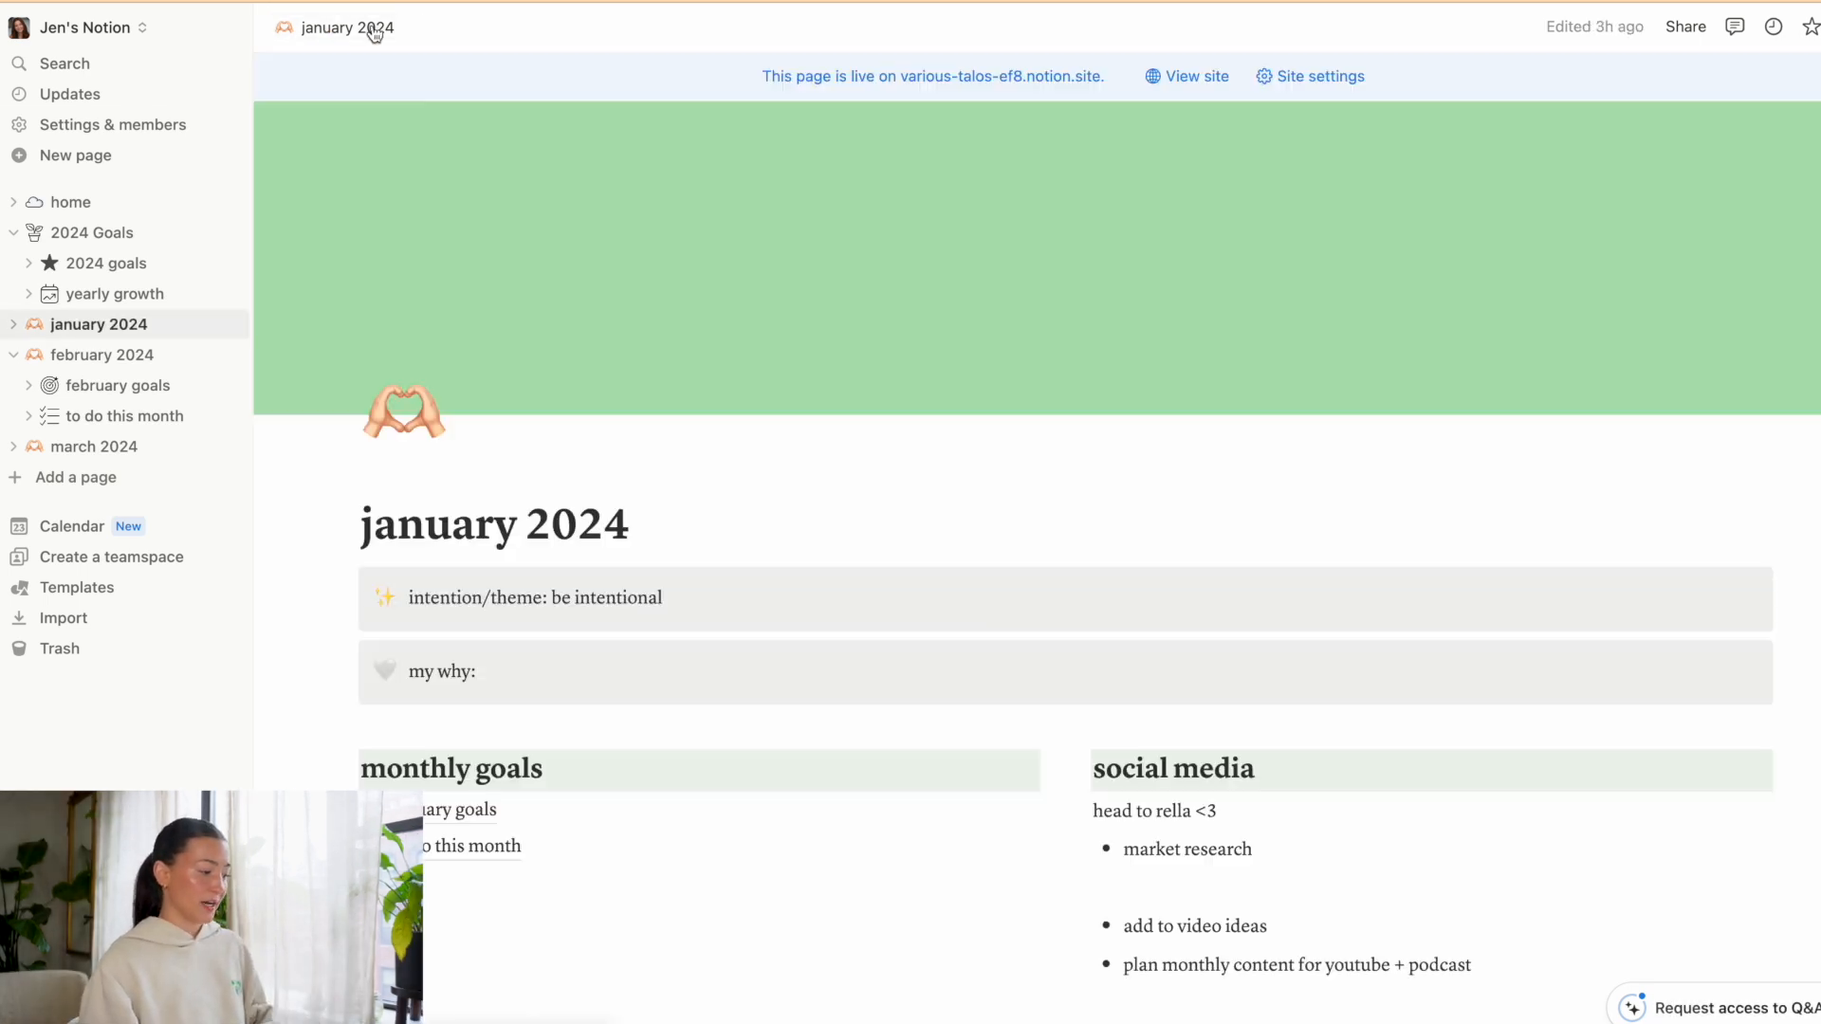
scroll(540, 784, down, 5)
click(481, 372)
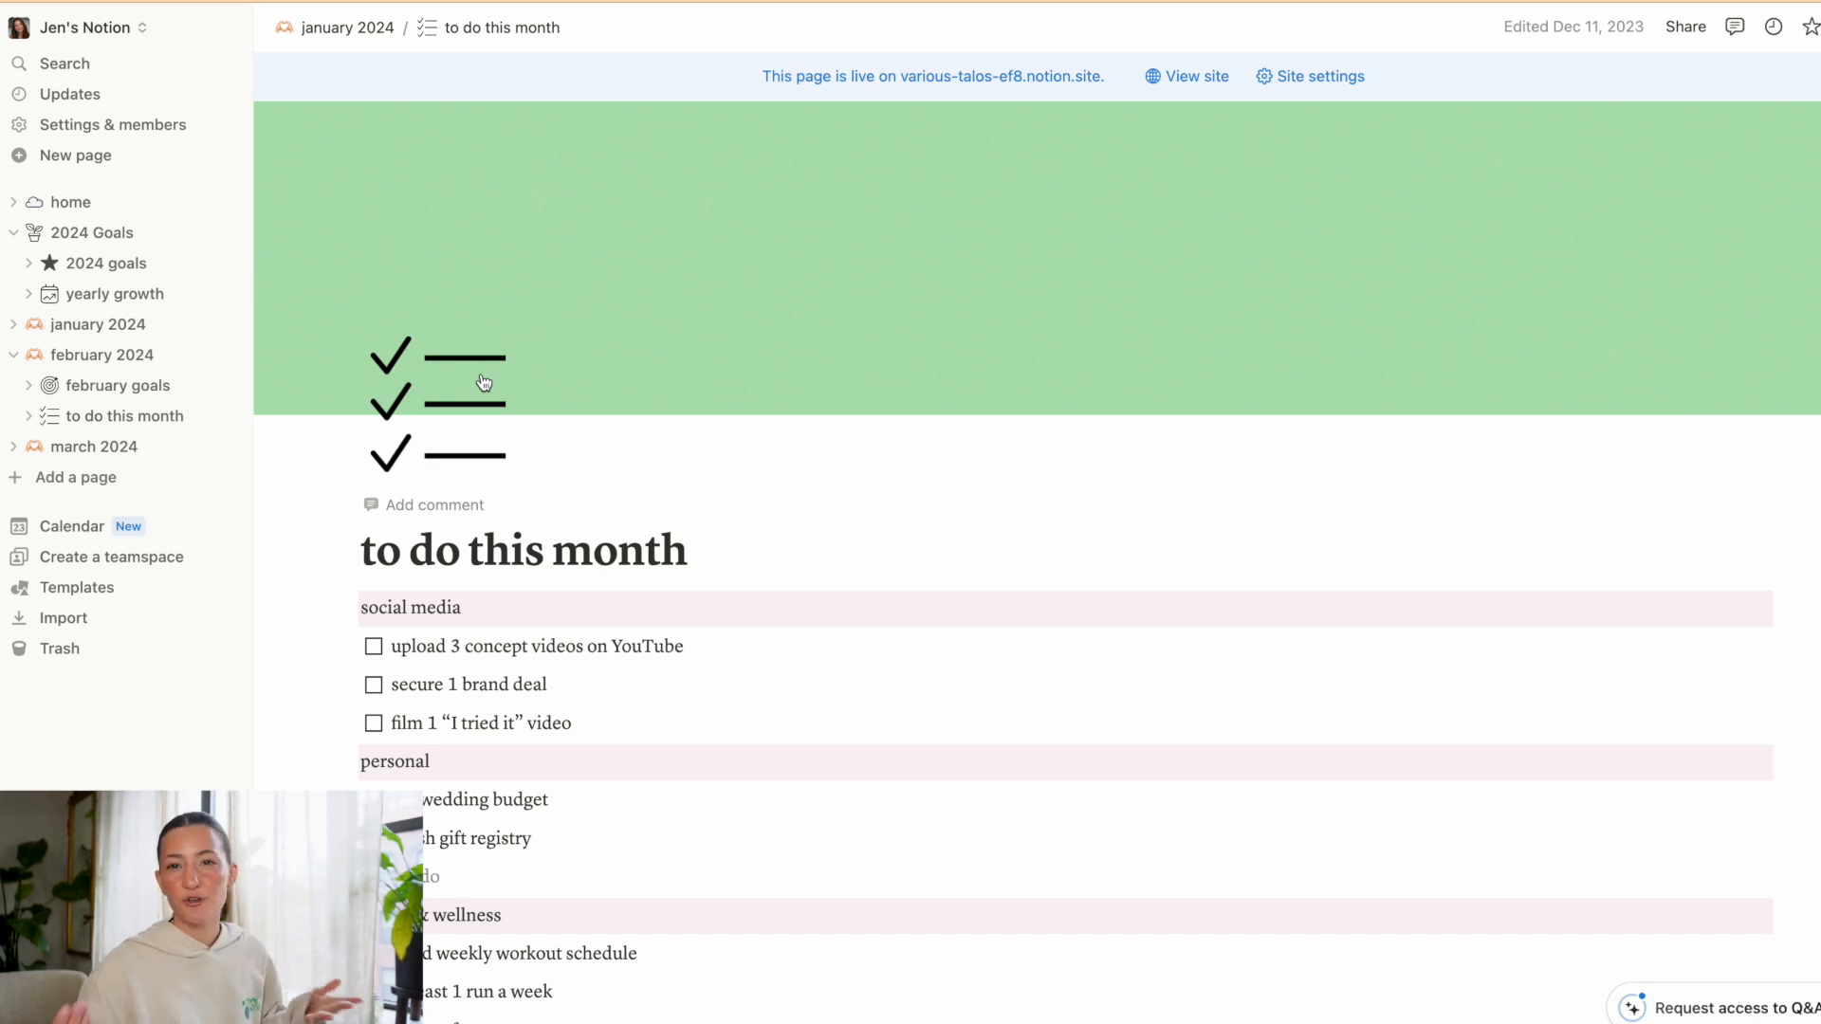
scroll(439, 622, down, 4)
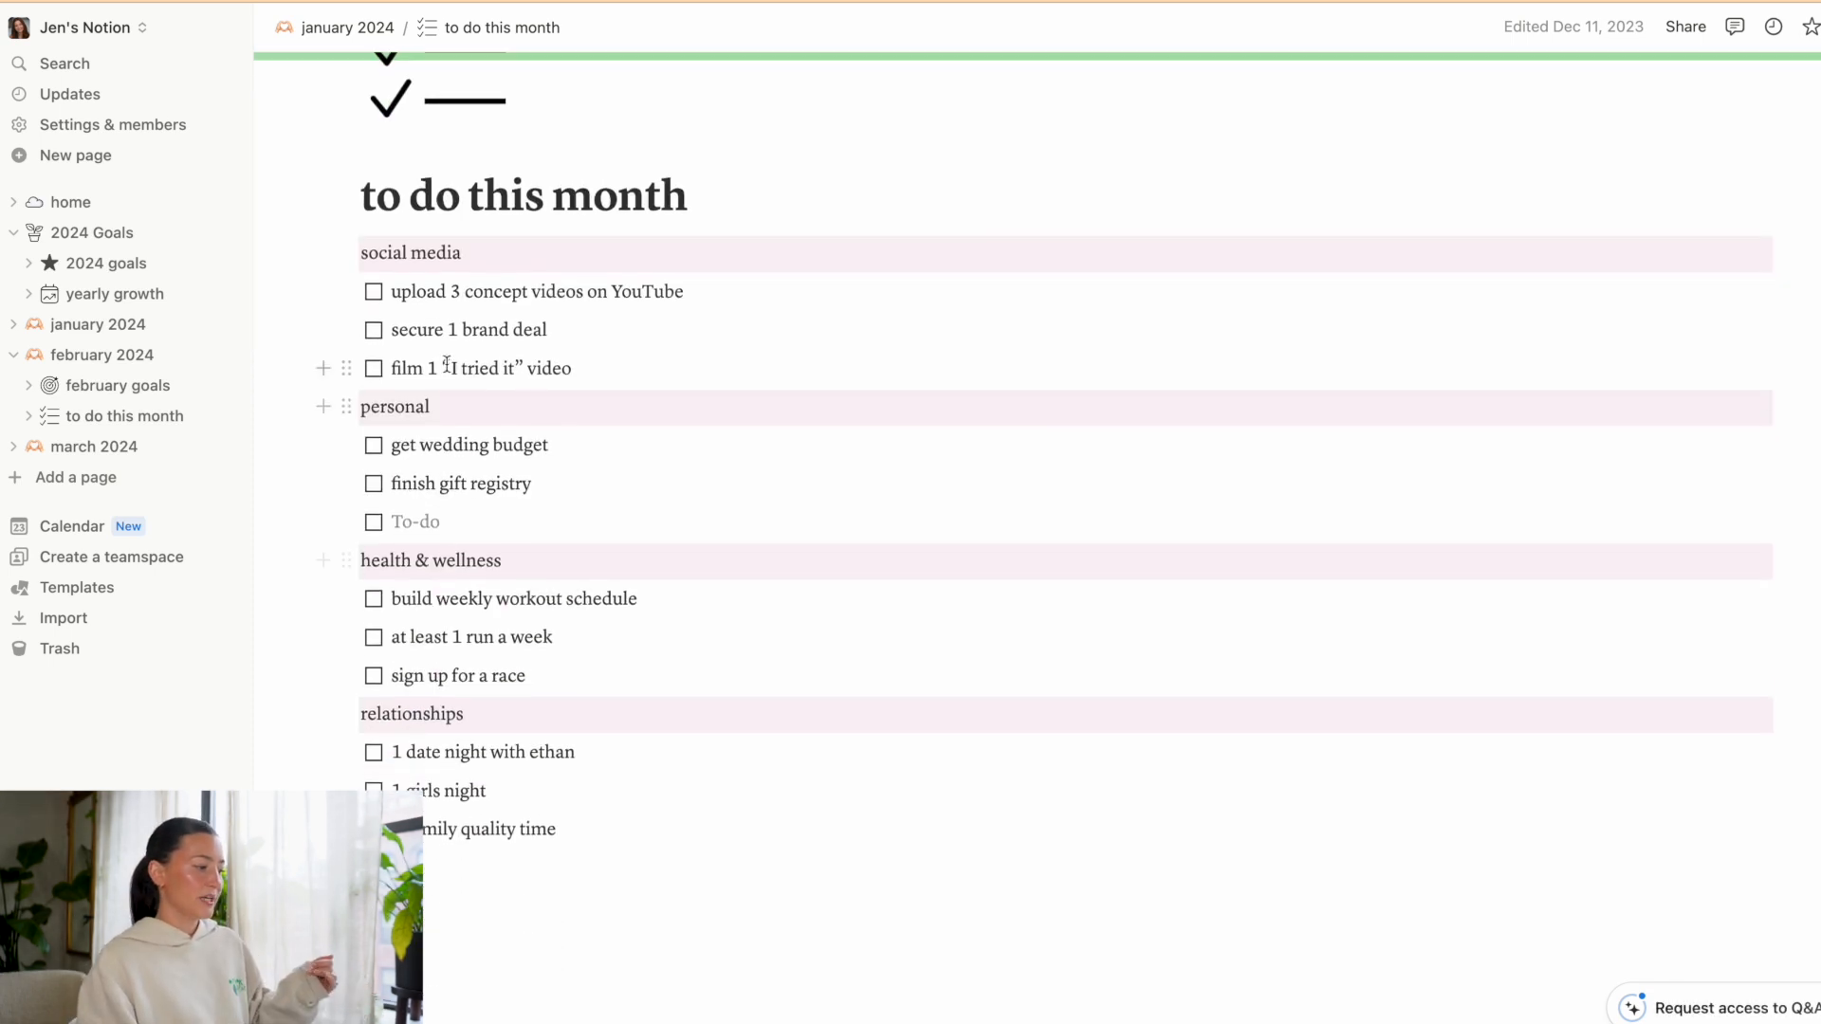
click(375, 293)
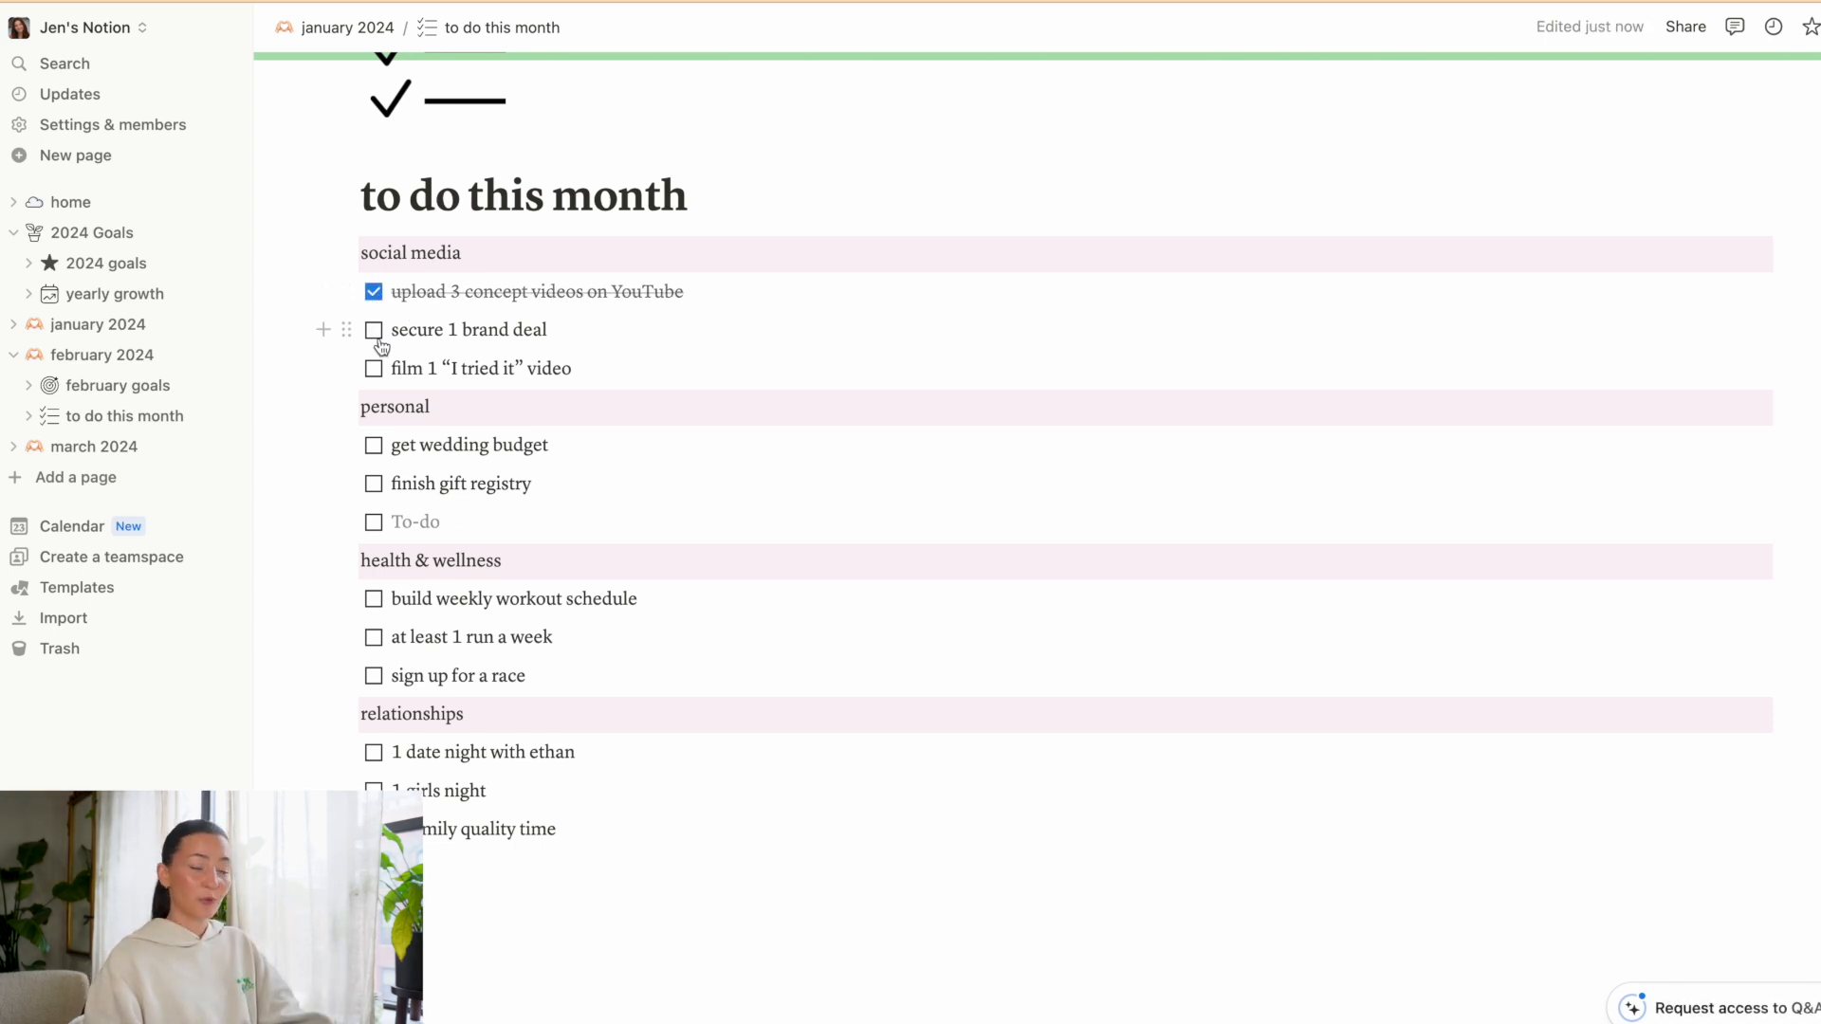
click(374, 331)
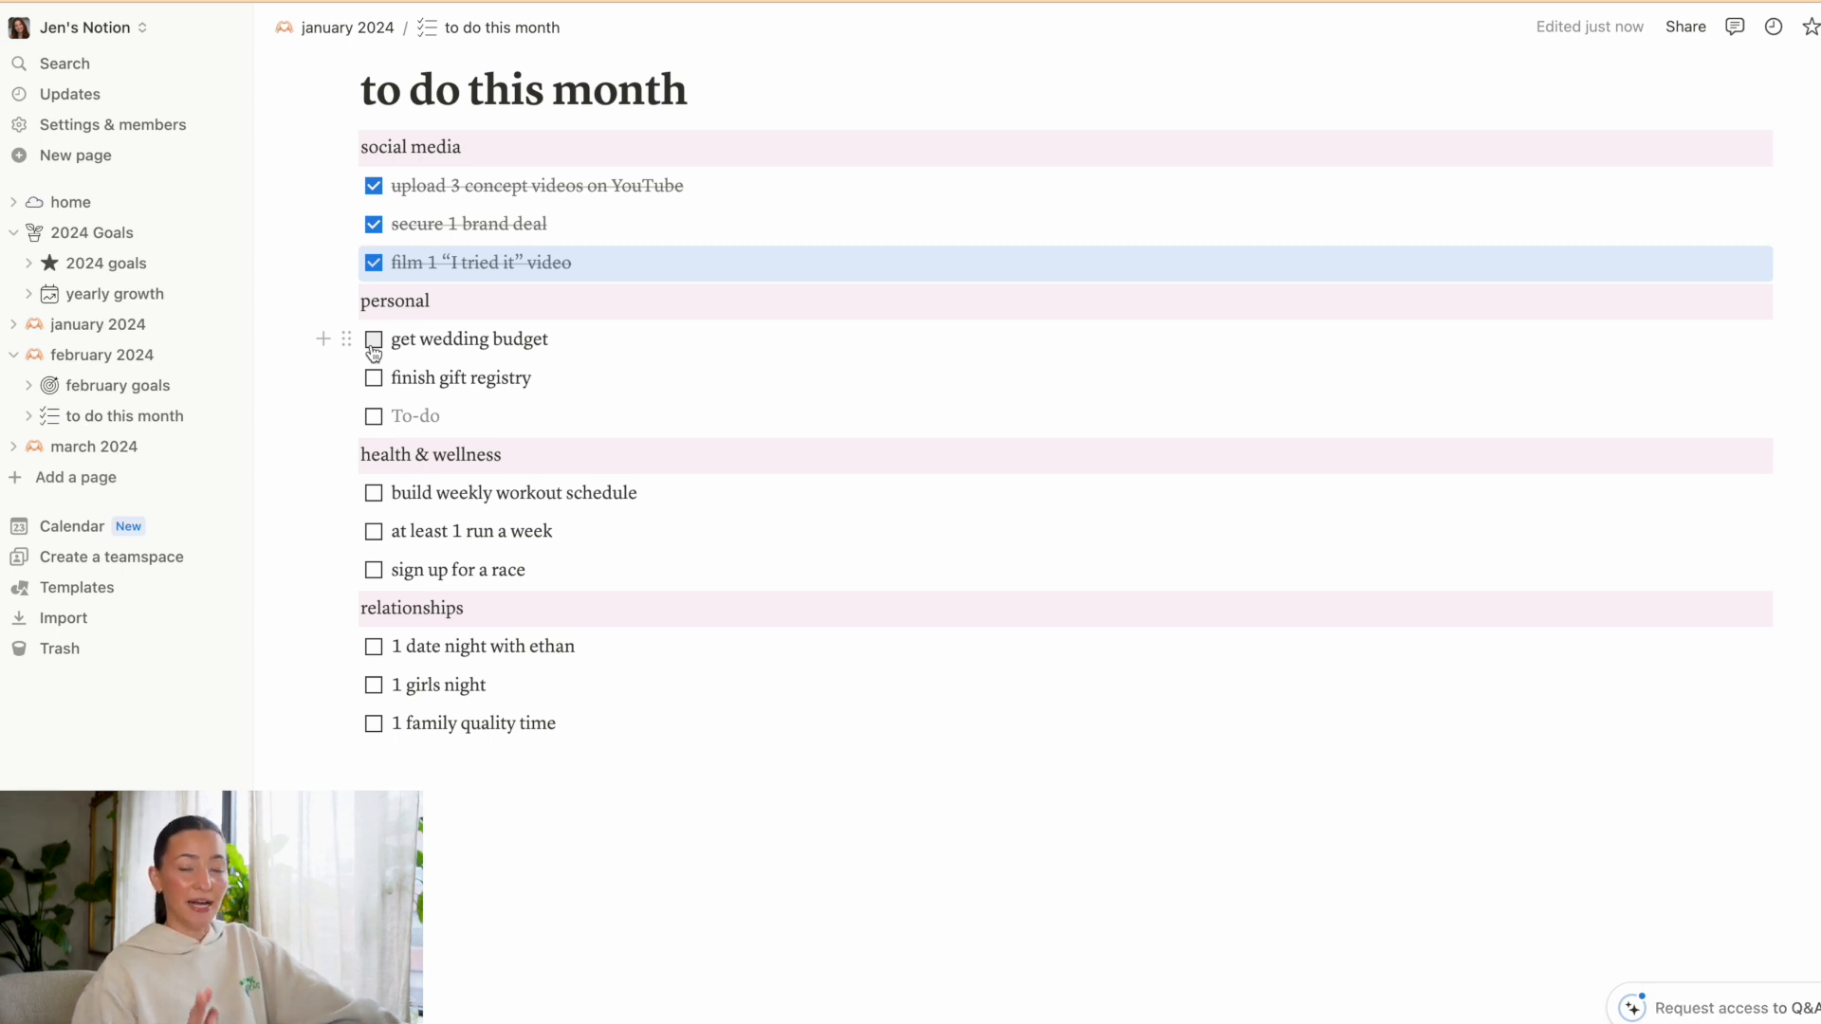
Check off "finish gift registry" under personal, and "at least 1 run a week" and "sign up for a race" under health & wellness.
click(374, 378)
scroll(374, 379, down, 1)
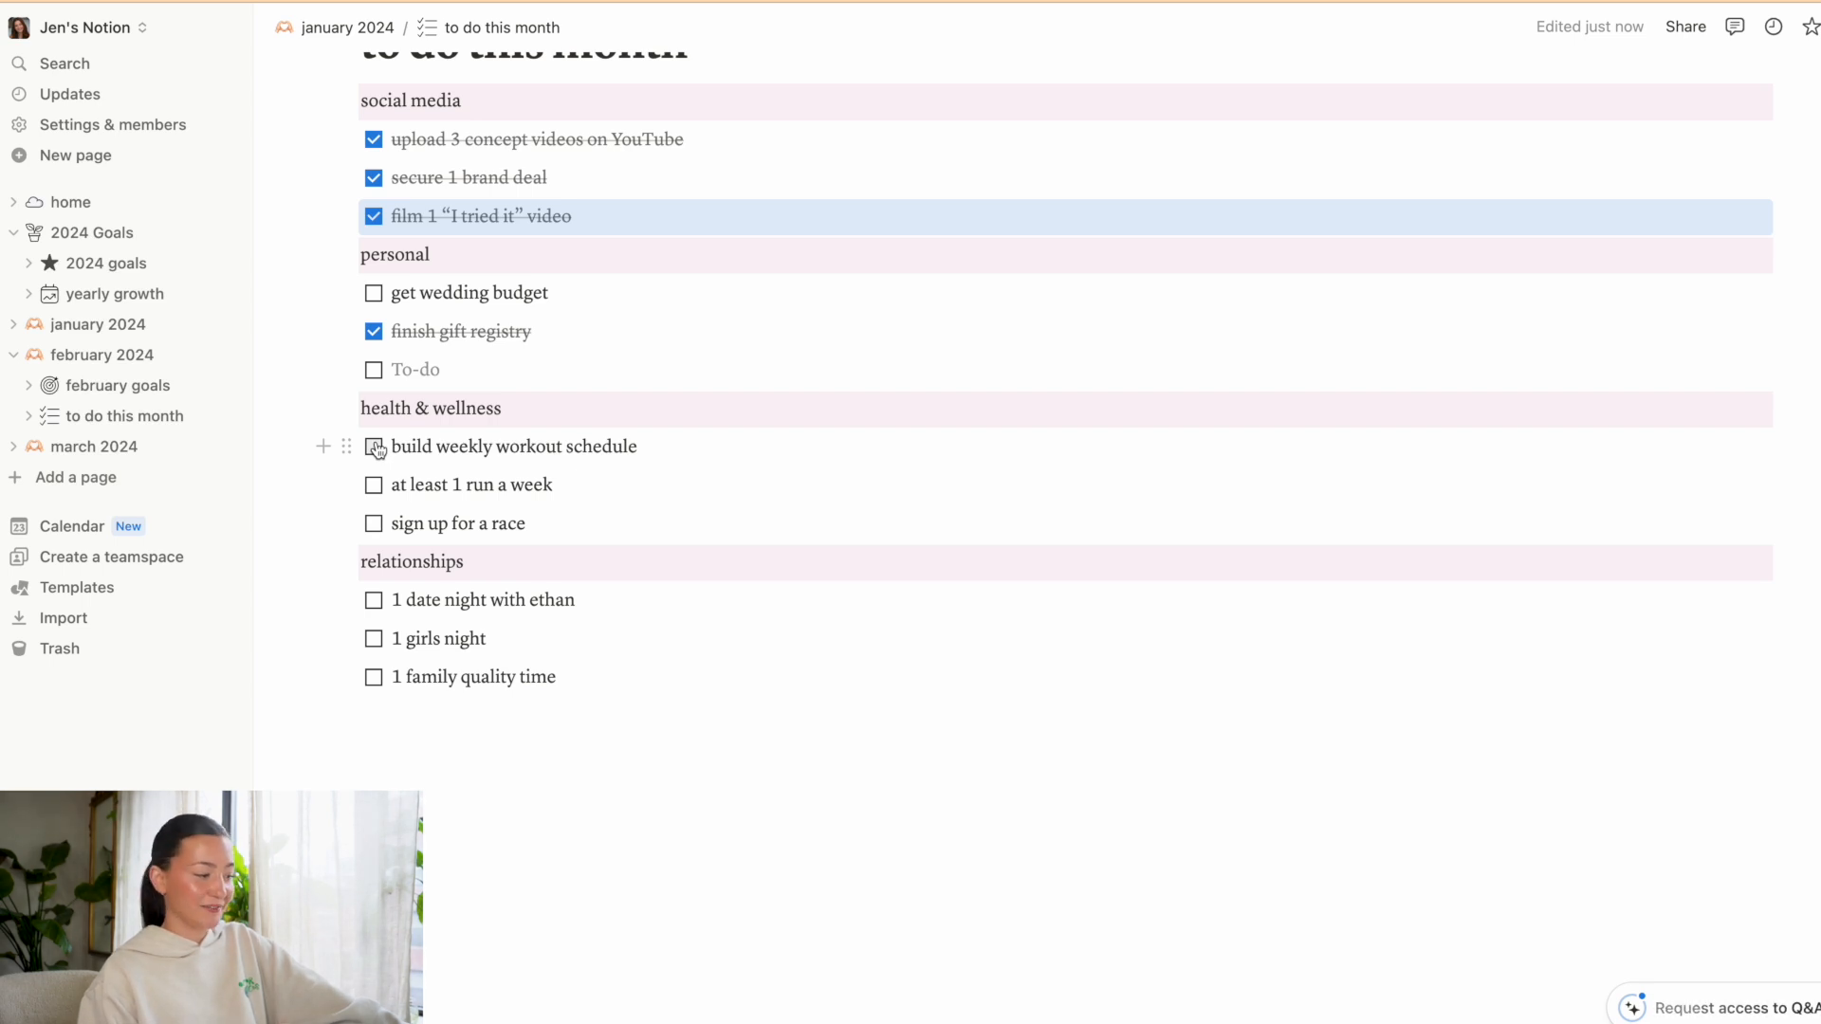
click(374, 485)
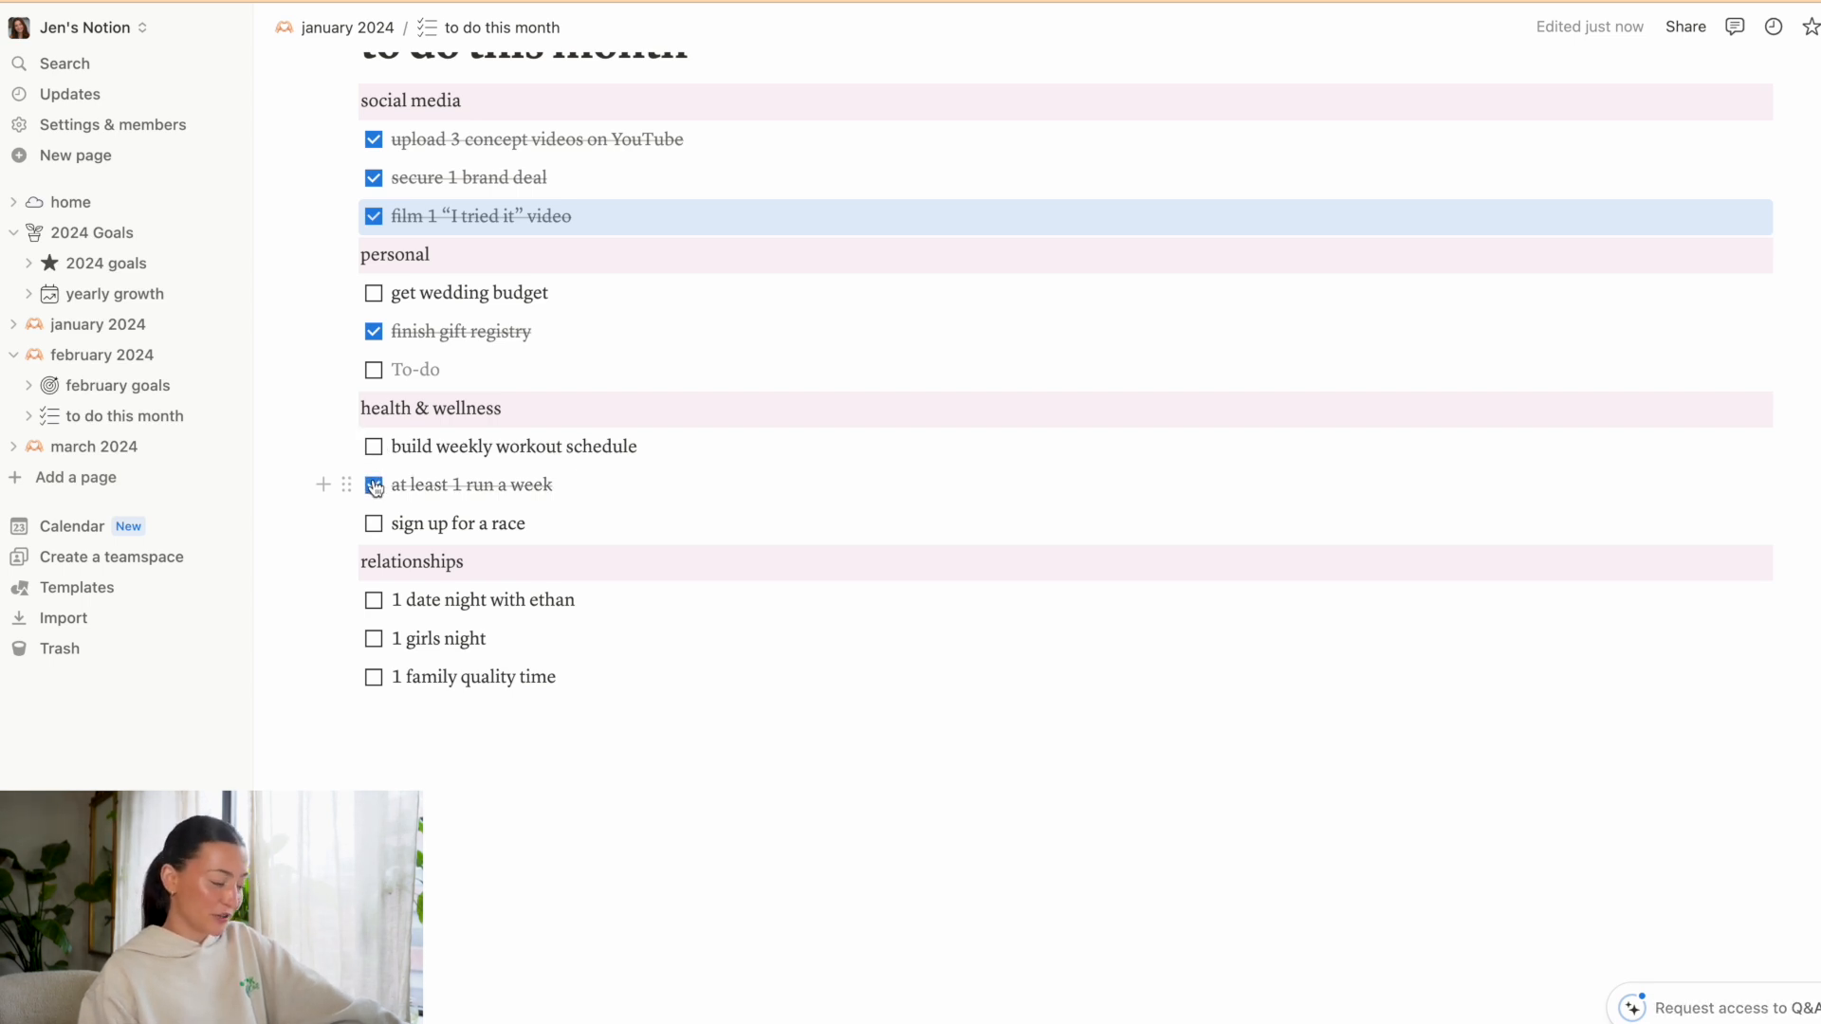
click(373, 525)
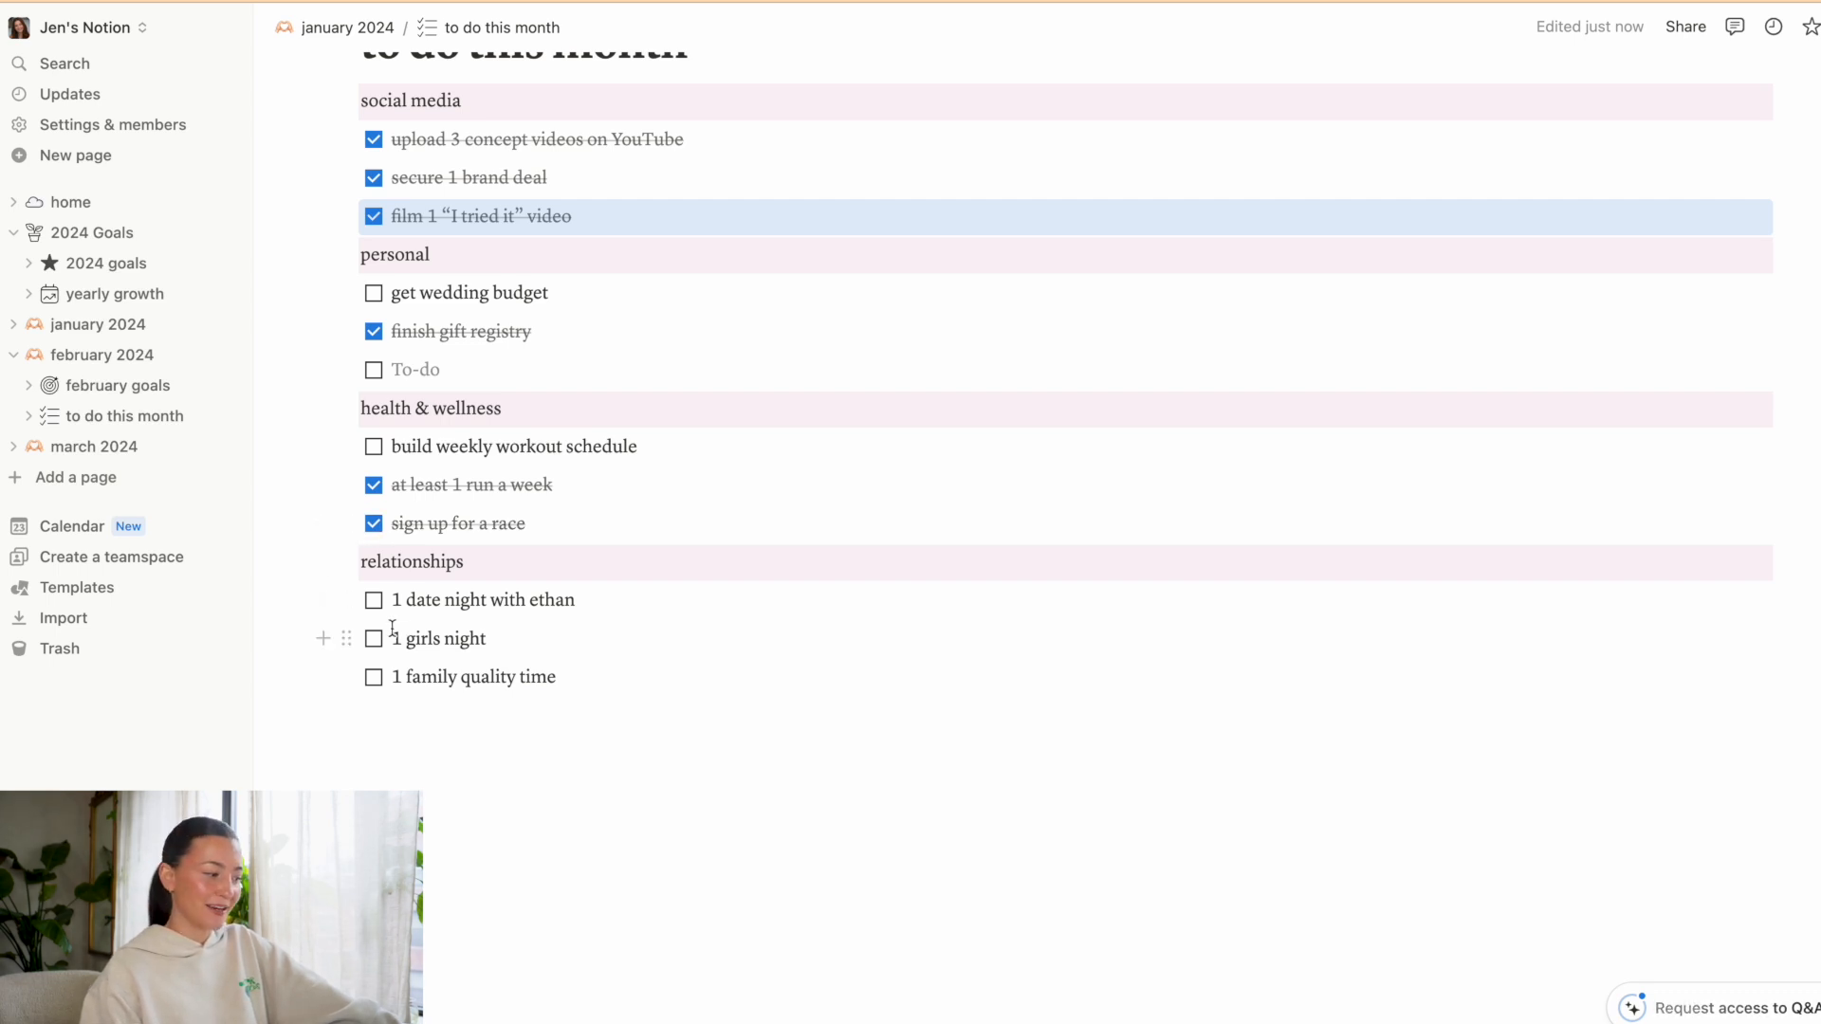
Check off all three relationships tasks: the date night, the girls night and the family quality time.
click(374, 602)
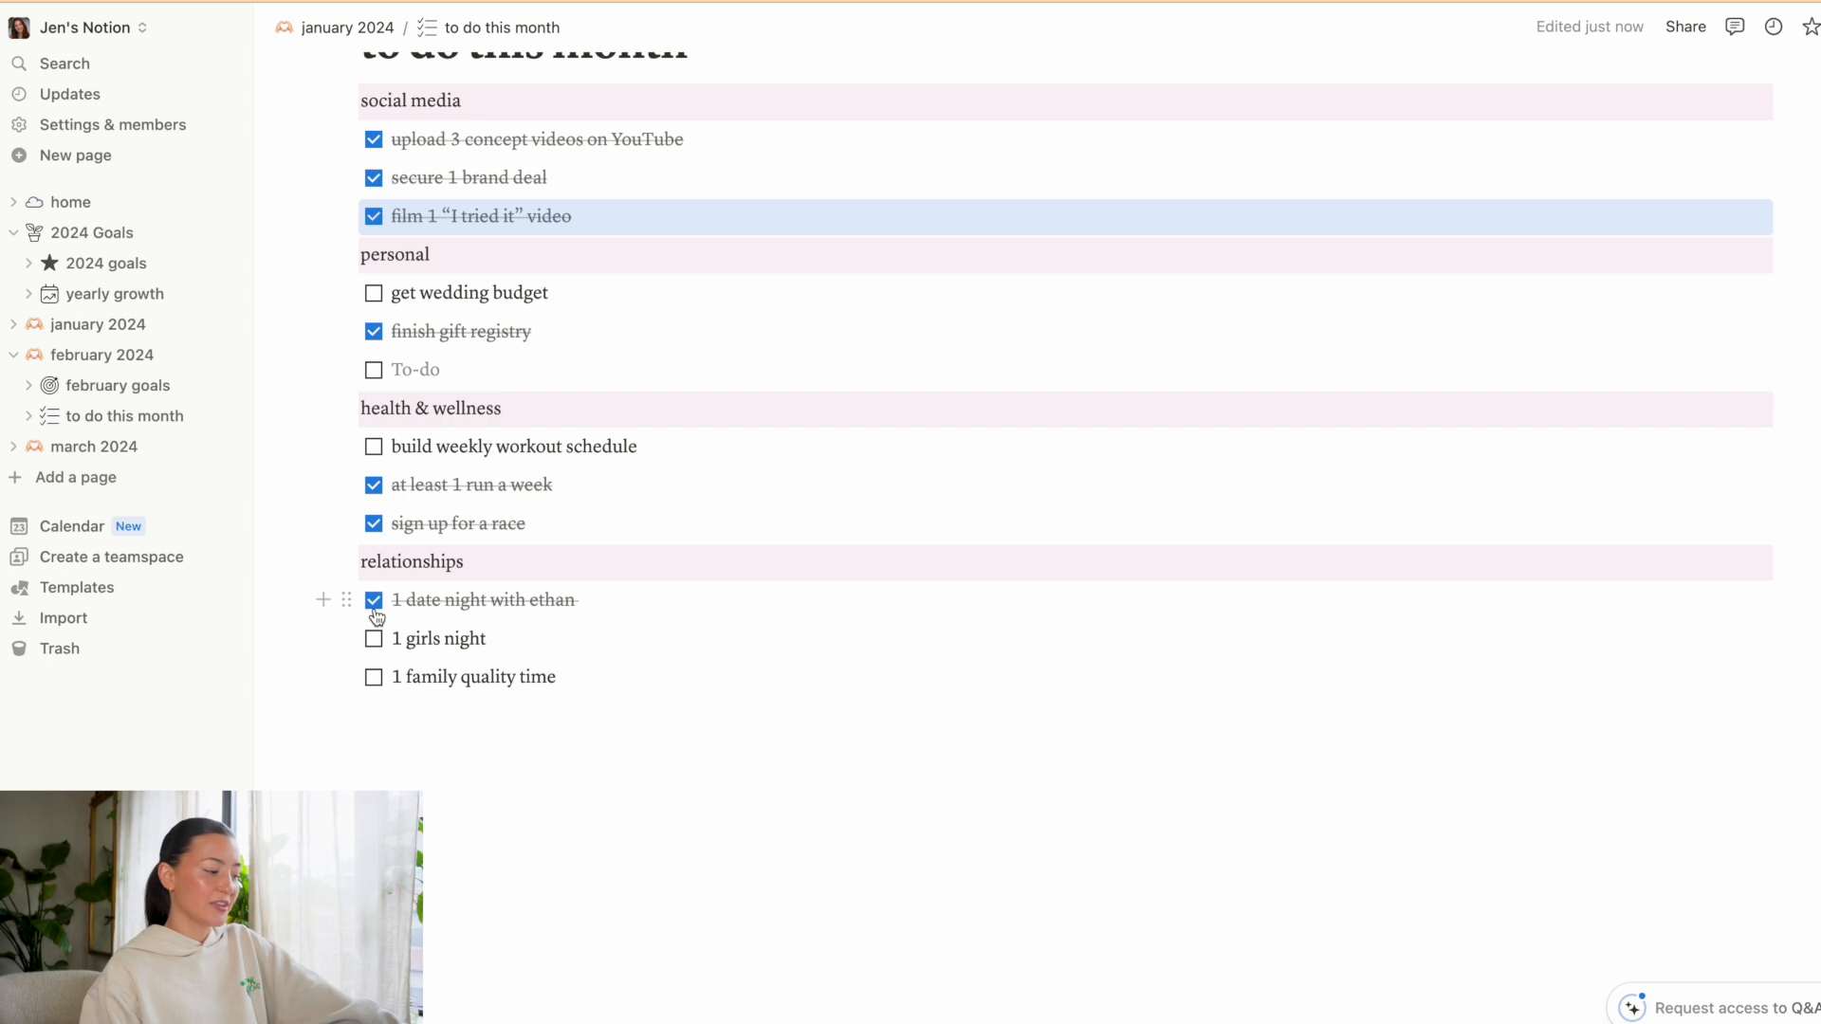
click(374, 640)
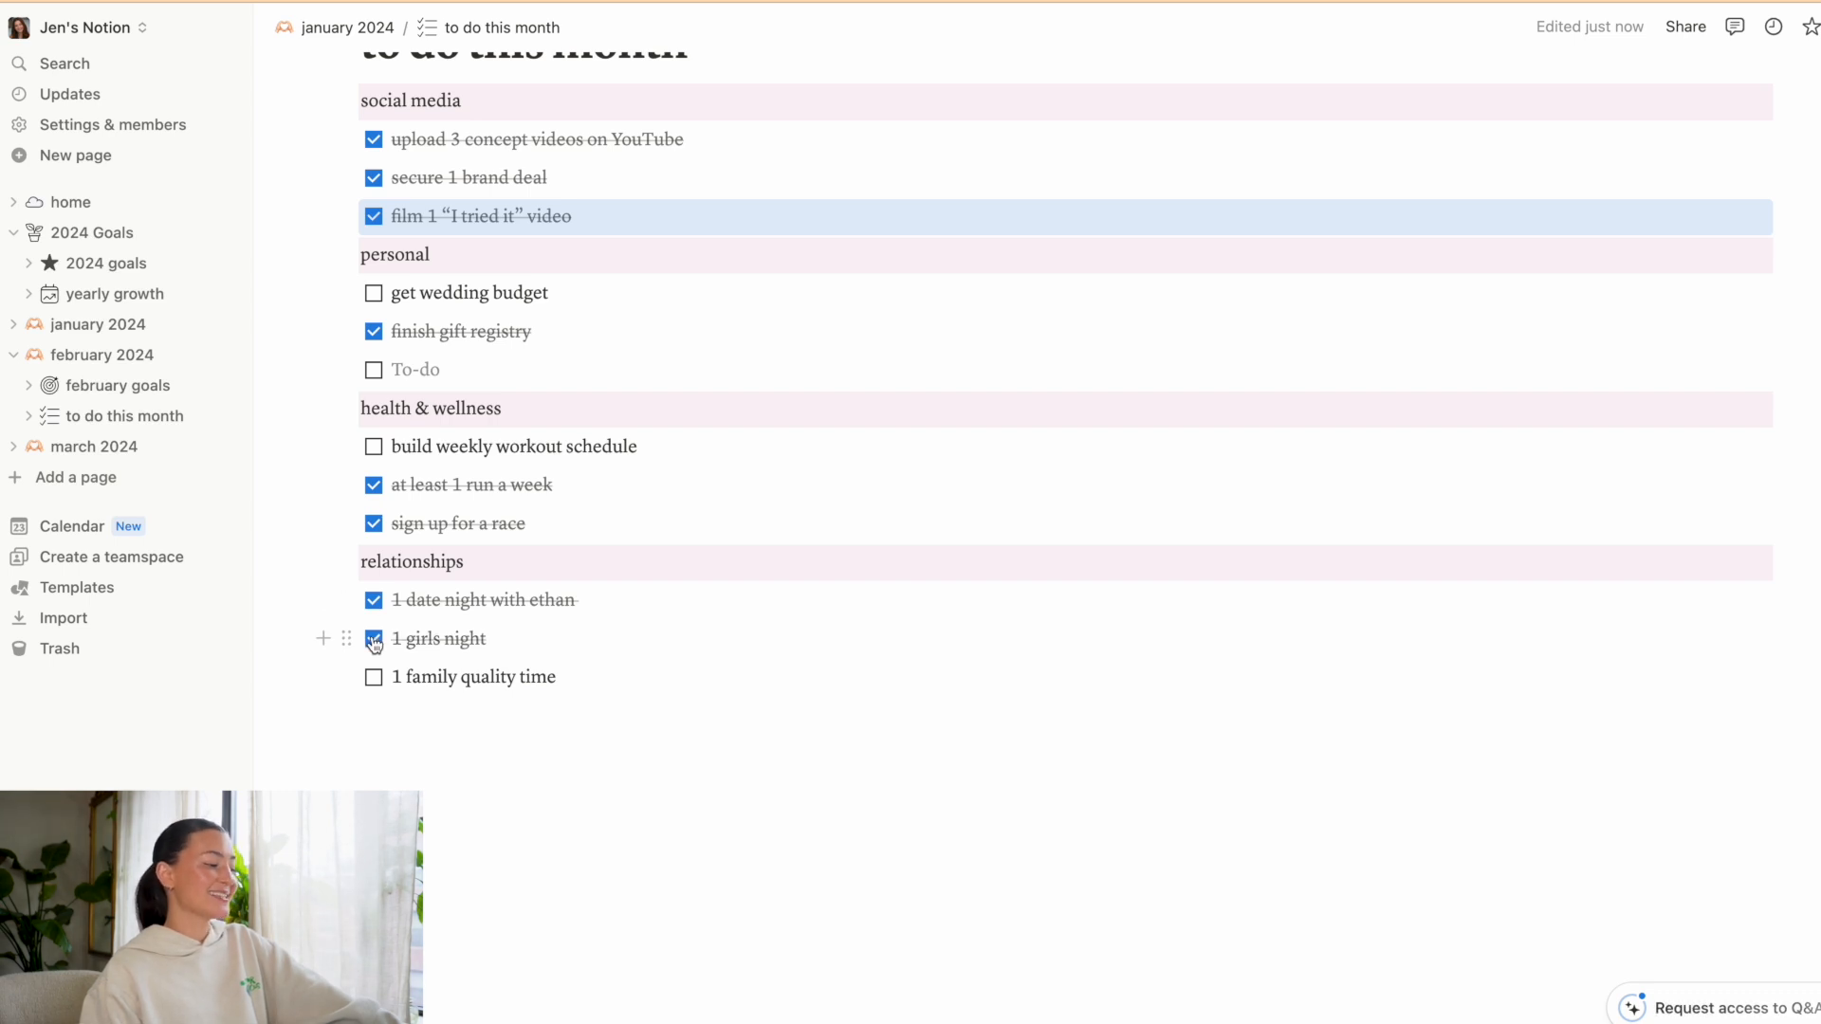
click(374, 678)
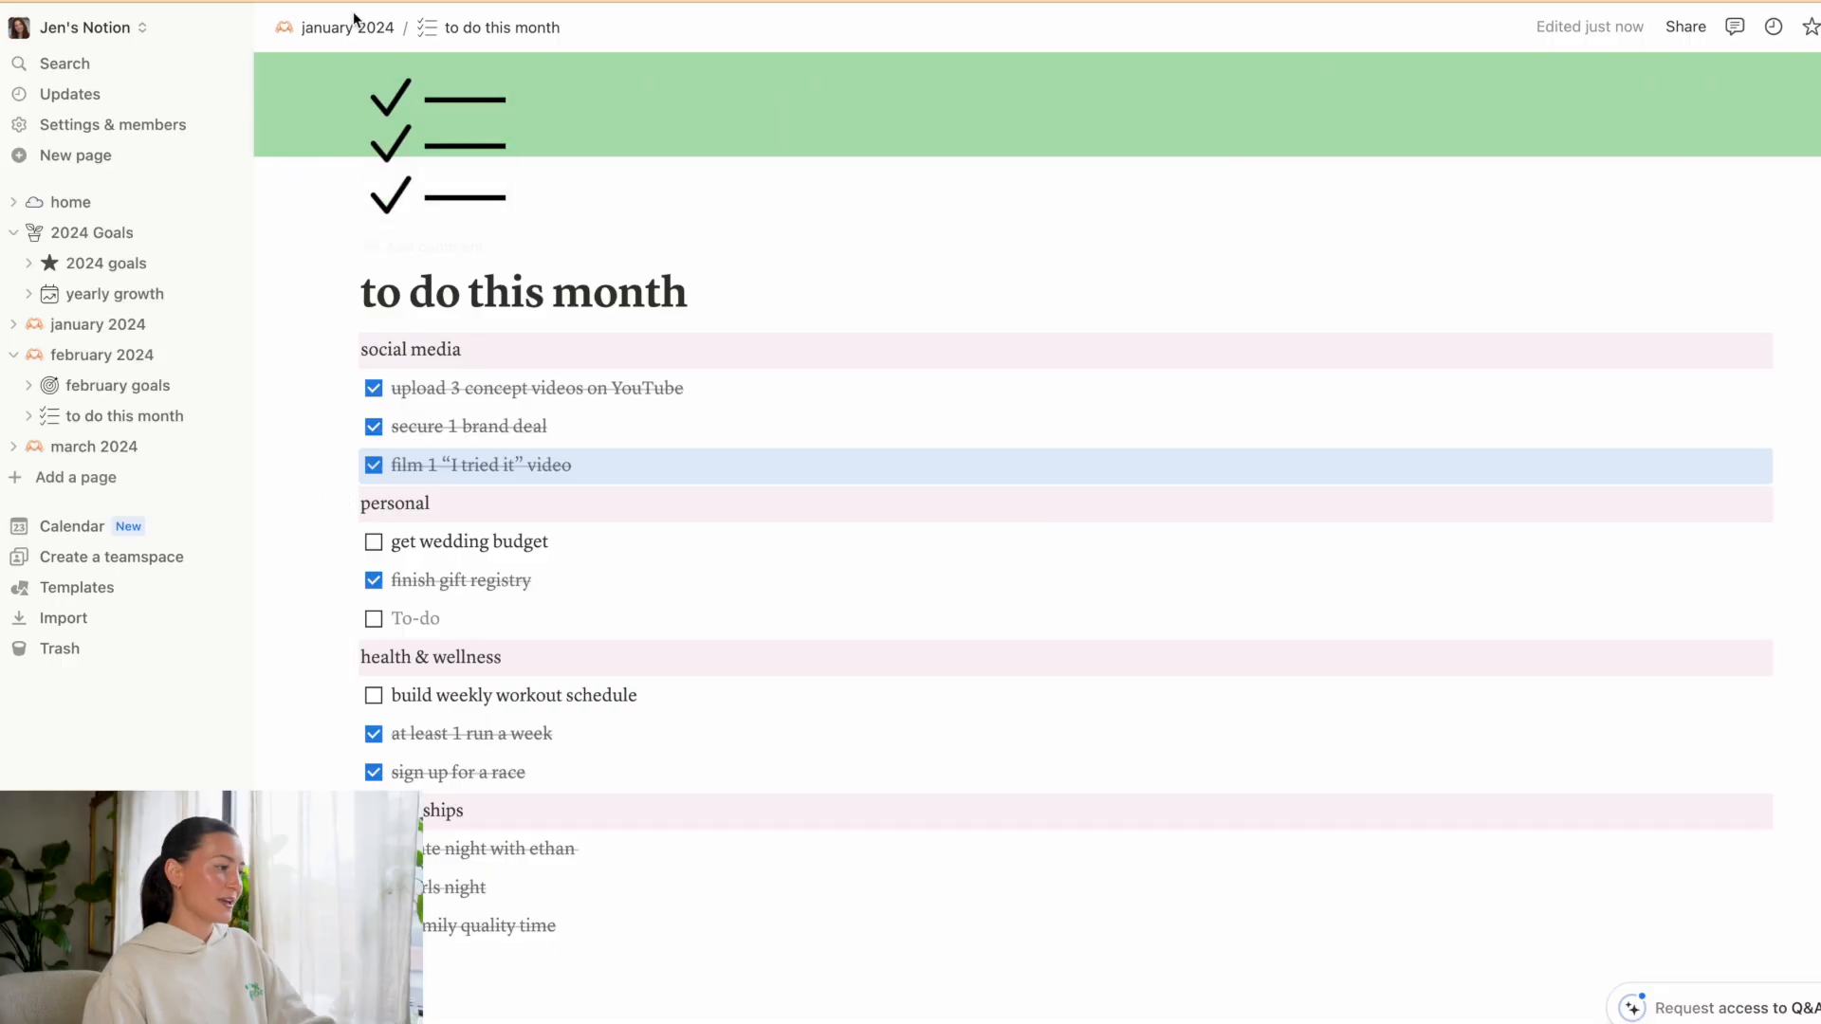
Set february 2024's intention/theme to "be intentional" and my why to "to connect with other 9-5 girlies who are just tryna find what works for them in wellness".
click(349, 29)
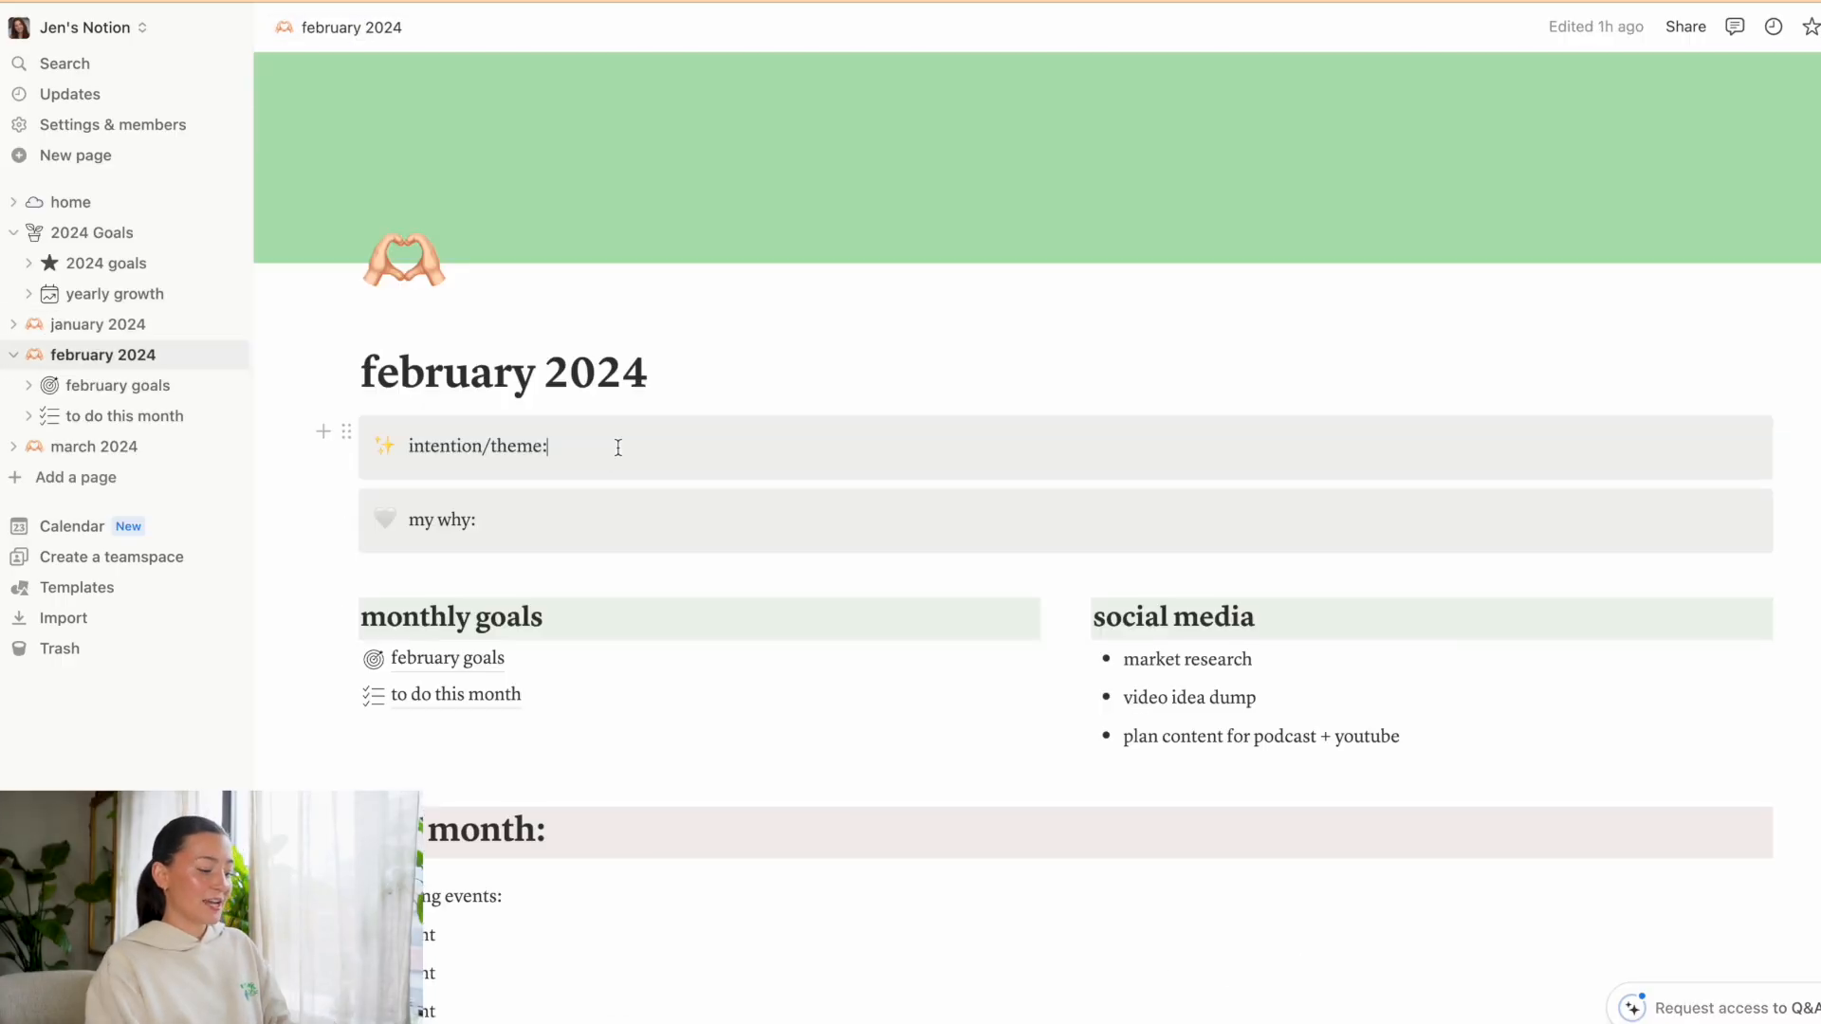
text(be intentional)
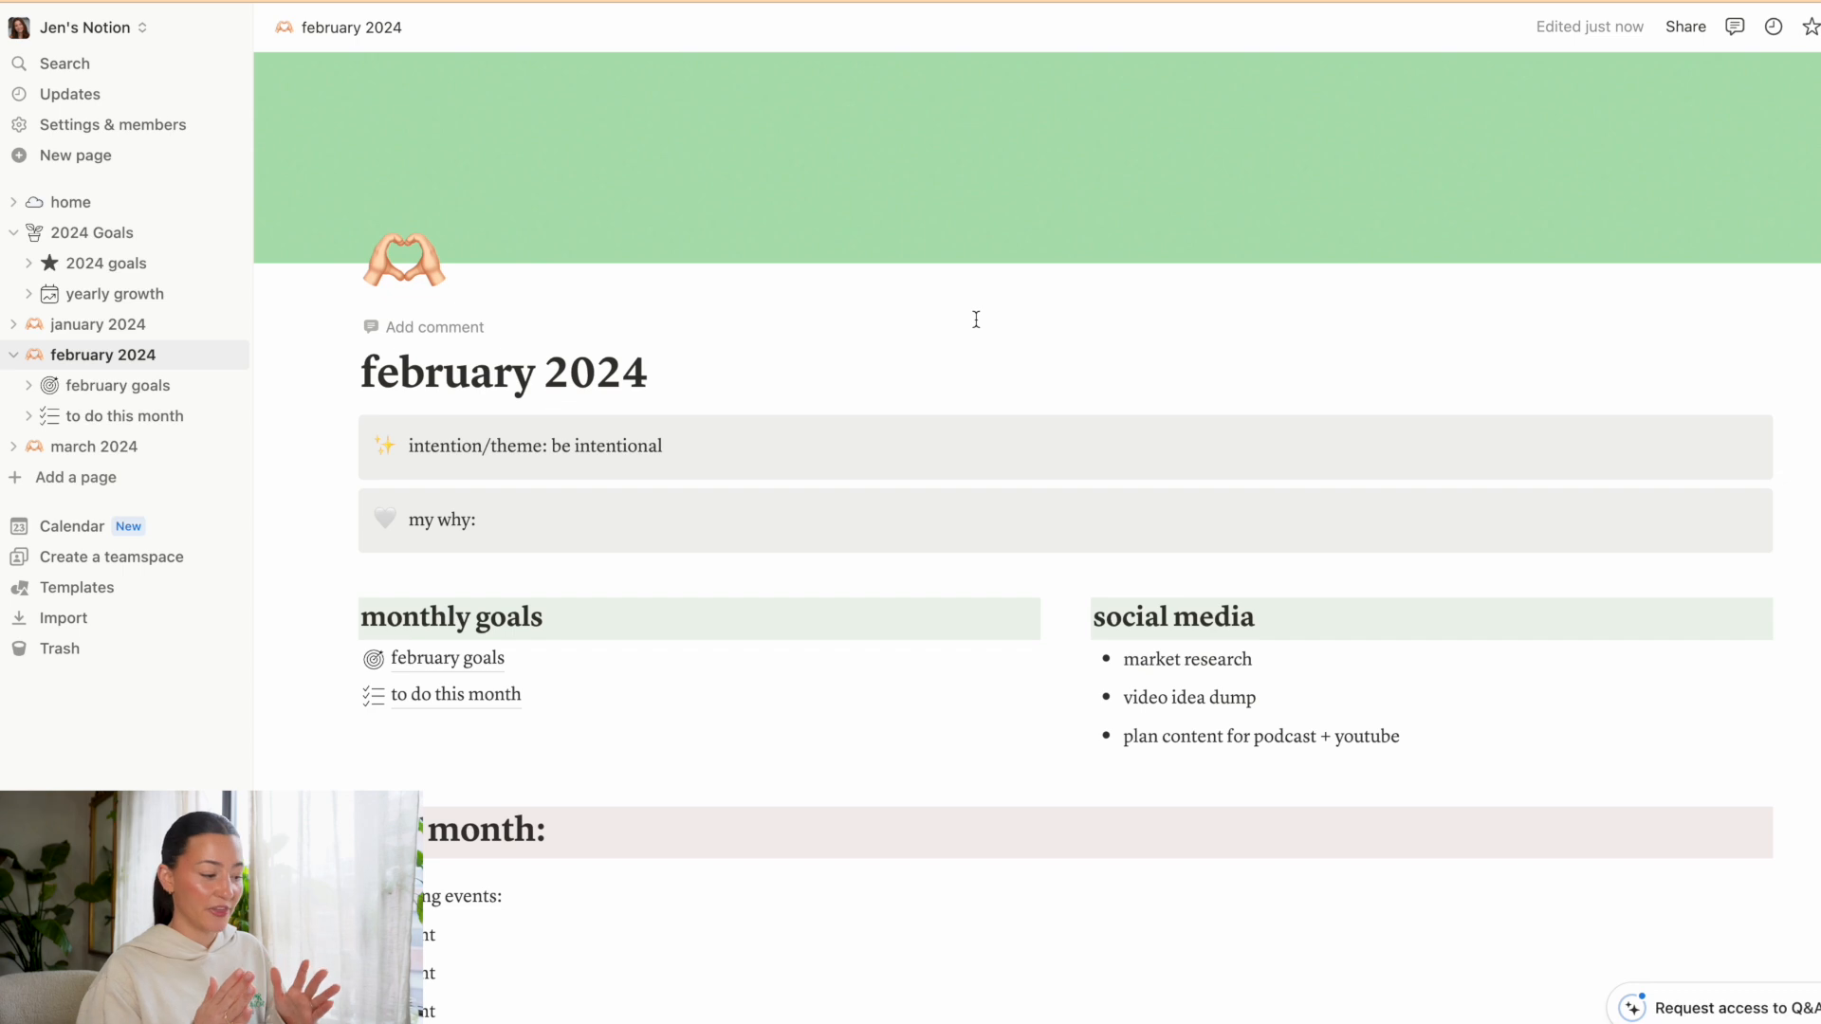
scroll(976, 320, down, 2)
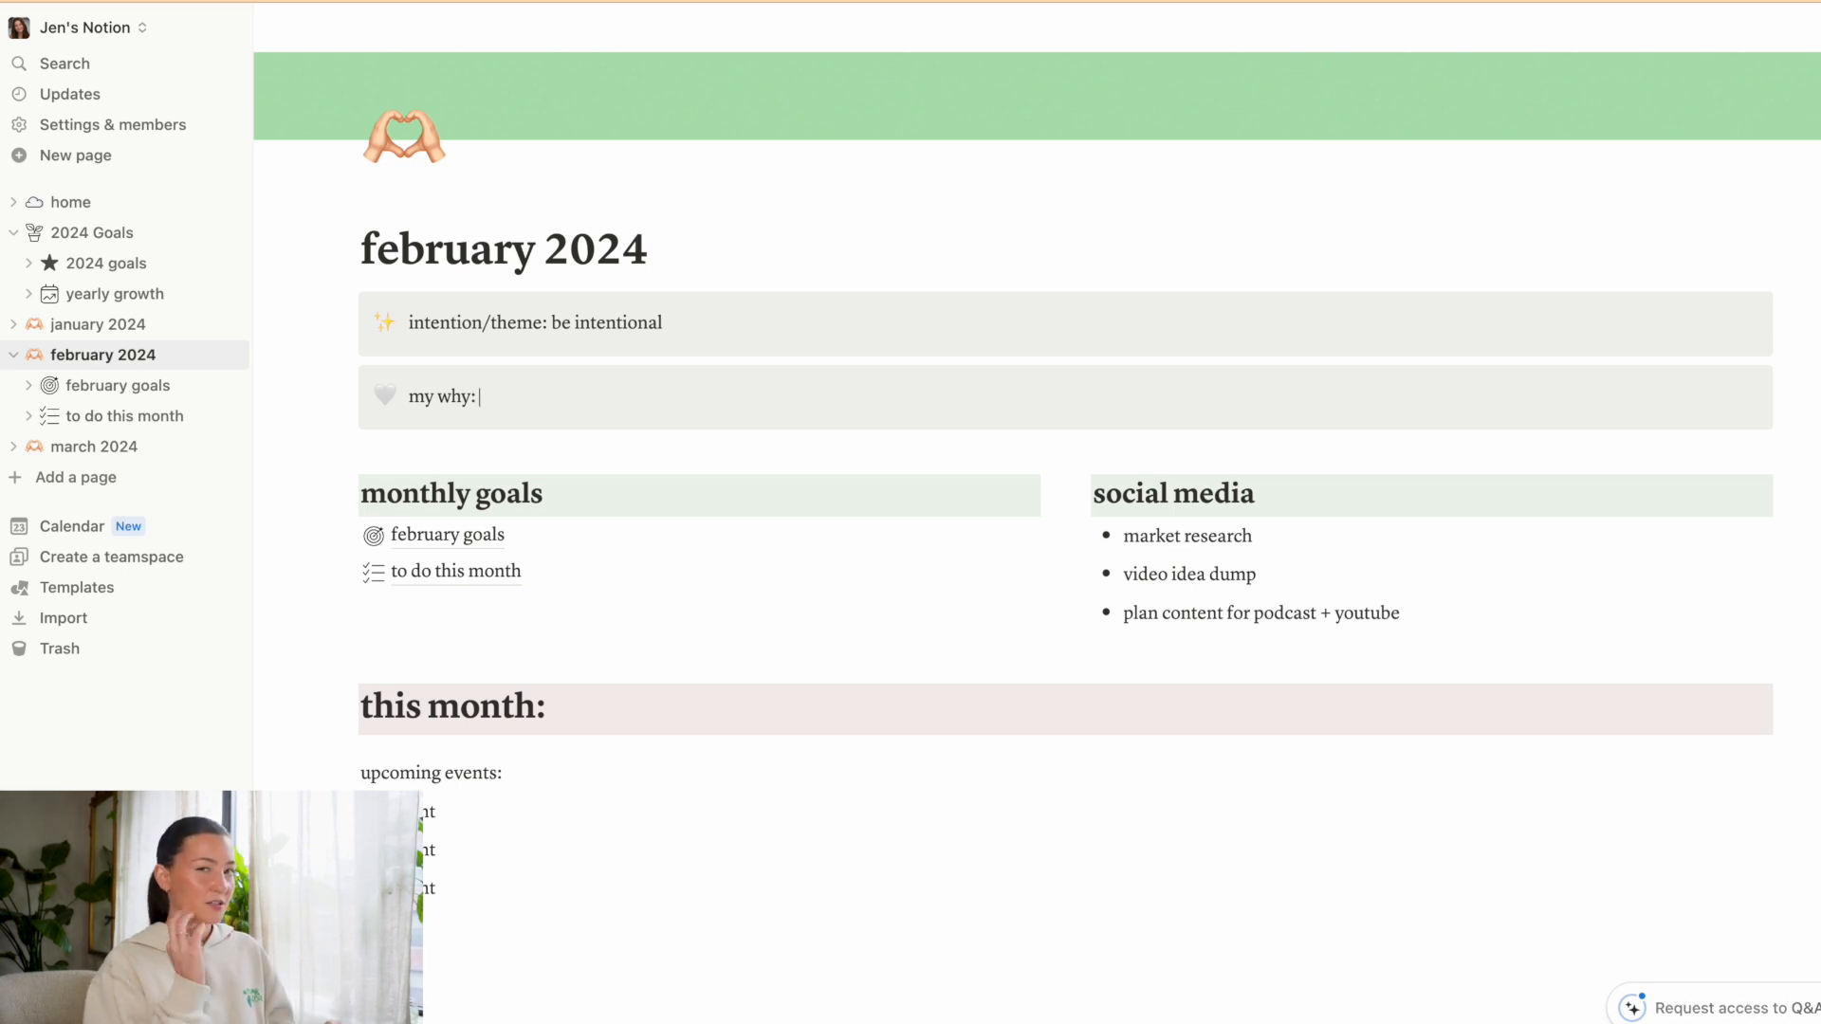
text(to connect with other 9-5 girl)
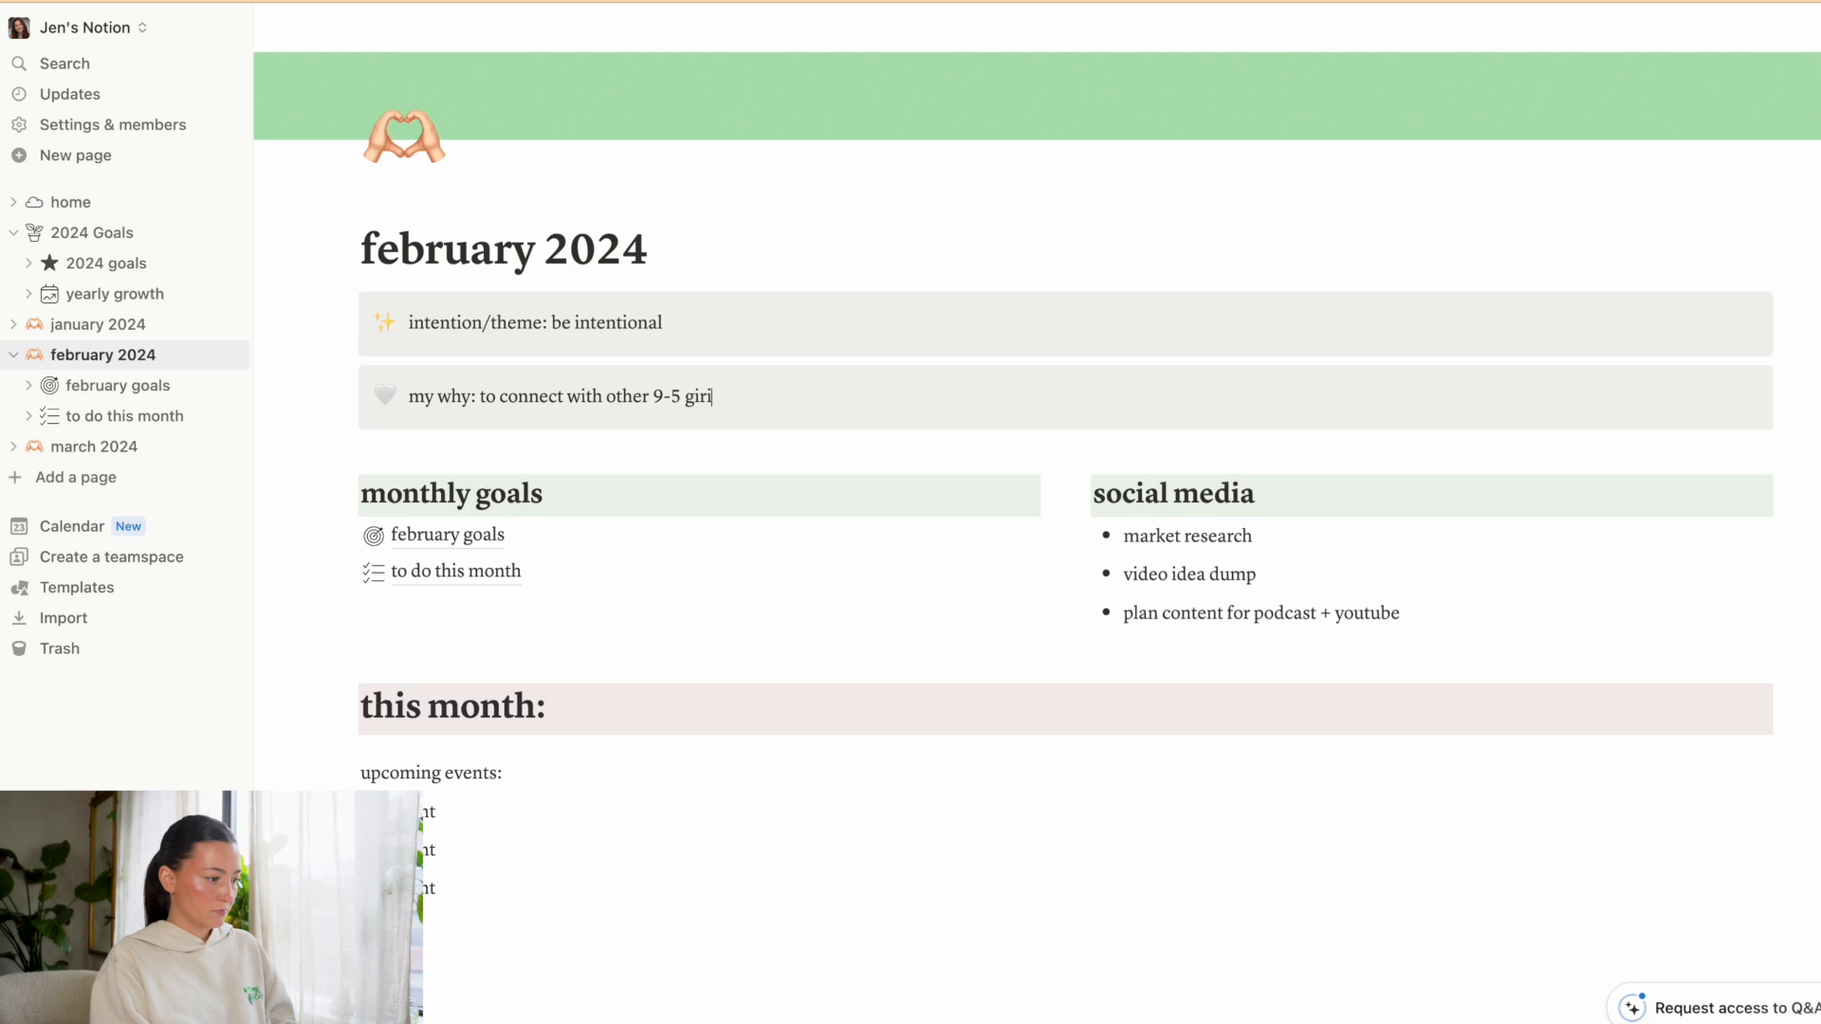
text(ies who are just tryna find what works for them in wellness)
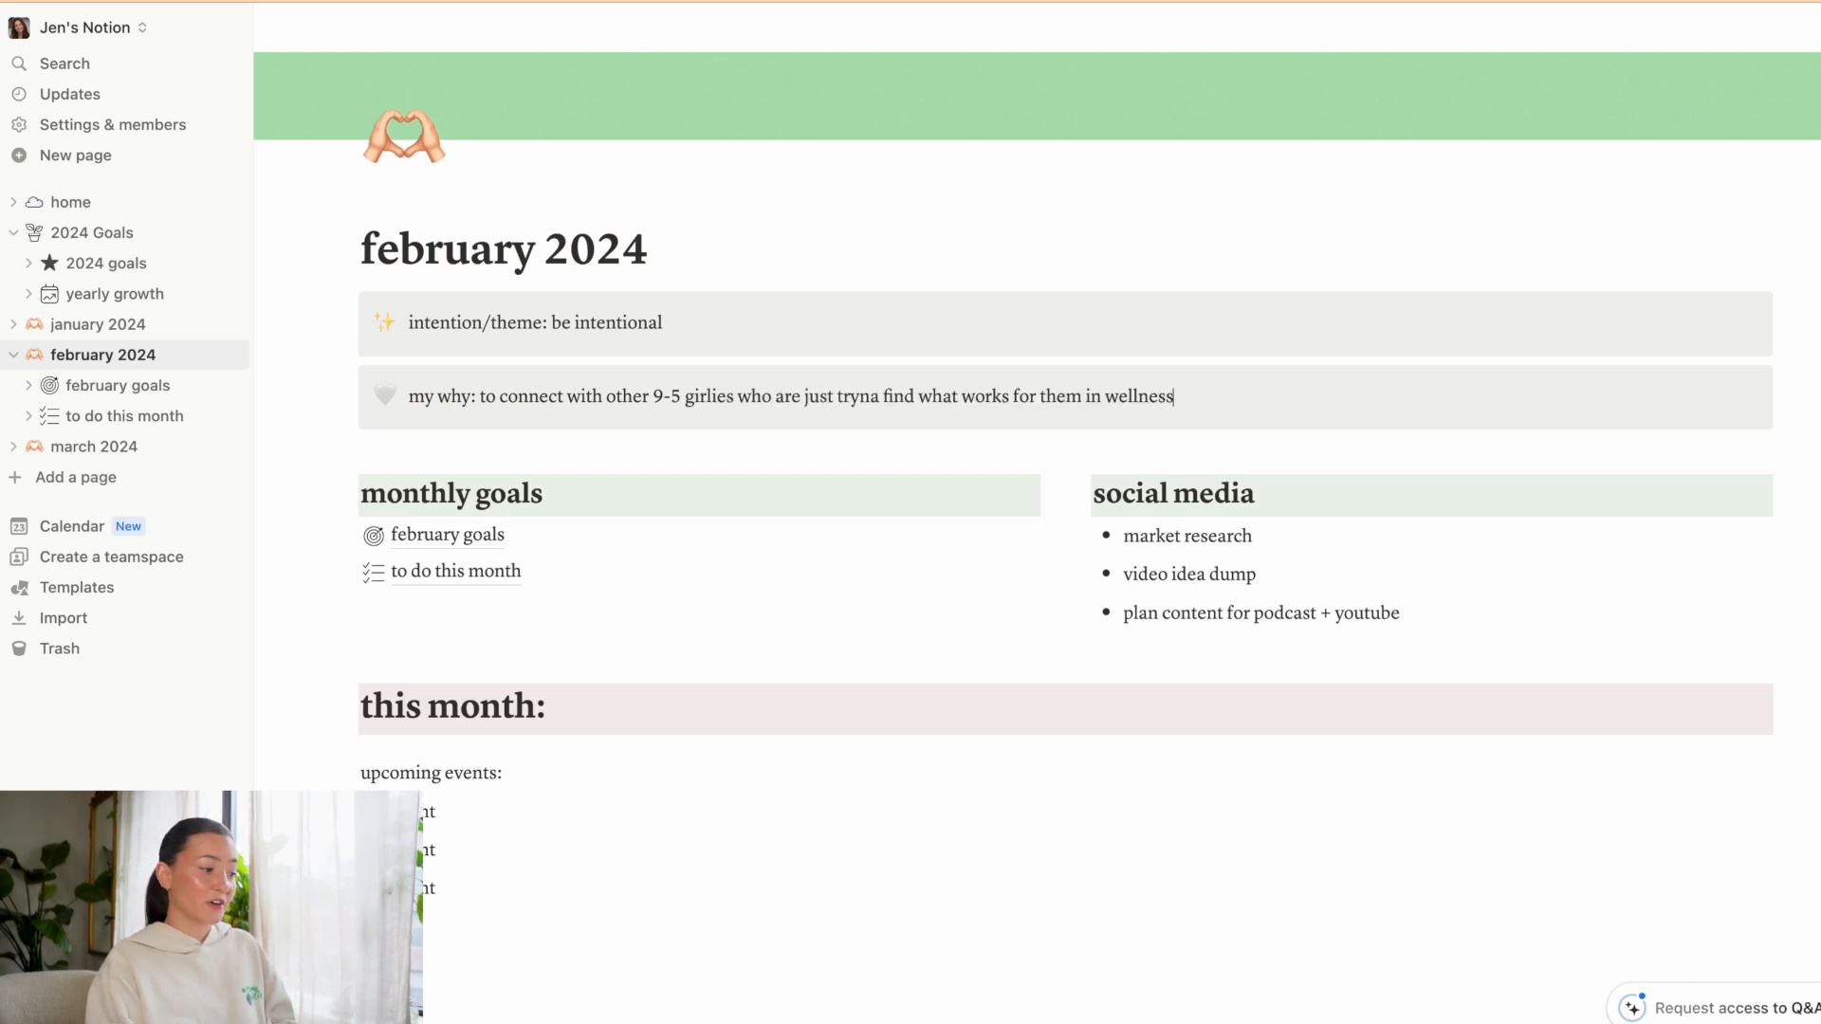
Open the february goals page and enter the first goal "start training for half marathon & get organized with a plan for it".
scroll(764, 509, down, 1)
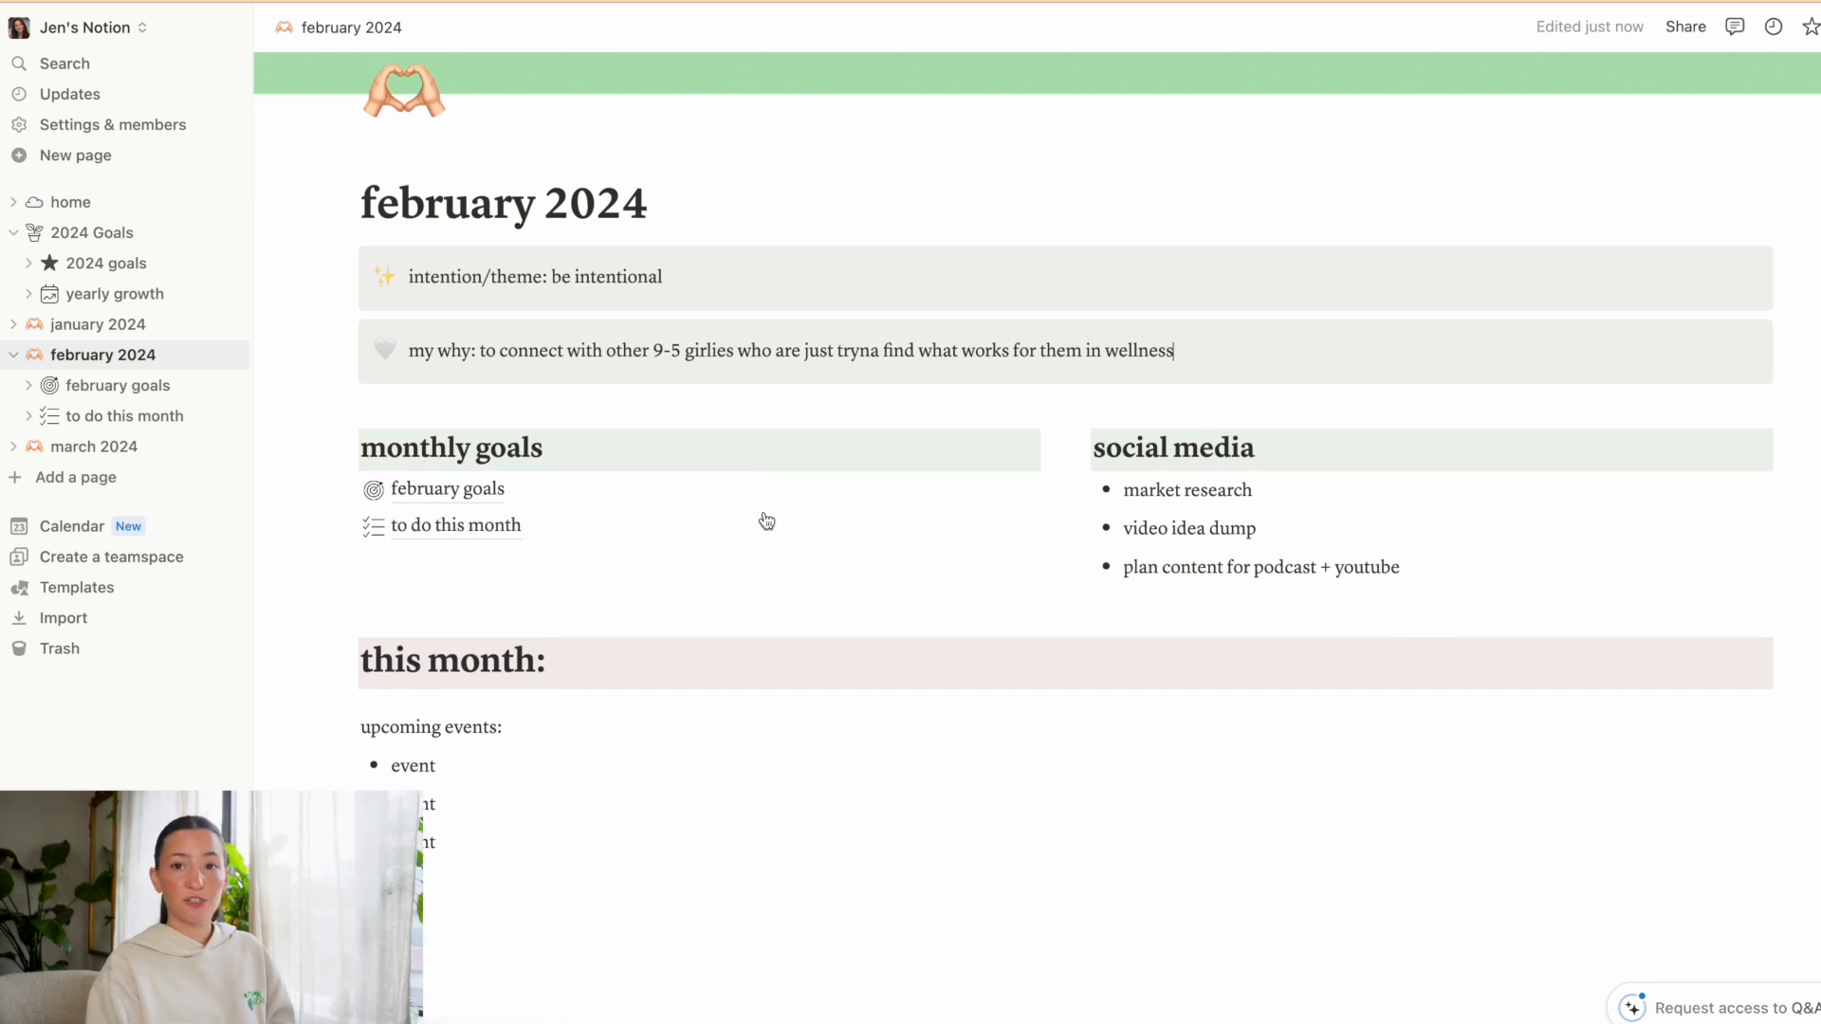
mouse_move(766, 521)
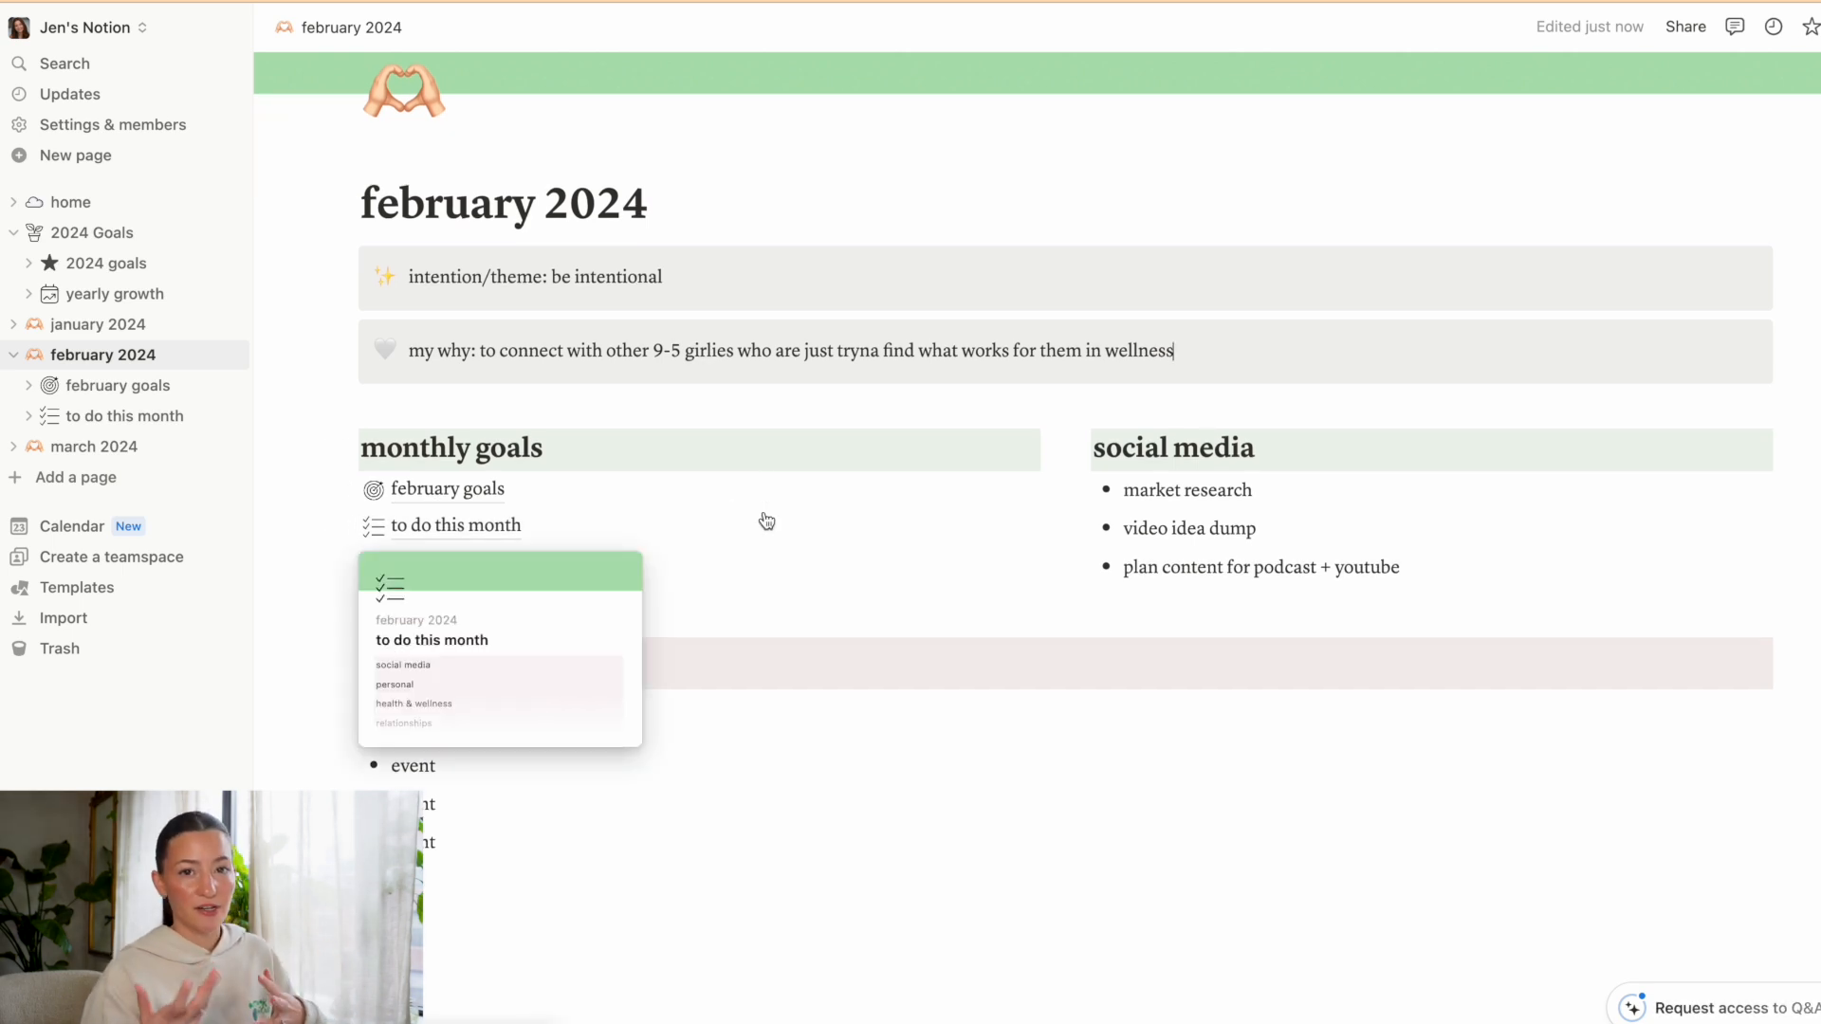
click(432, 489)
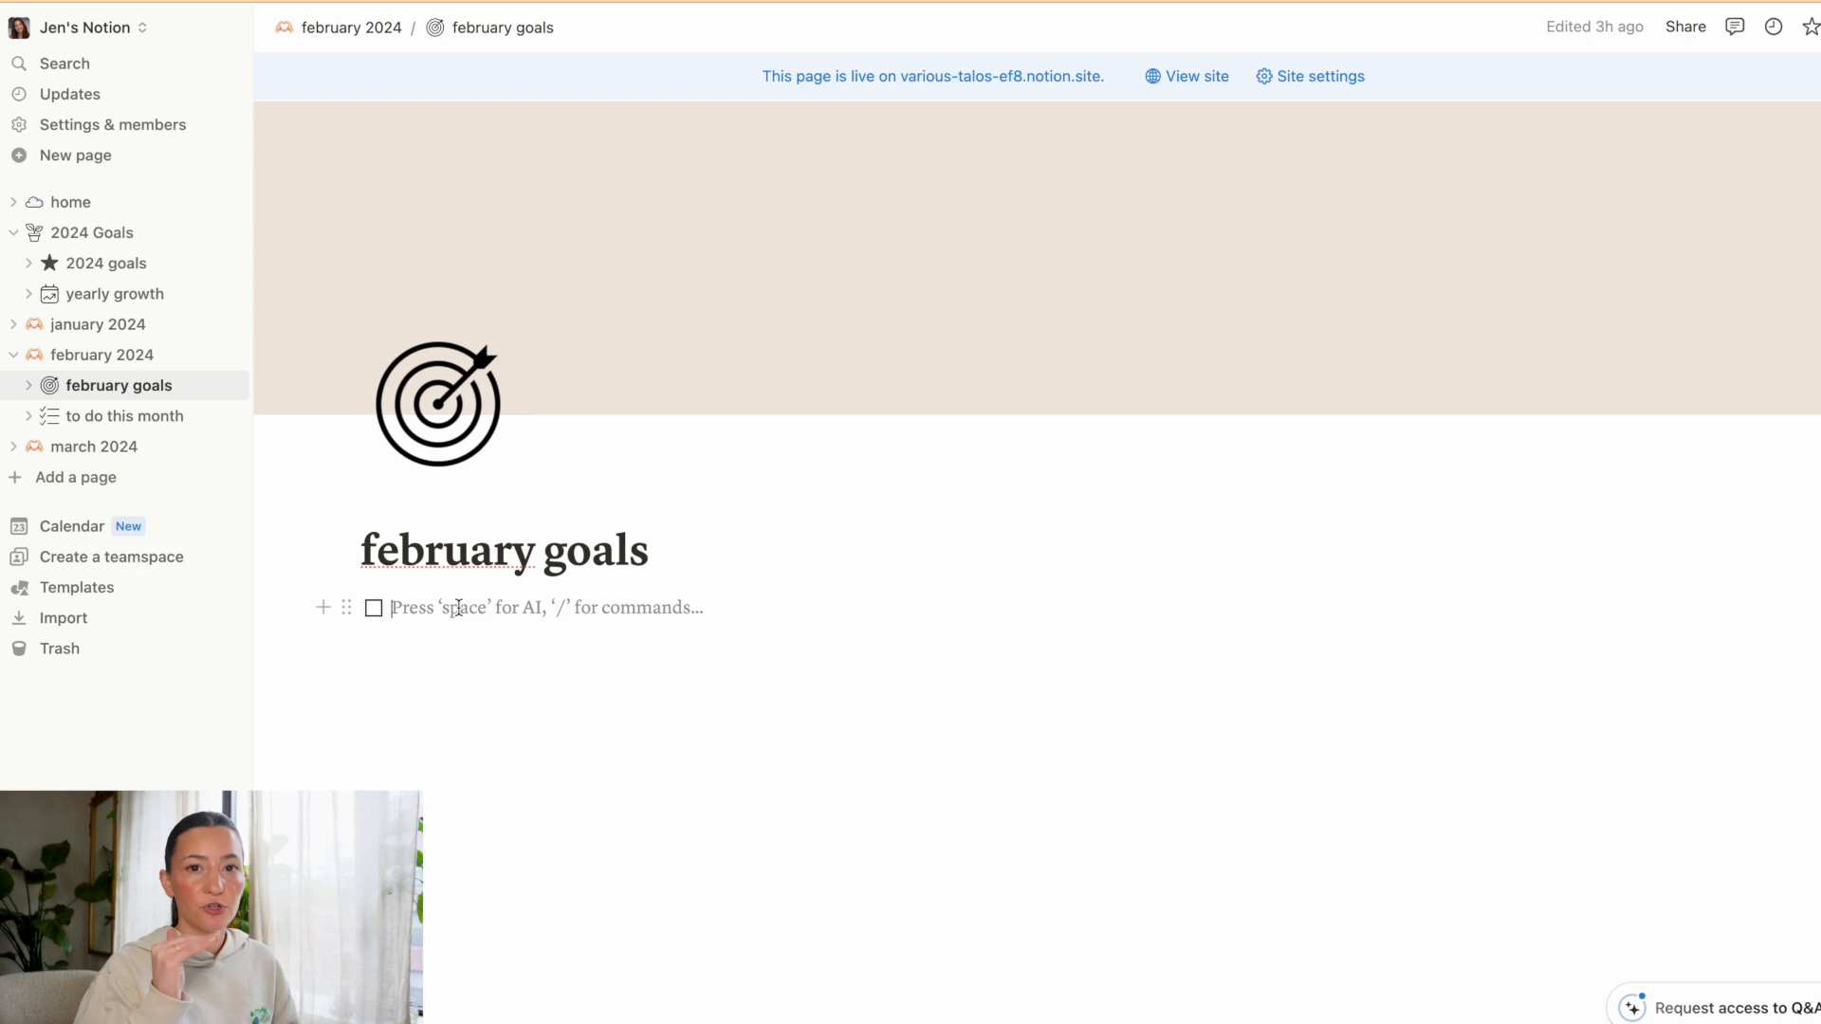
text(star)
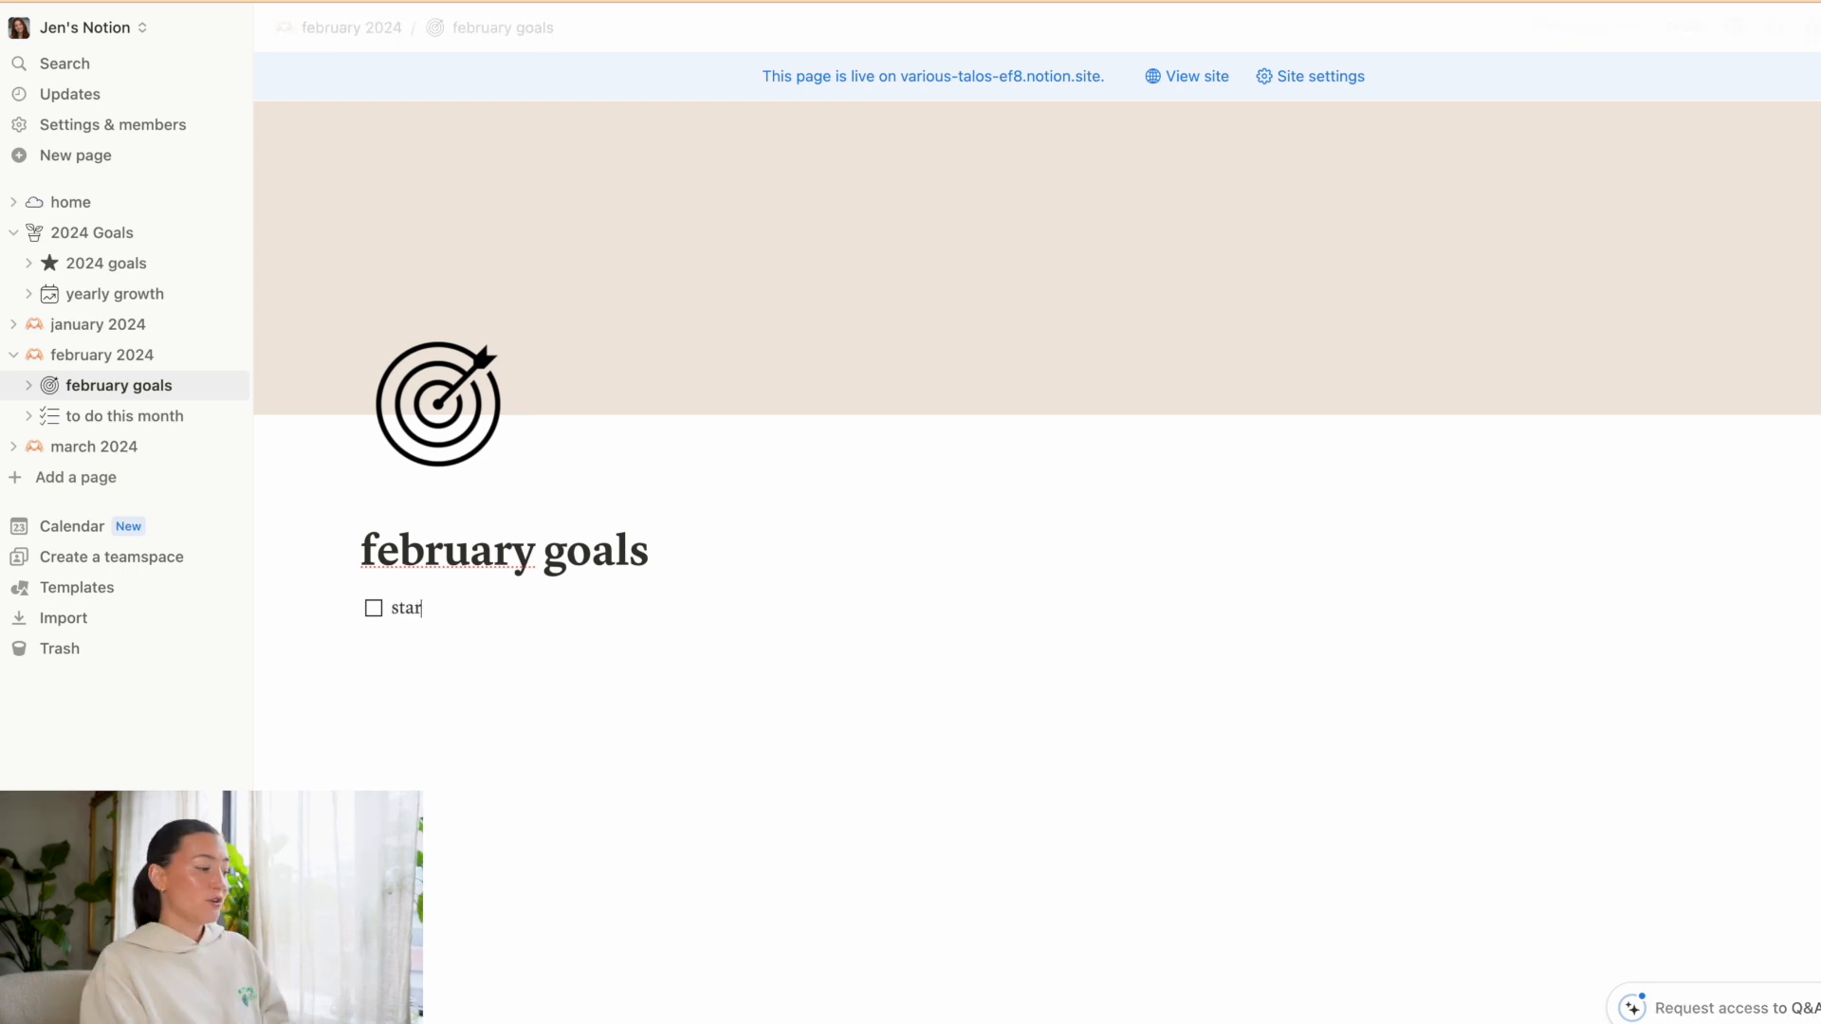
text(t trainin)
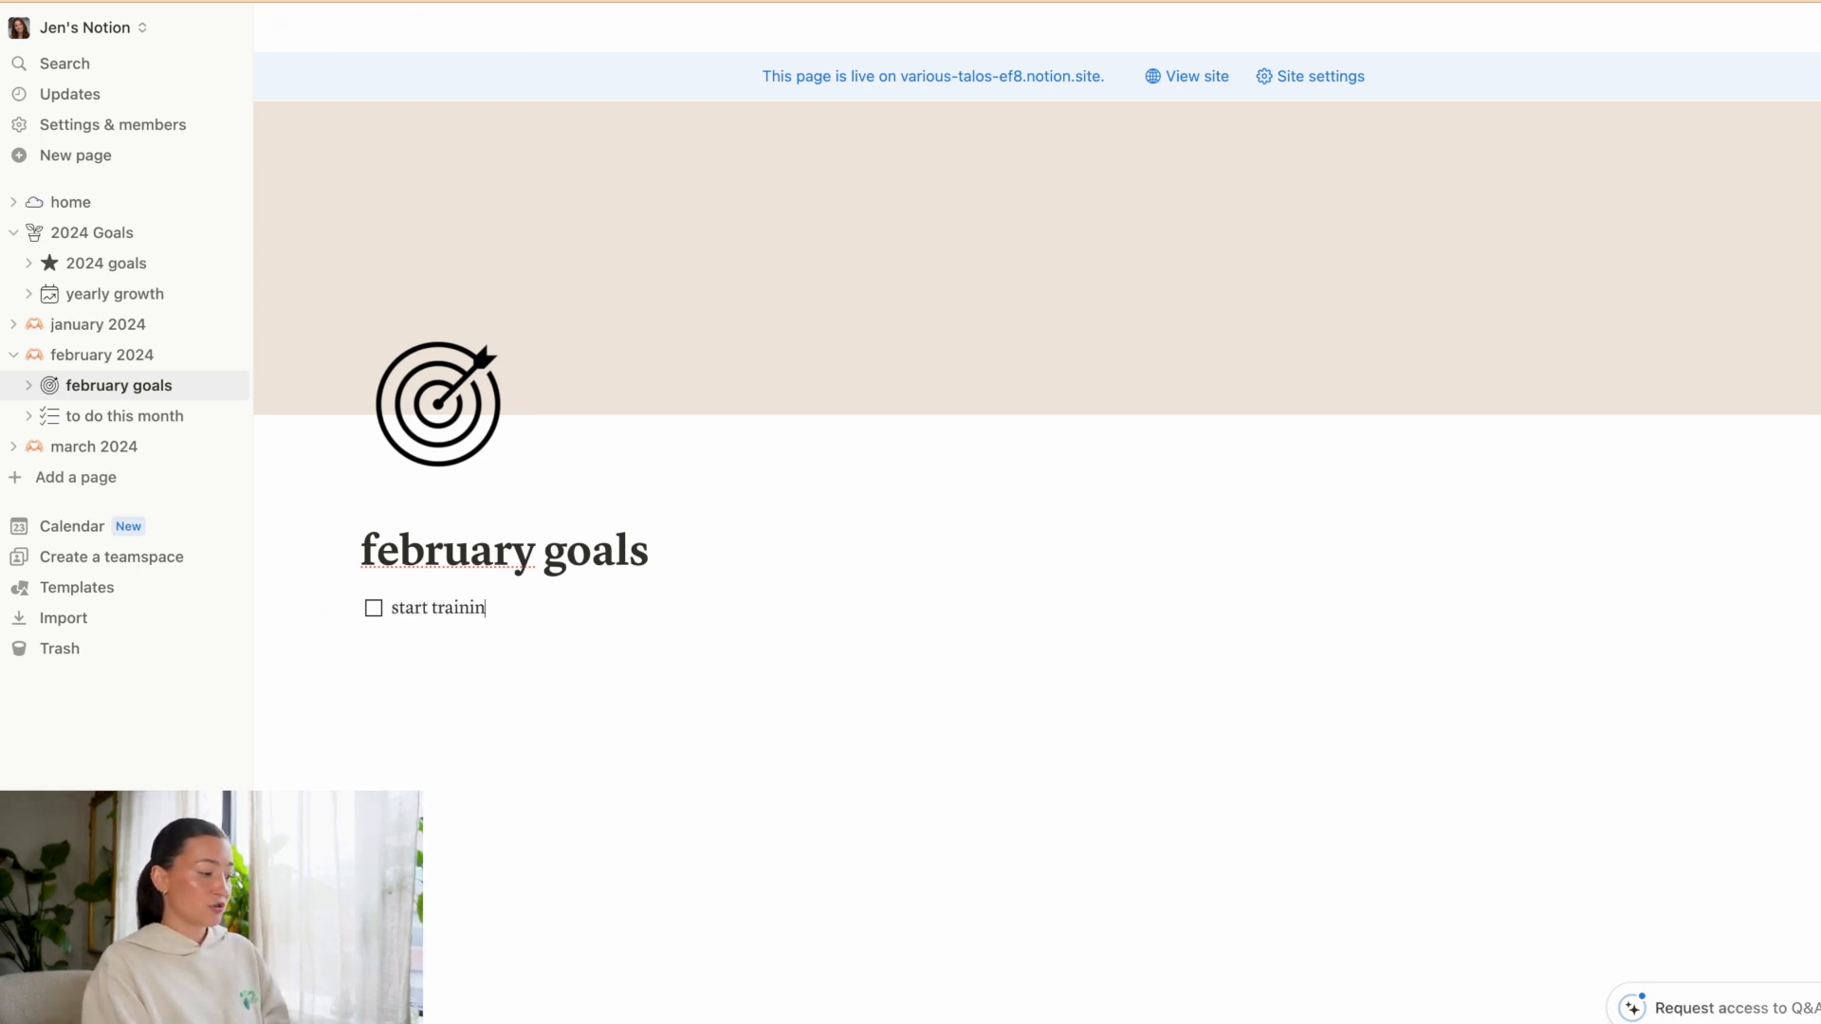
text(g for ha)
key(BackSpace)
text(half marathon)
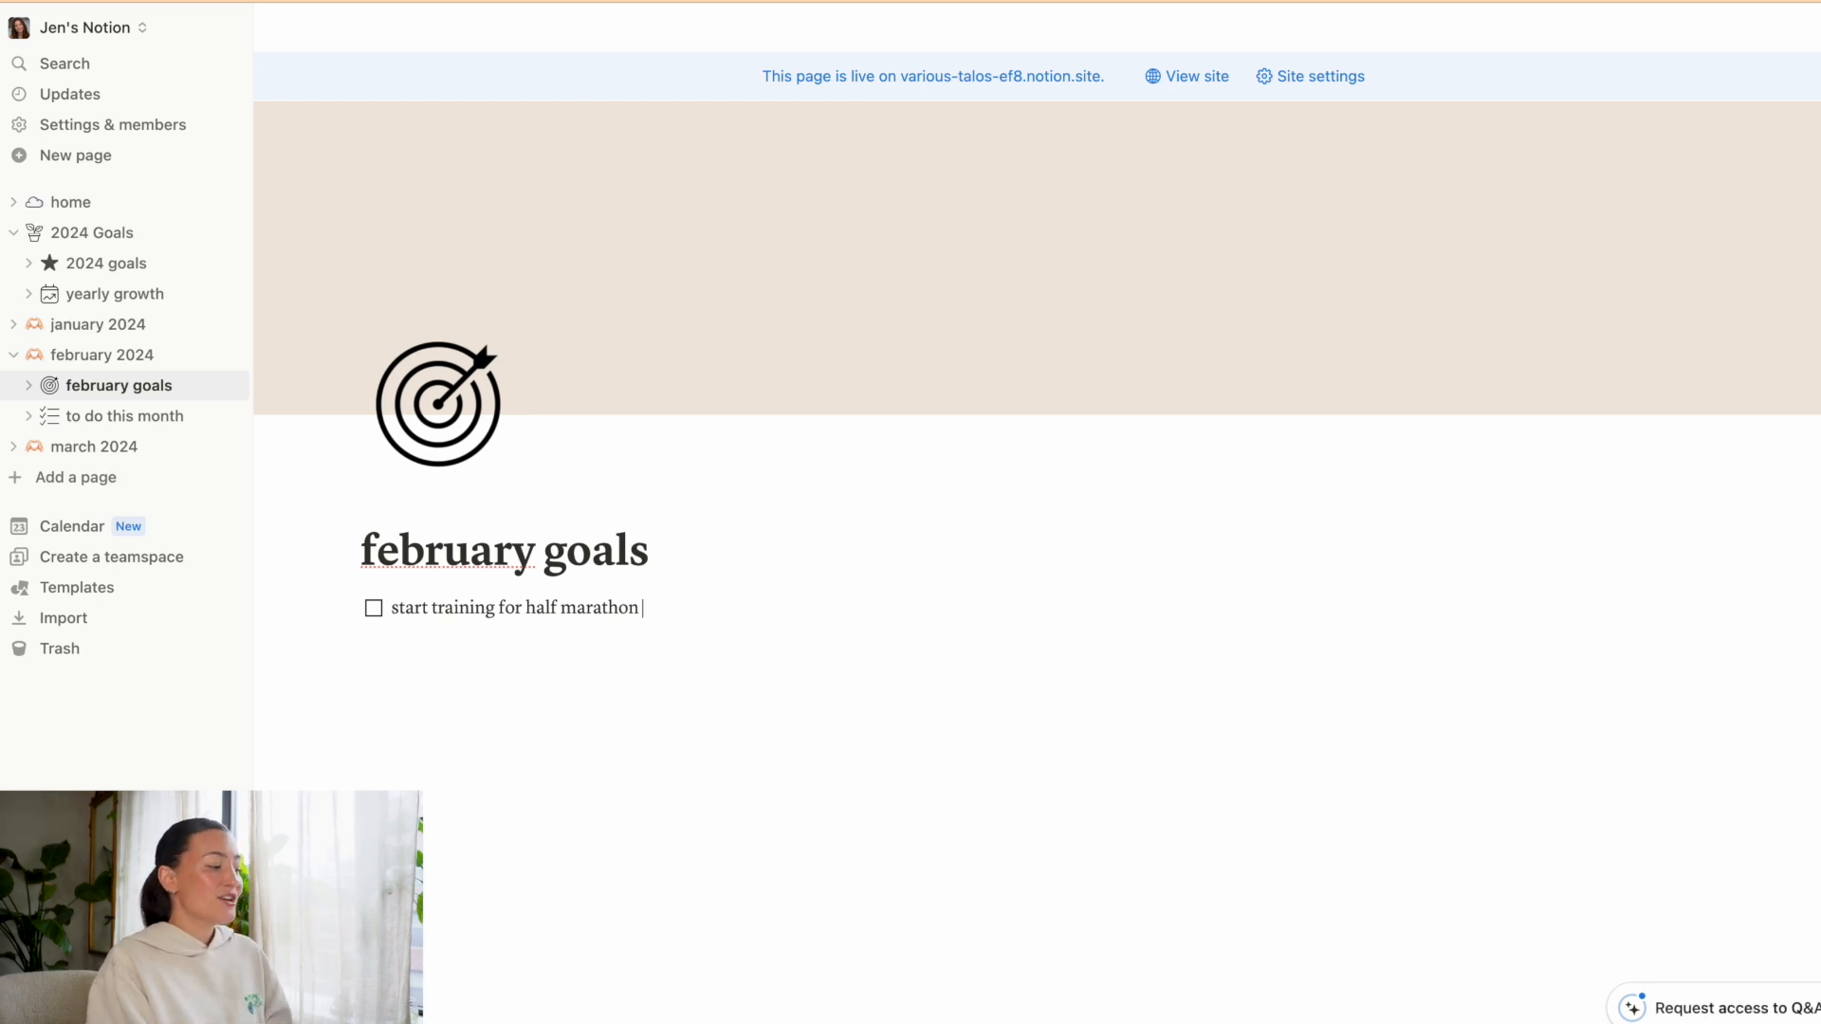
text(& get or)
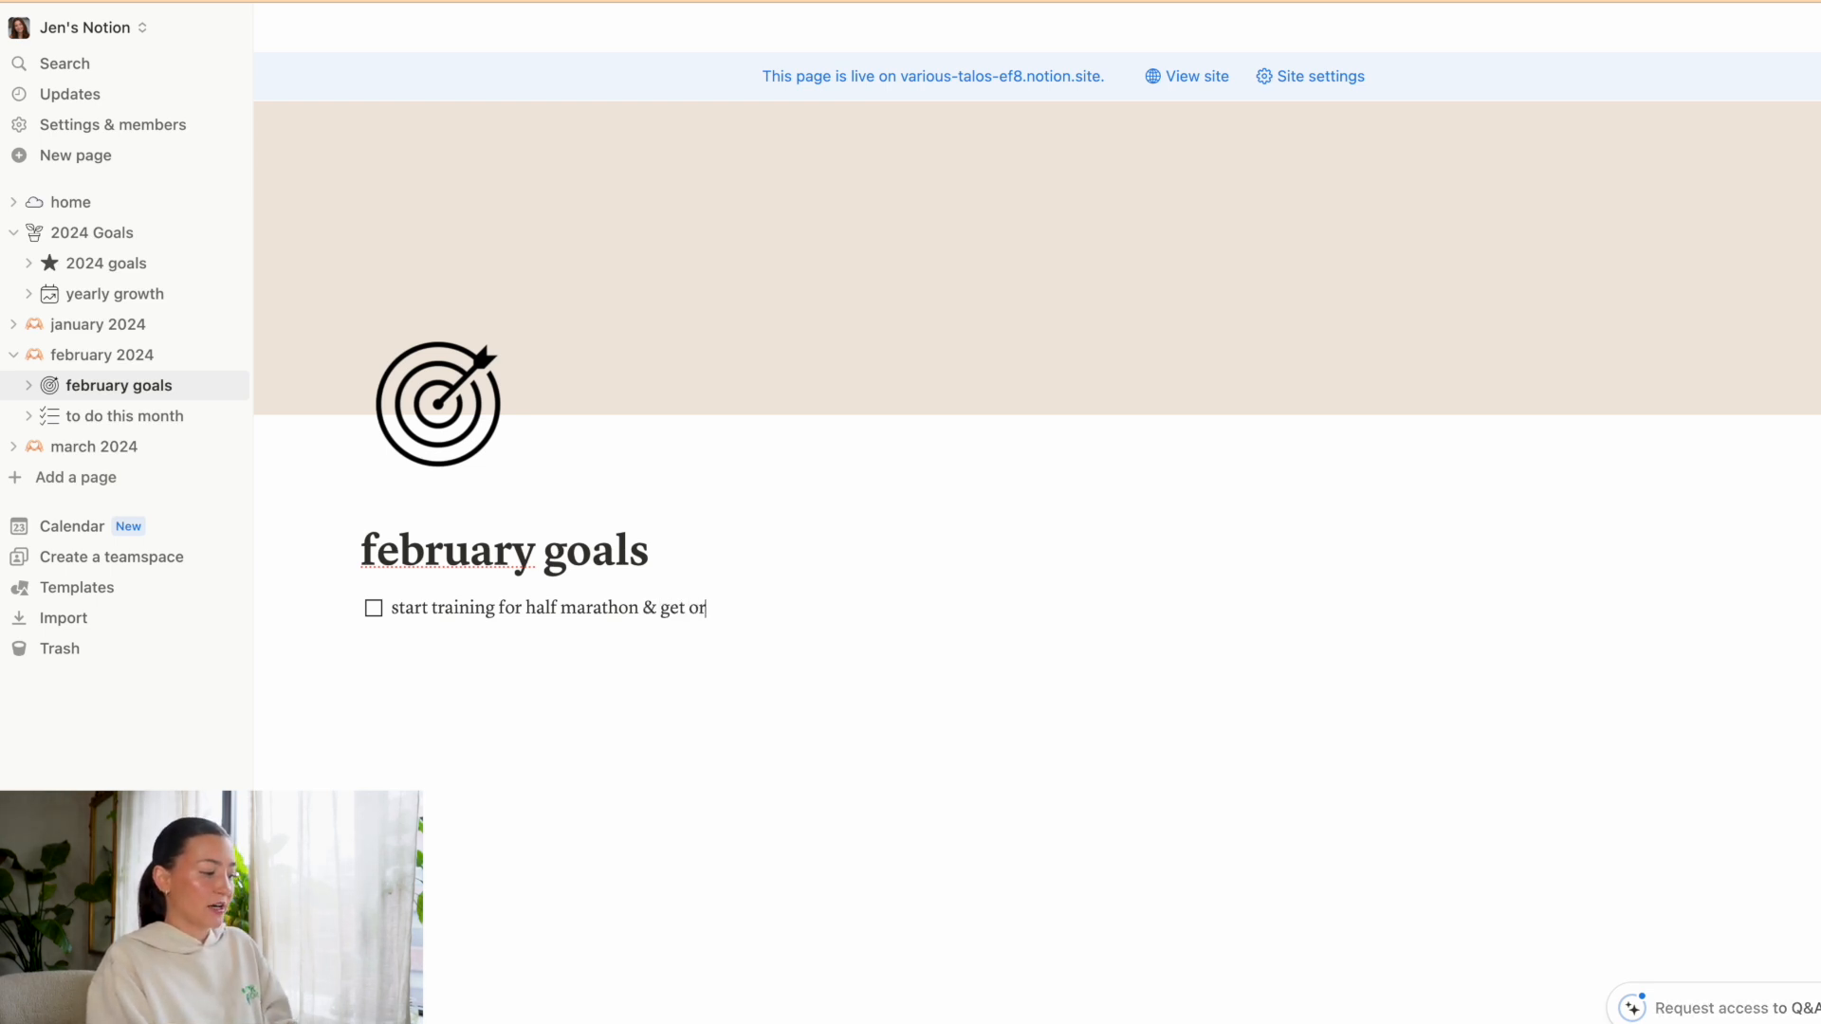
text(ganized with a plan for it)
Add the goals "stay consistent with filming schedule & stick to the plan as best you can" and "promote podcast clips more".
key(Return)
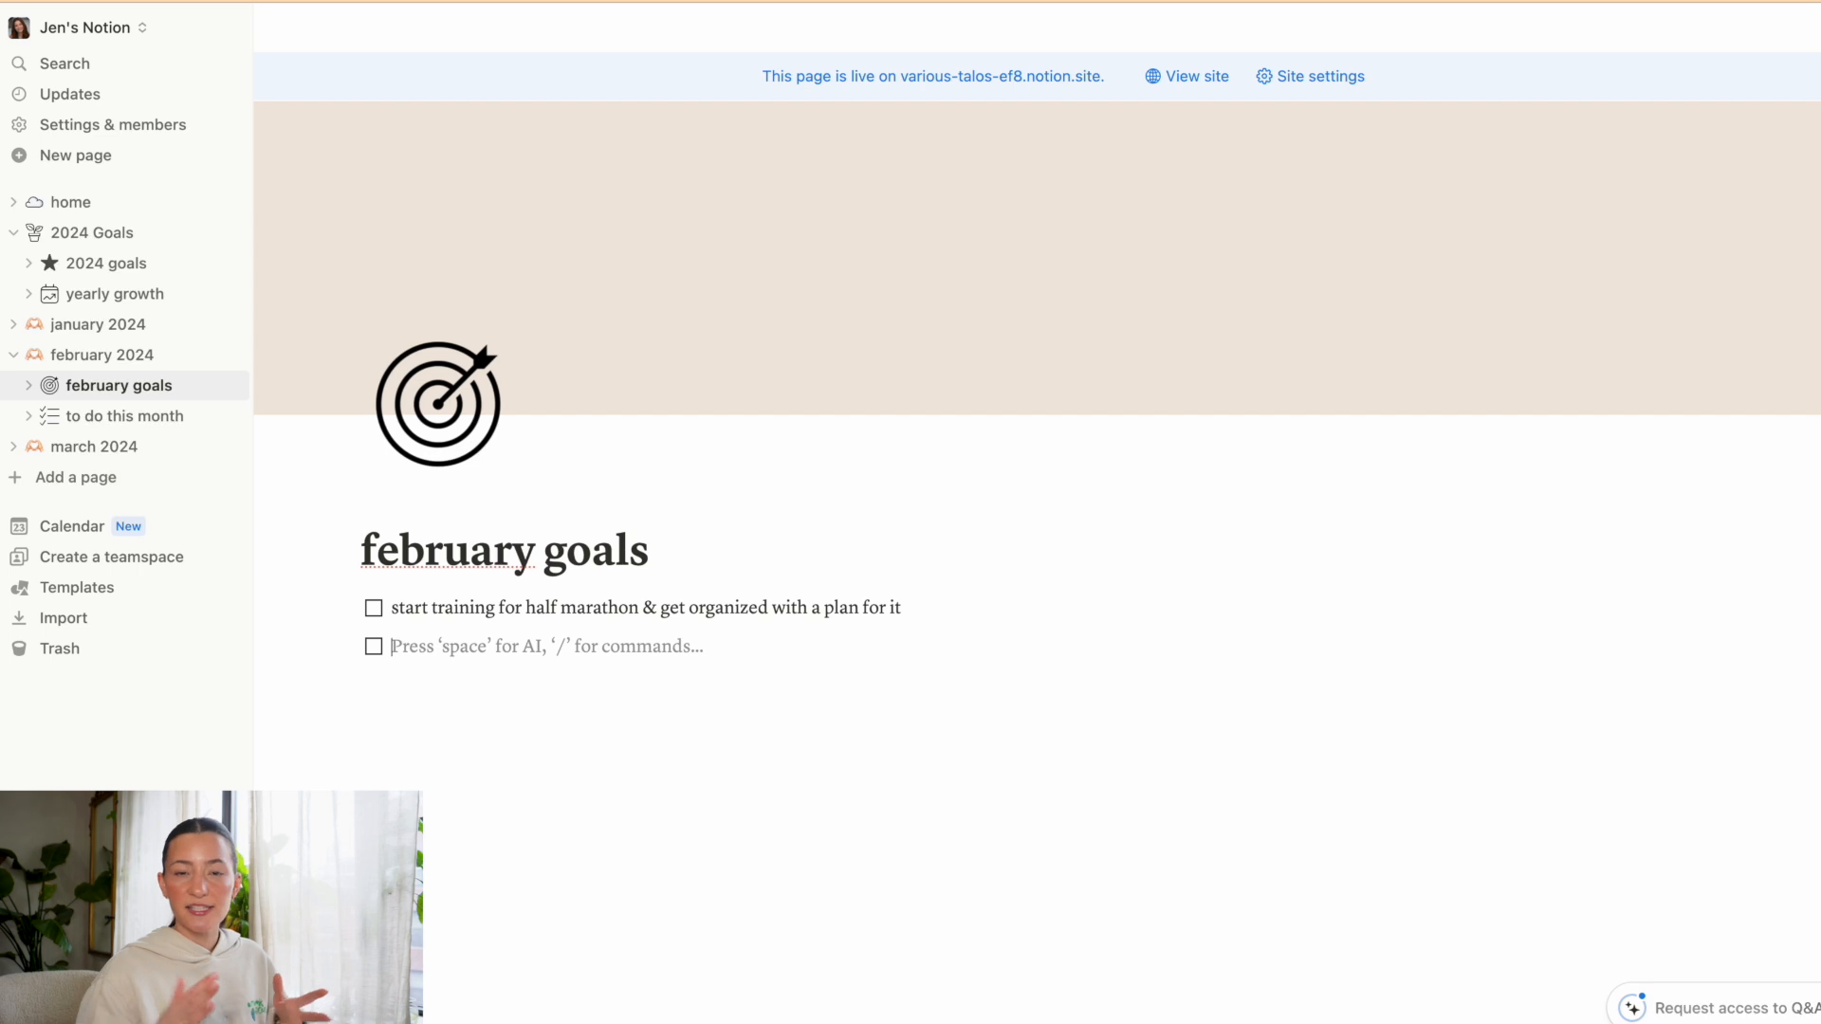
scroll(516, 630, down, 1)
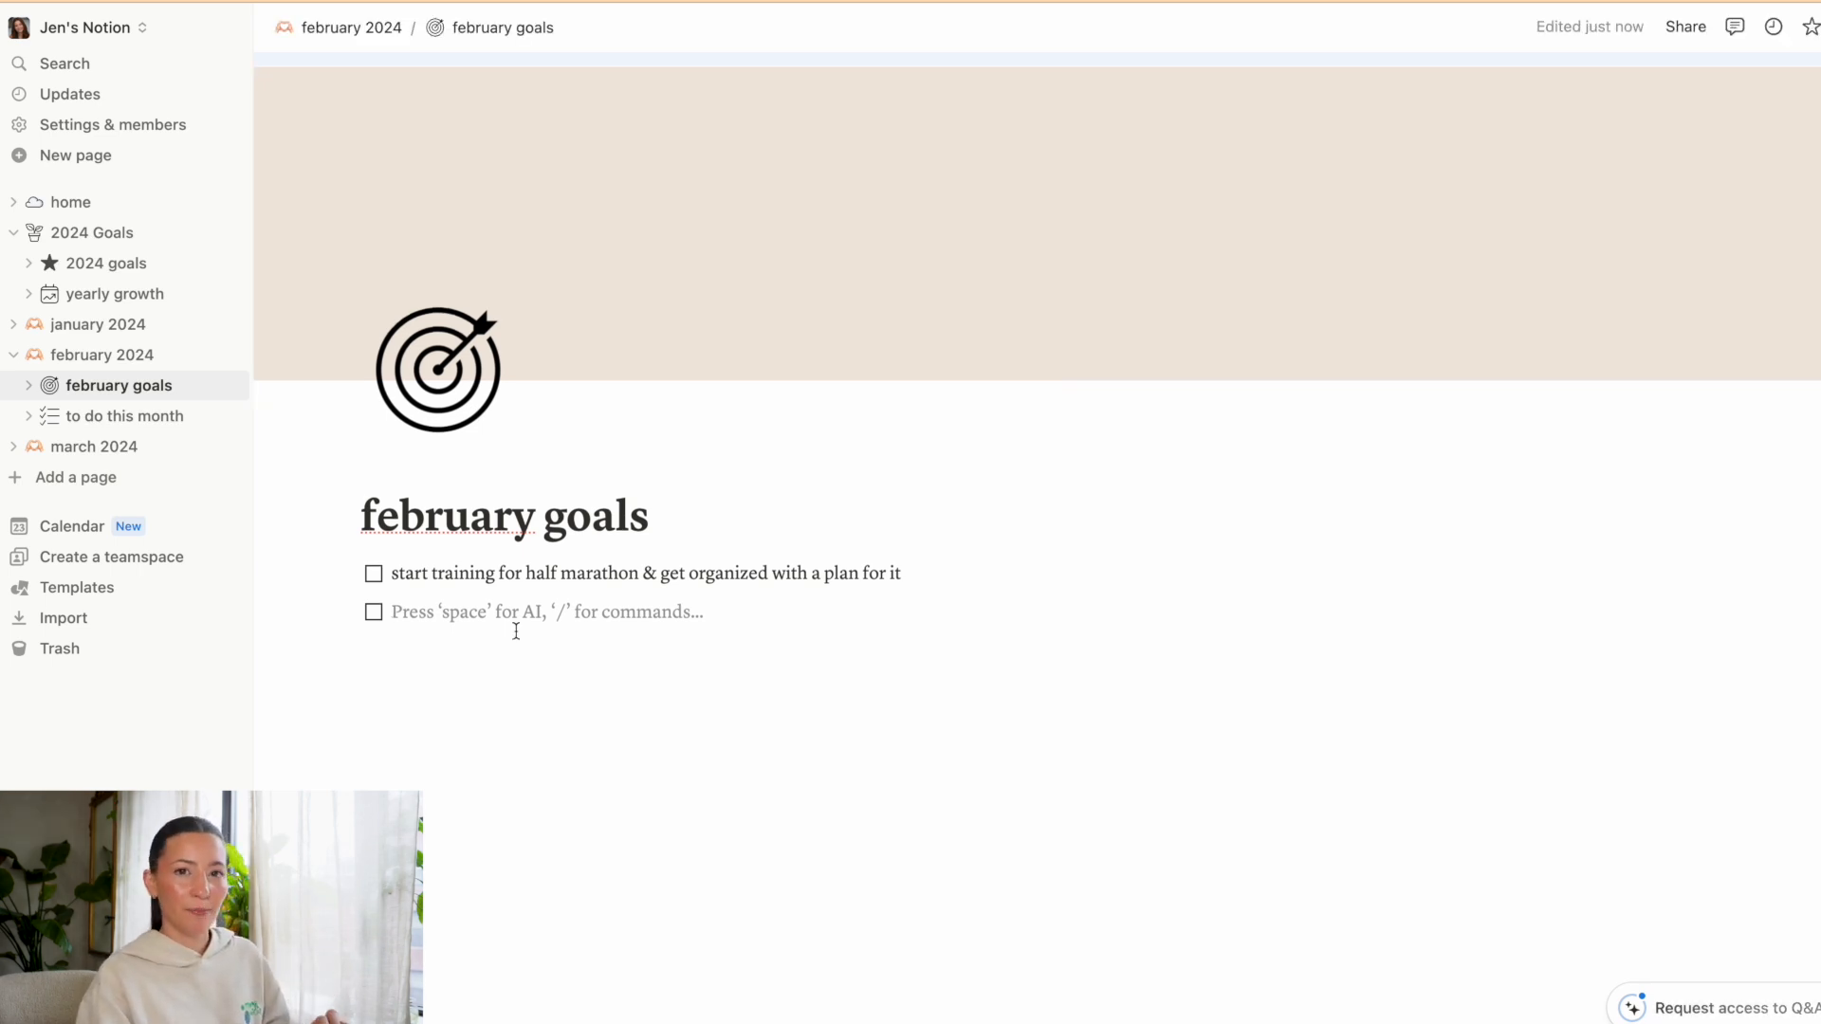
text(stay consisten t)
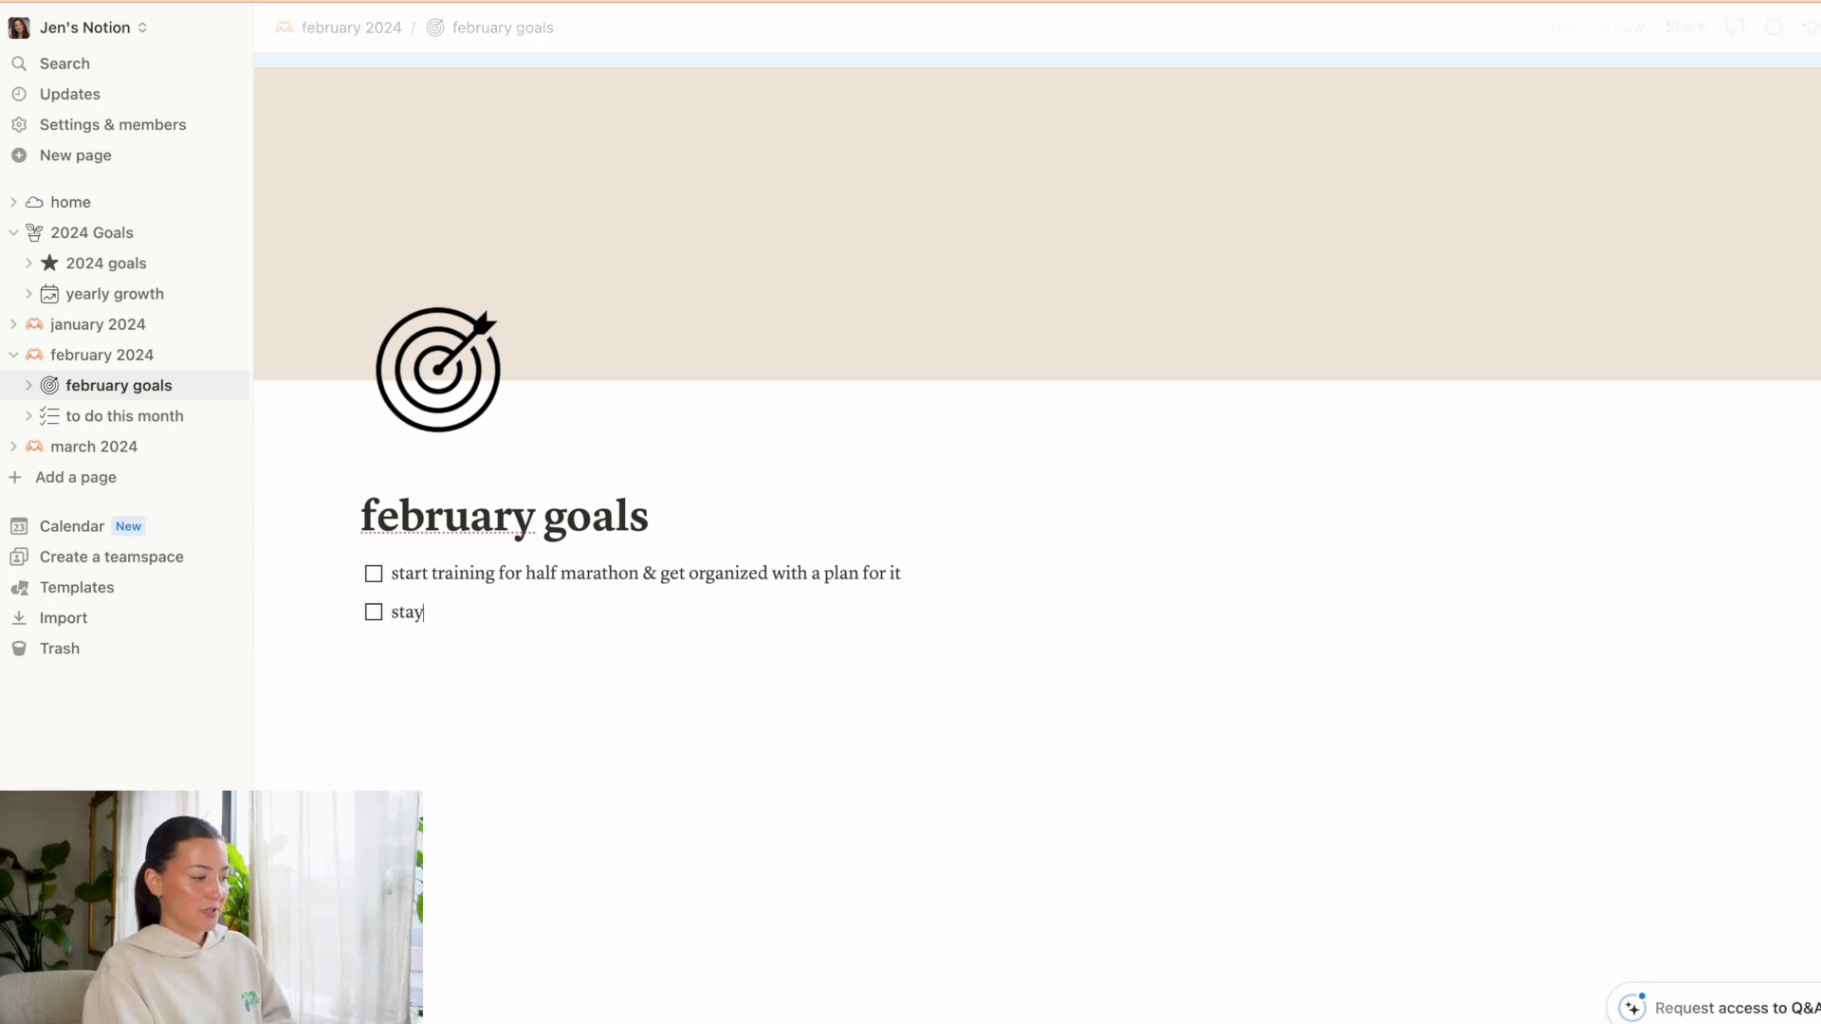
key(BackSpace)
key(BackSpace)
text(t with filming schedu)
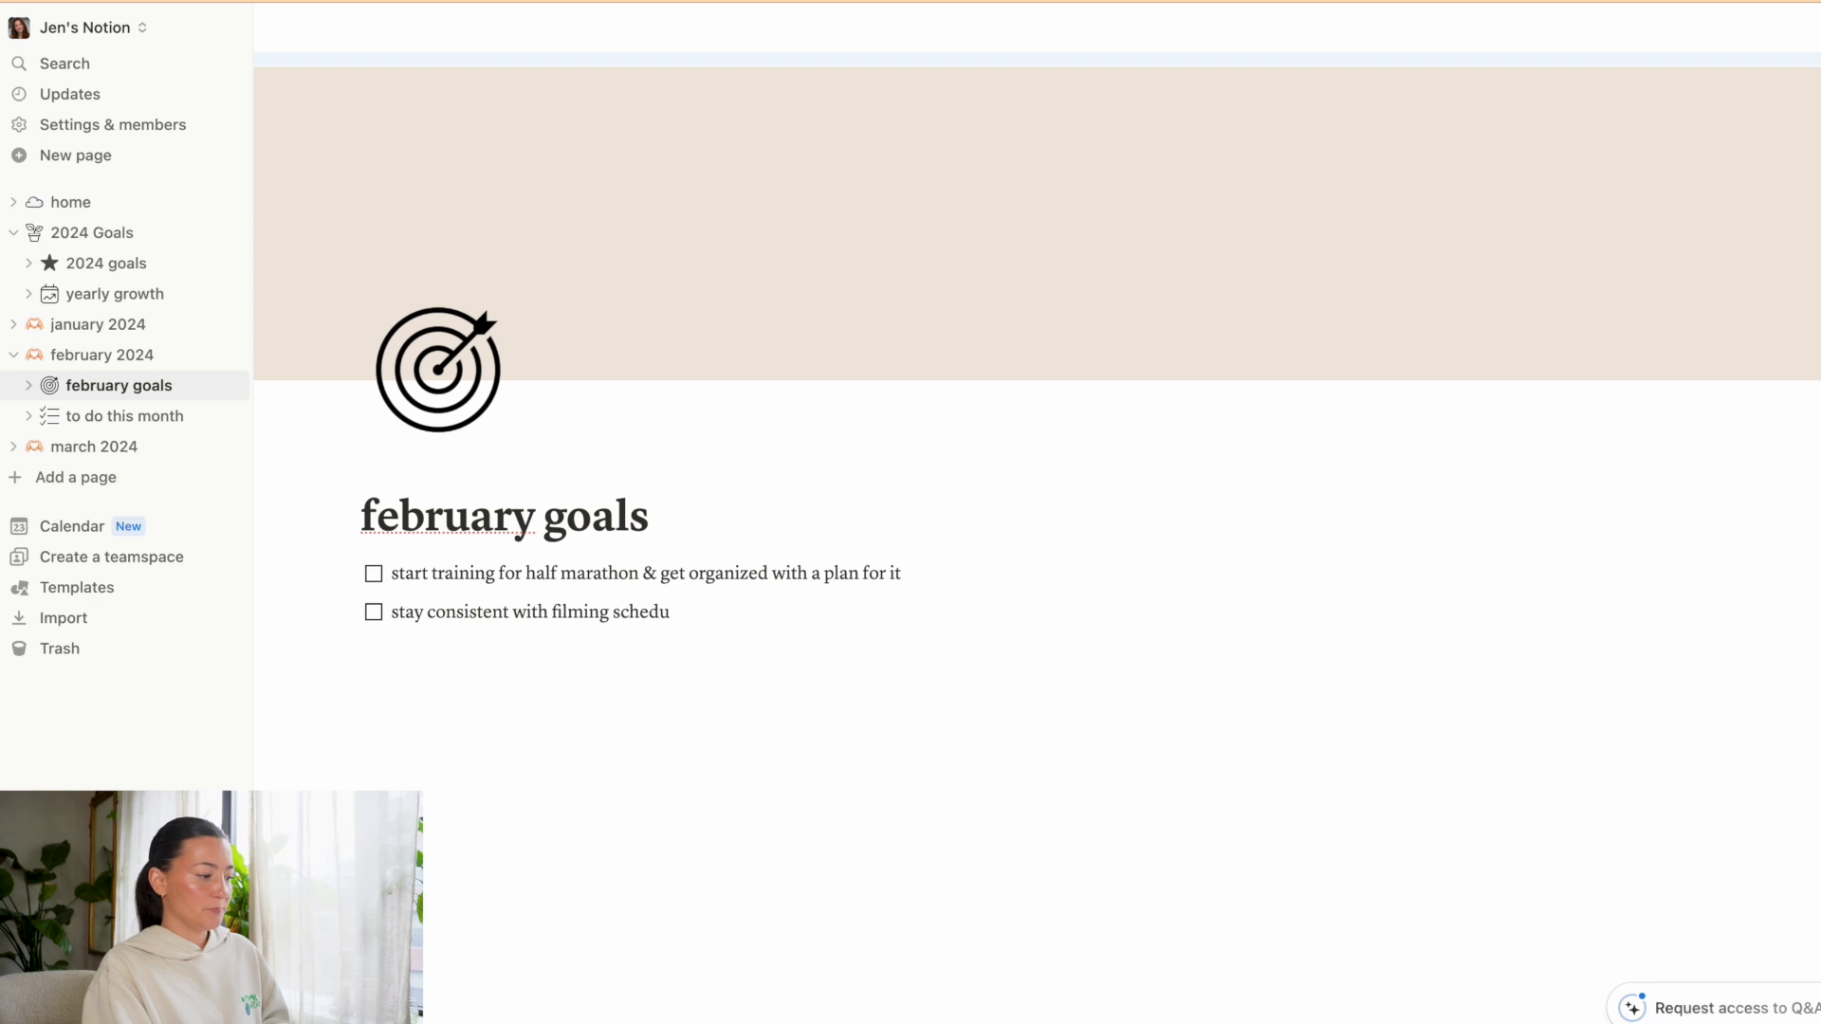
text(le & stick to the plan as best you can)
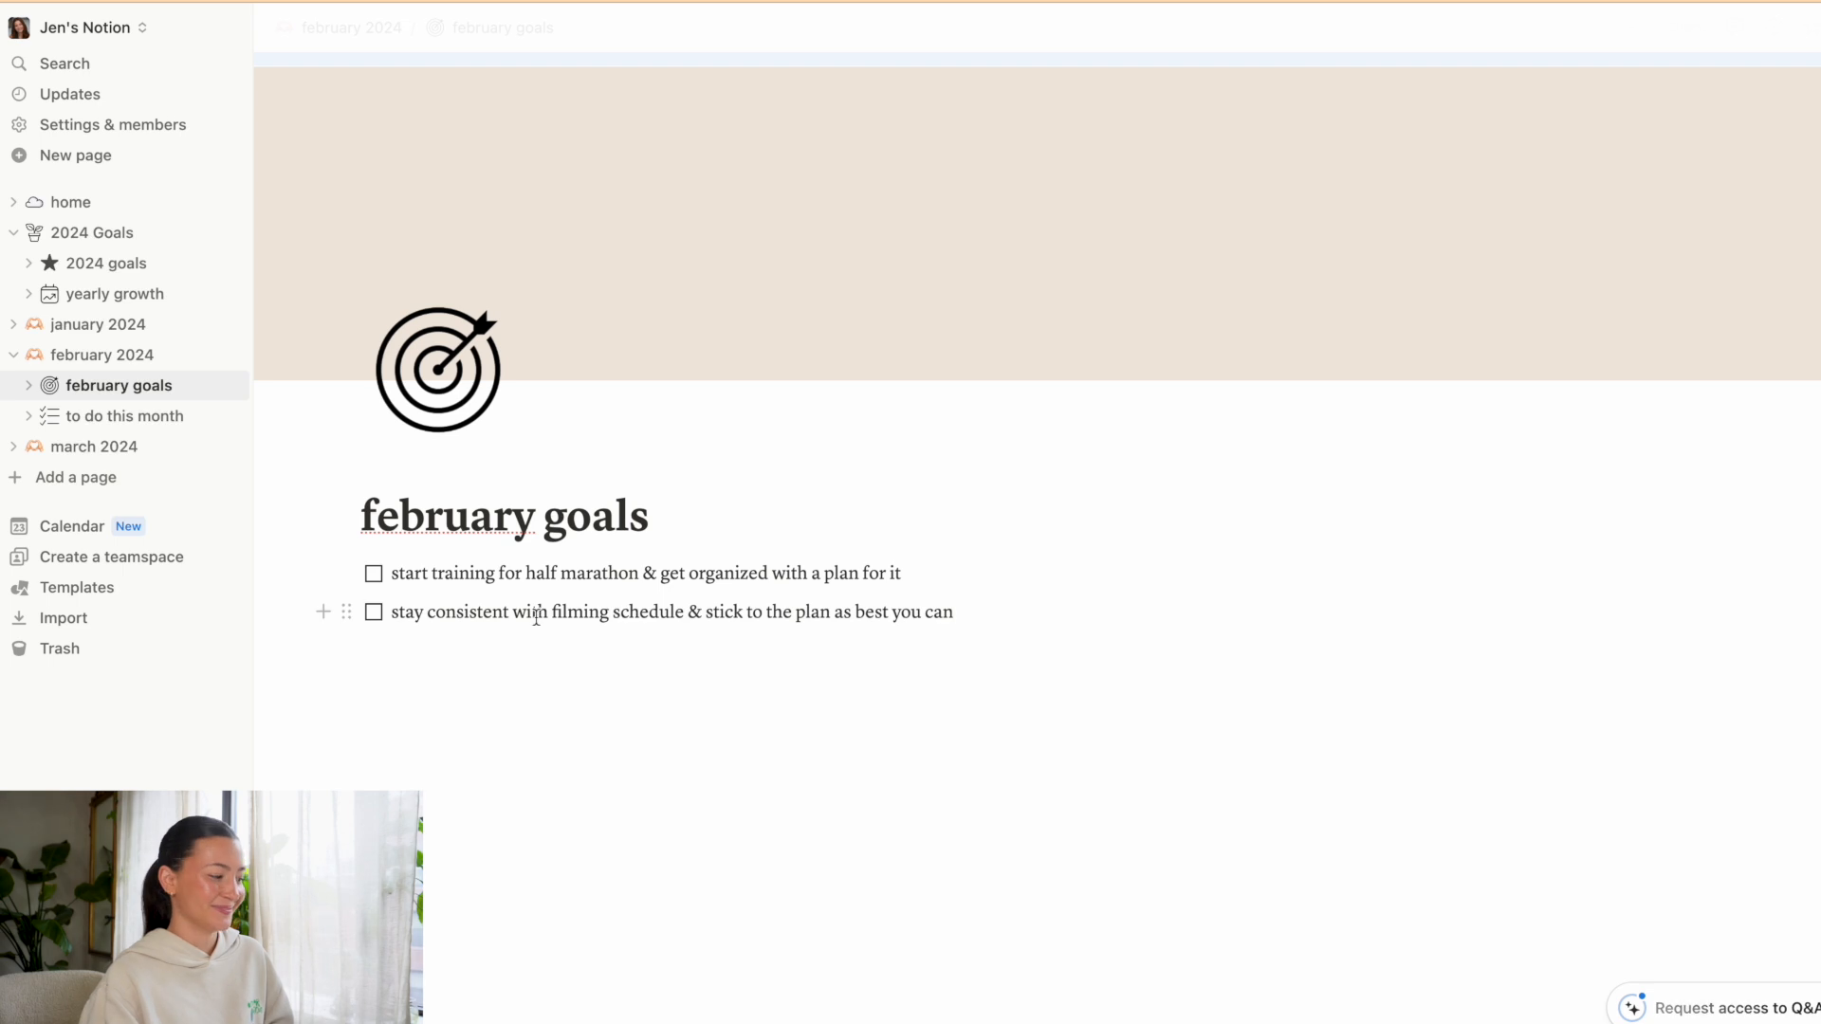
key(Return)
text(promote podcast clips more)
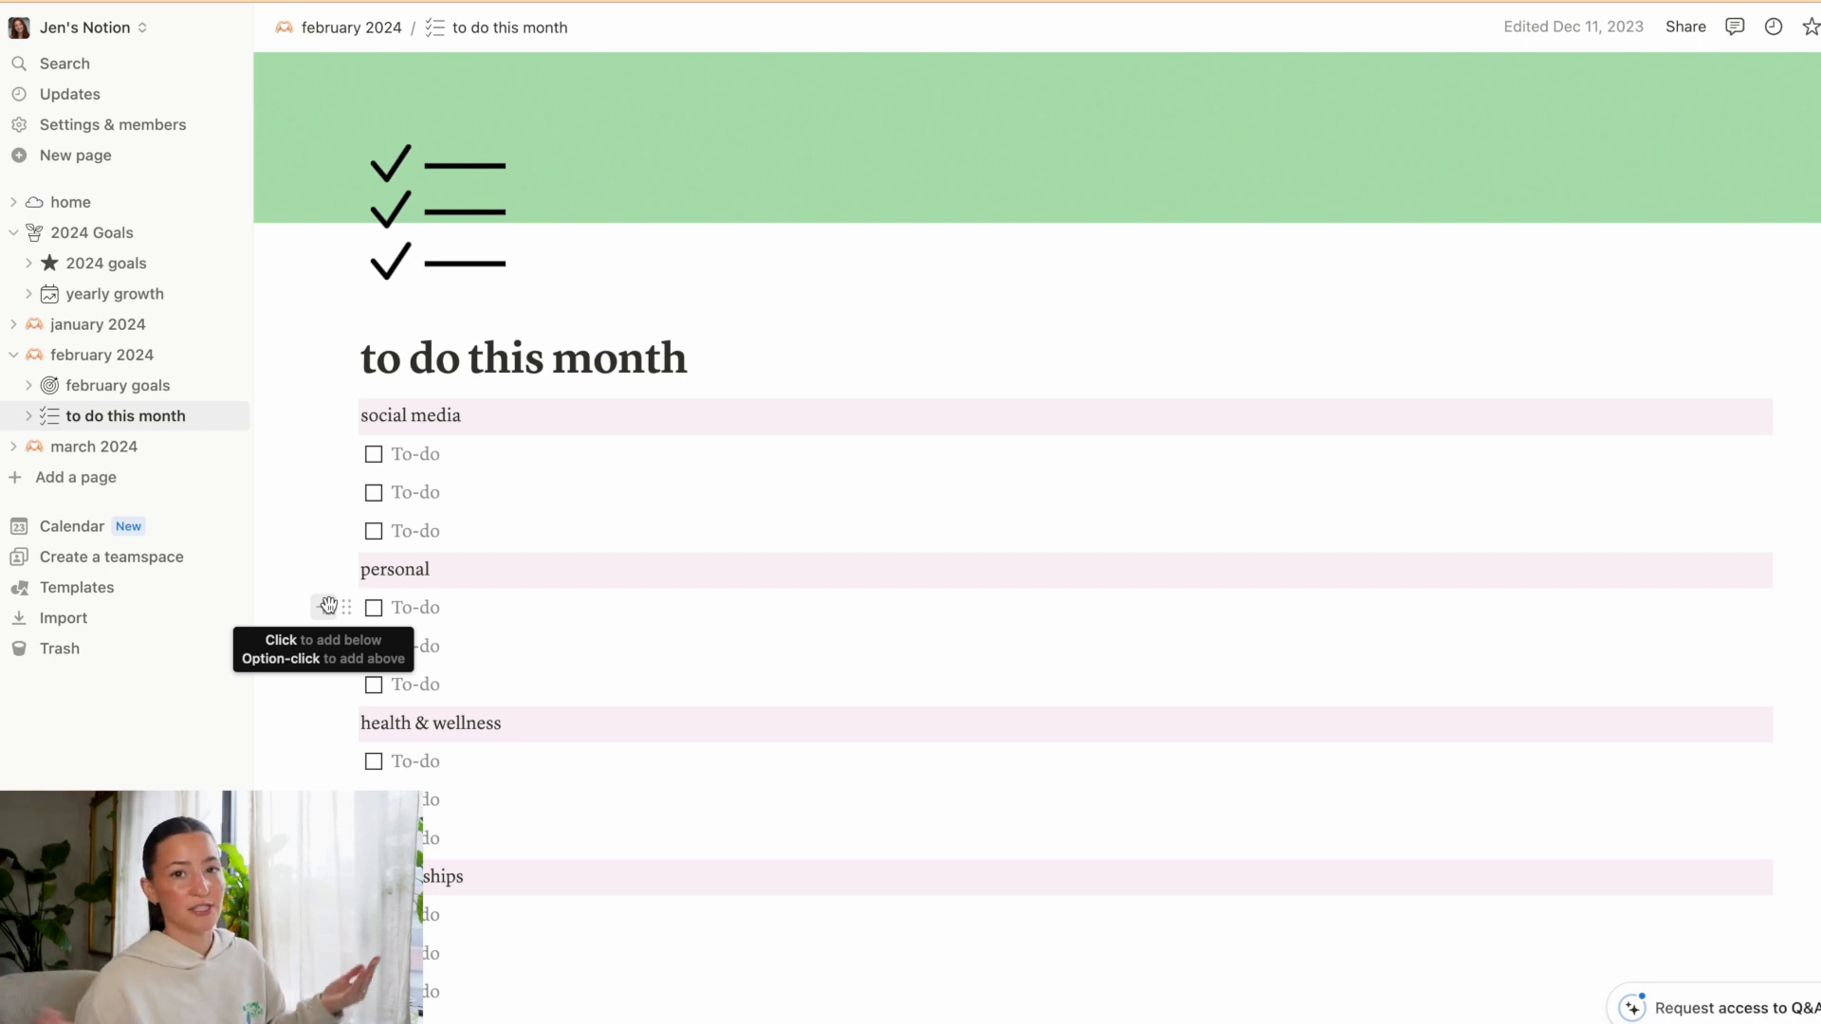
Enter "post podcast clips on reels & IG multiple times a week" as the first social media to-do for february.
click(431, 465)
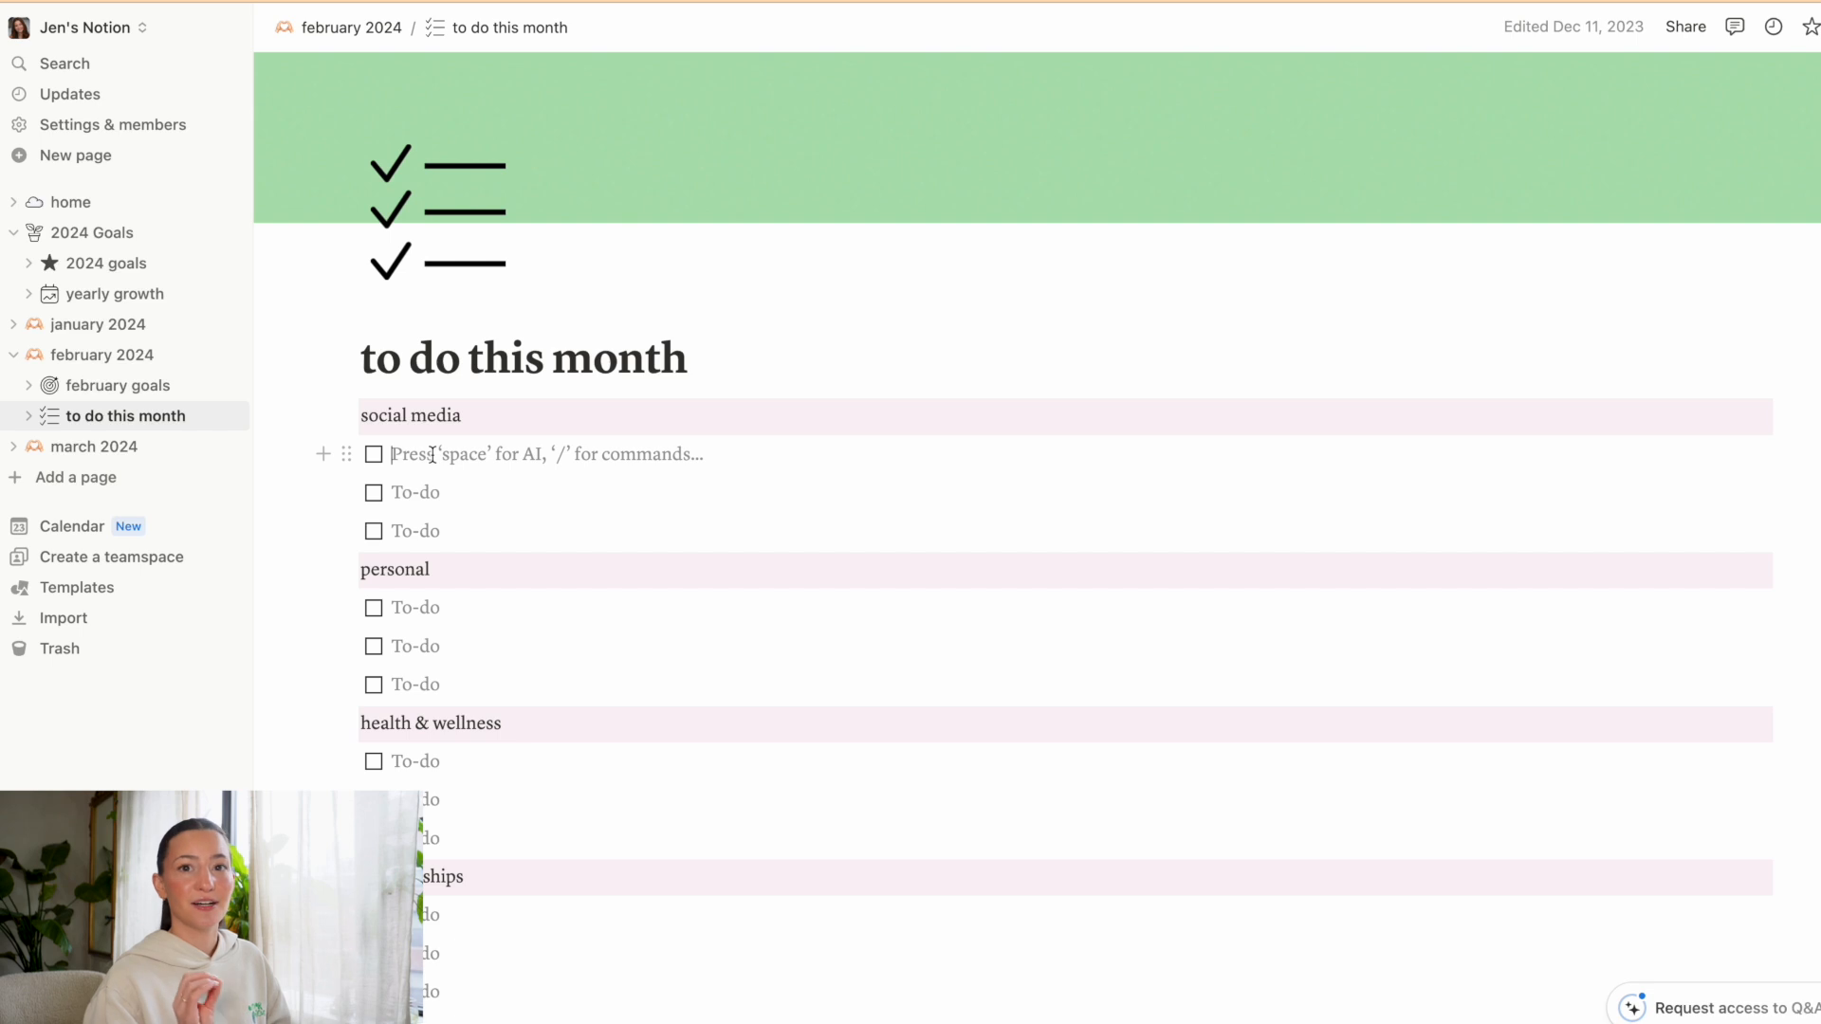
scroll(476, 412, down, 2)
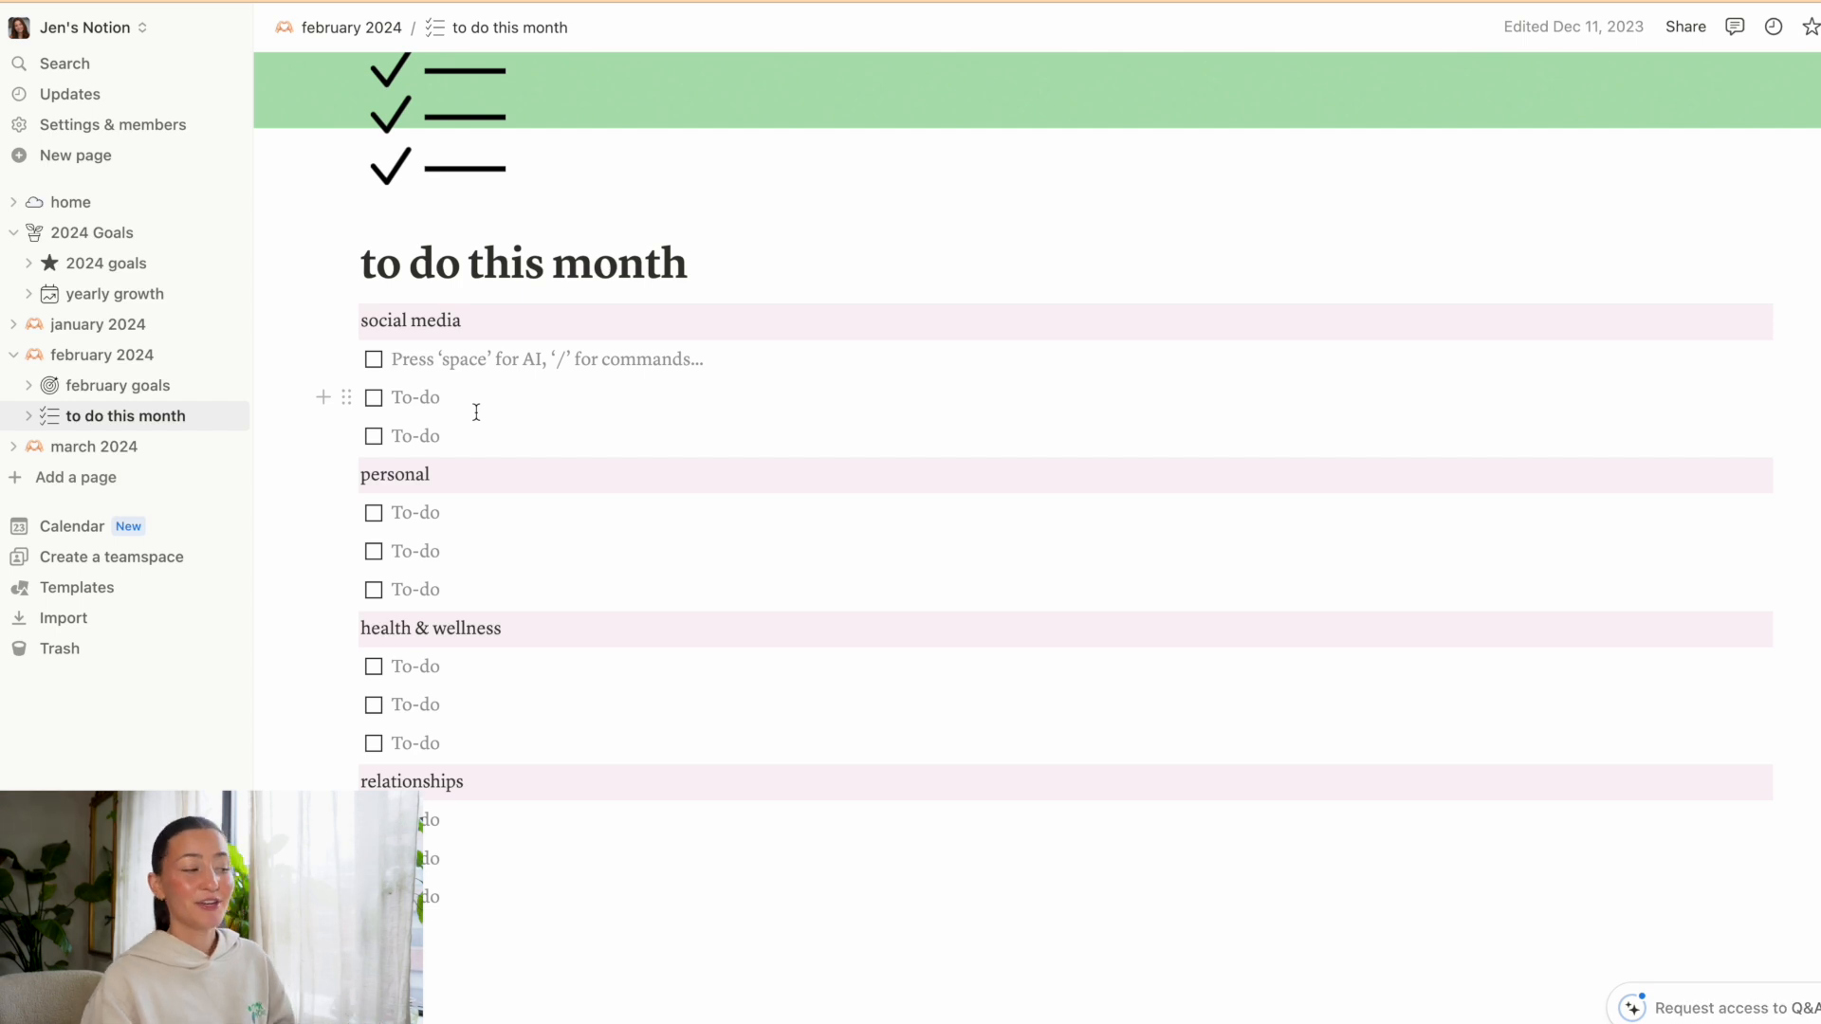
scroll(472, 394, down, 1)
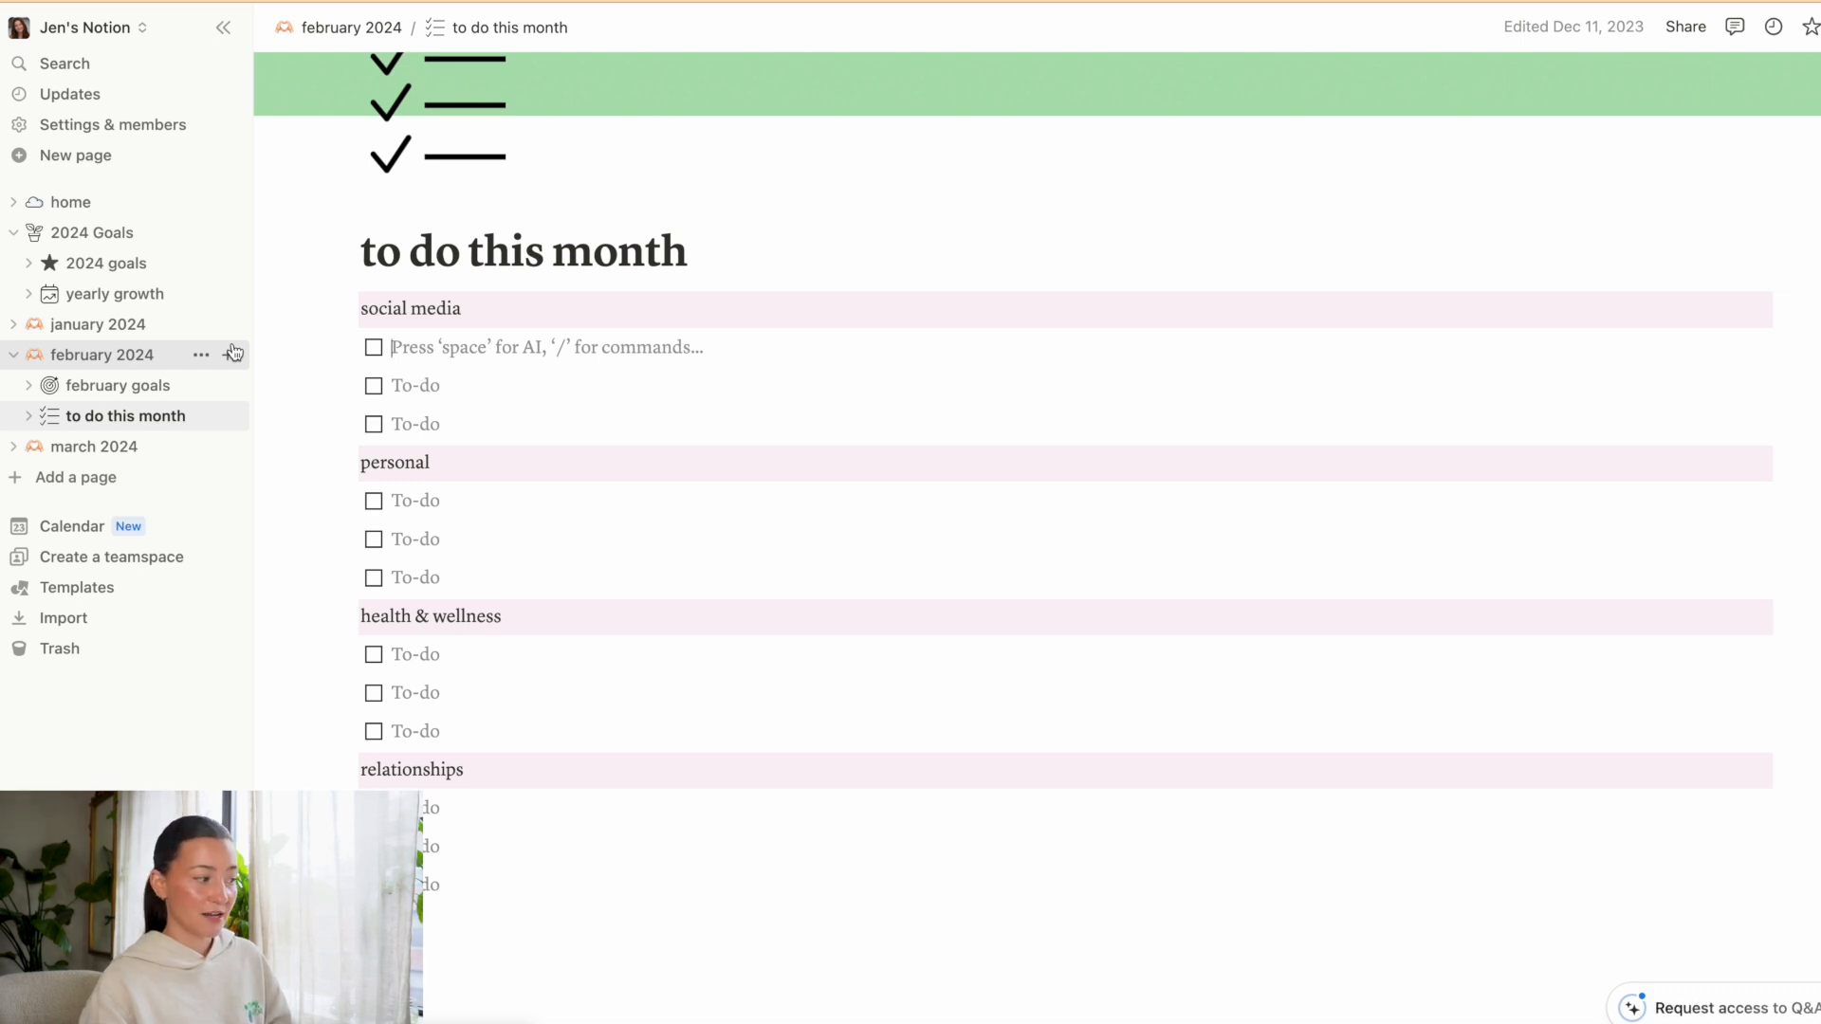
text(post podcast)
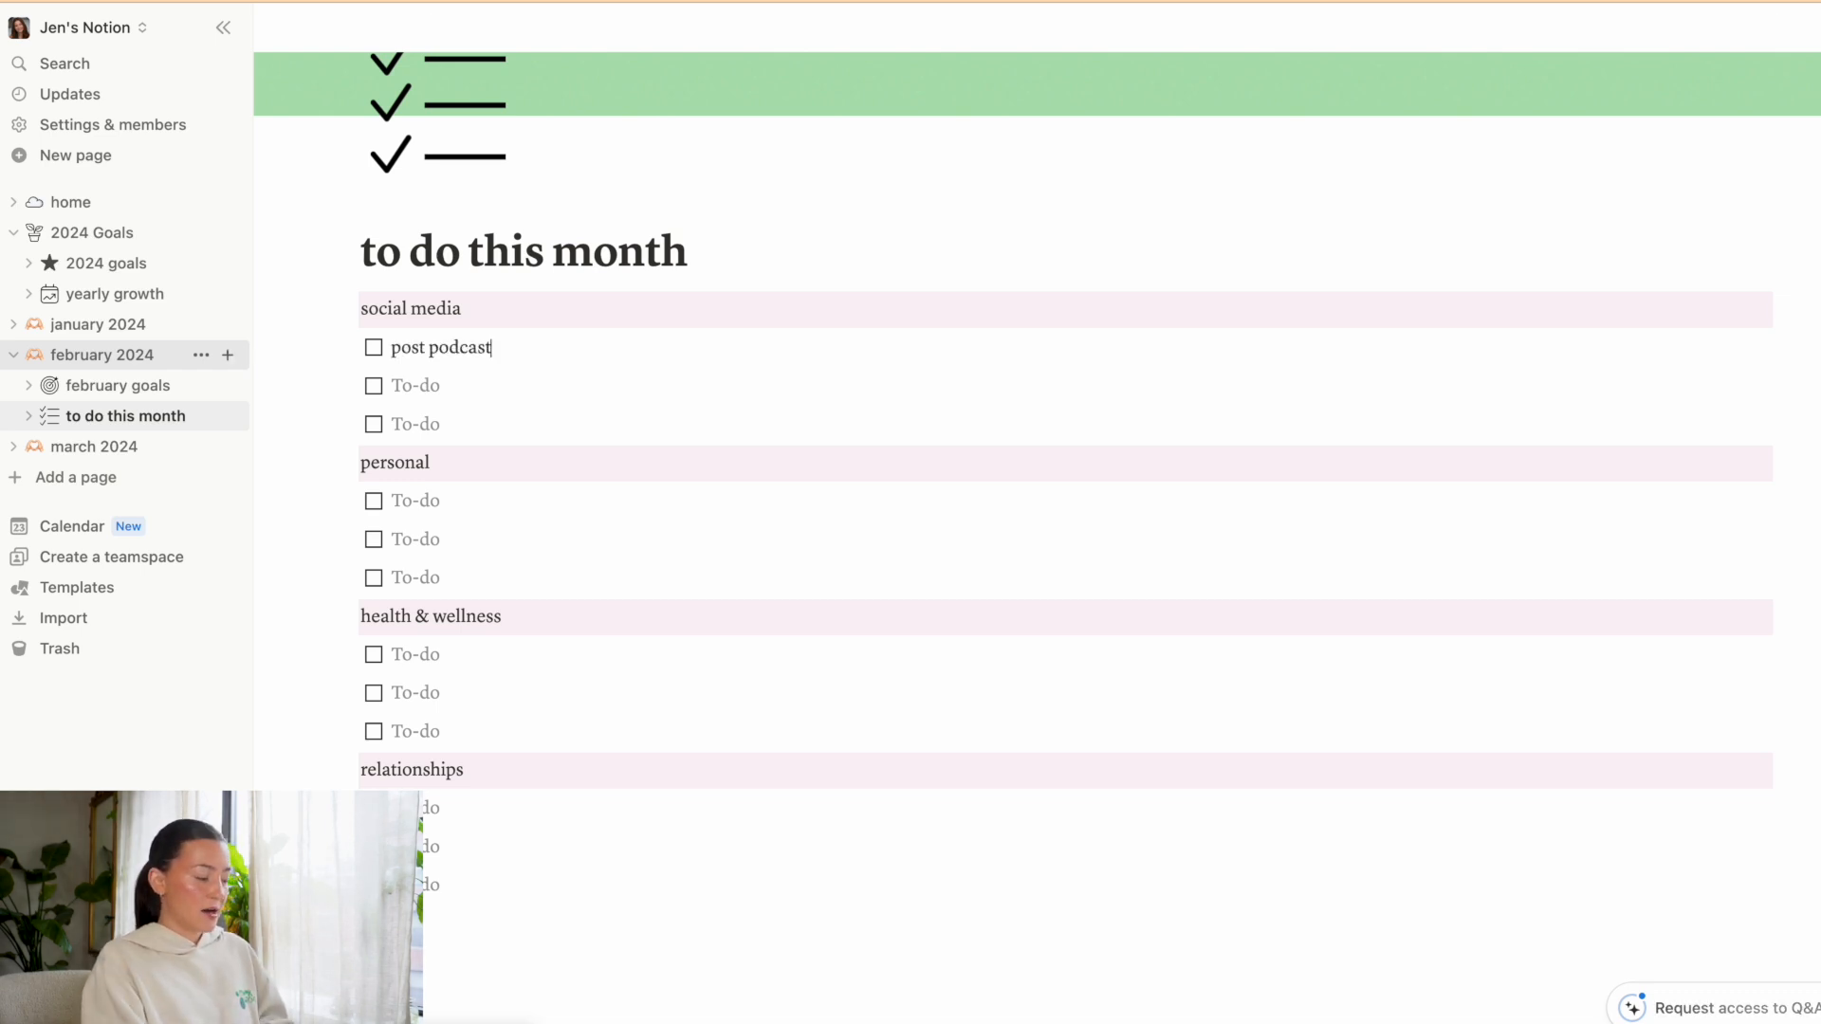
text( clips on reels & )
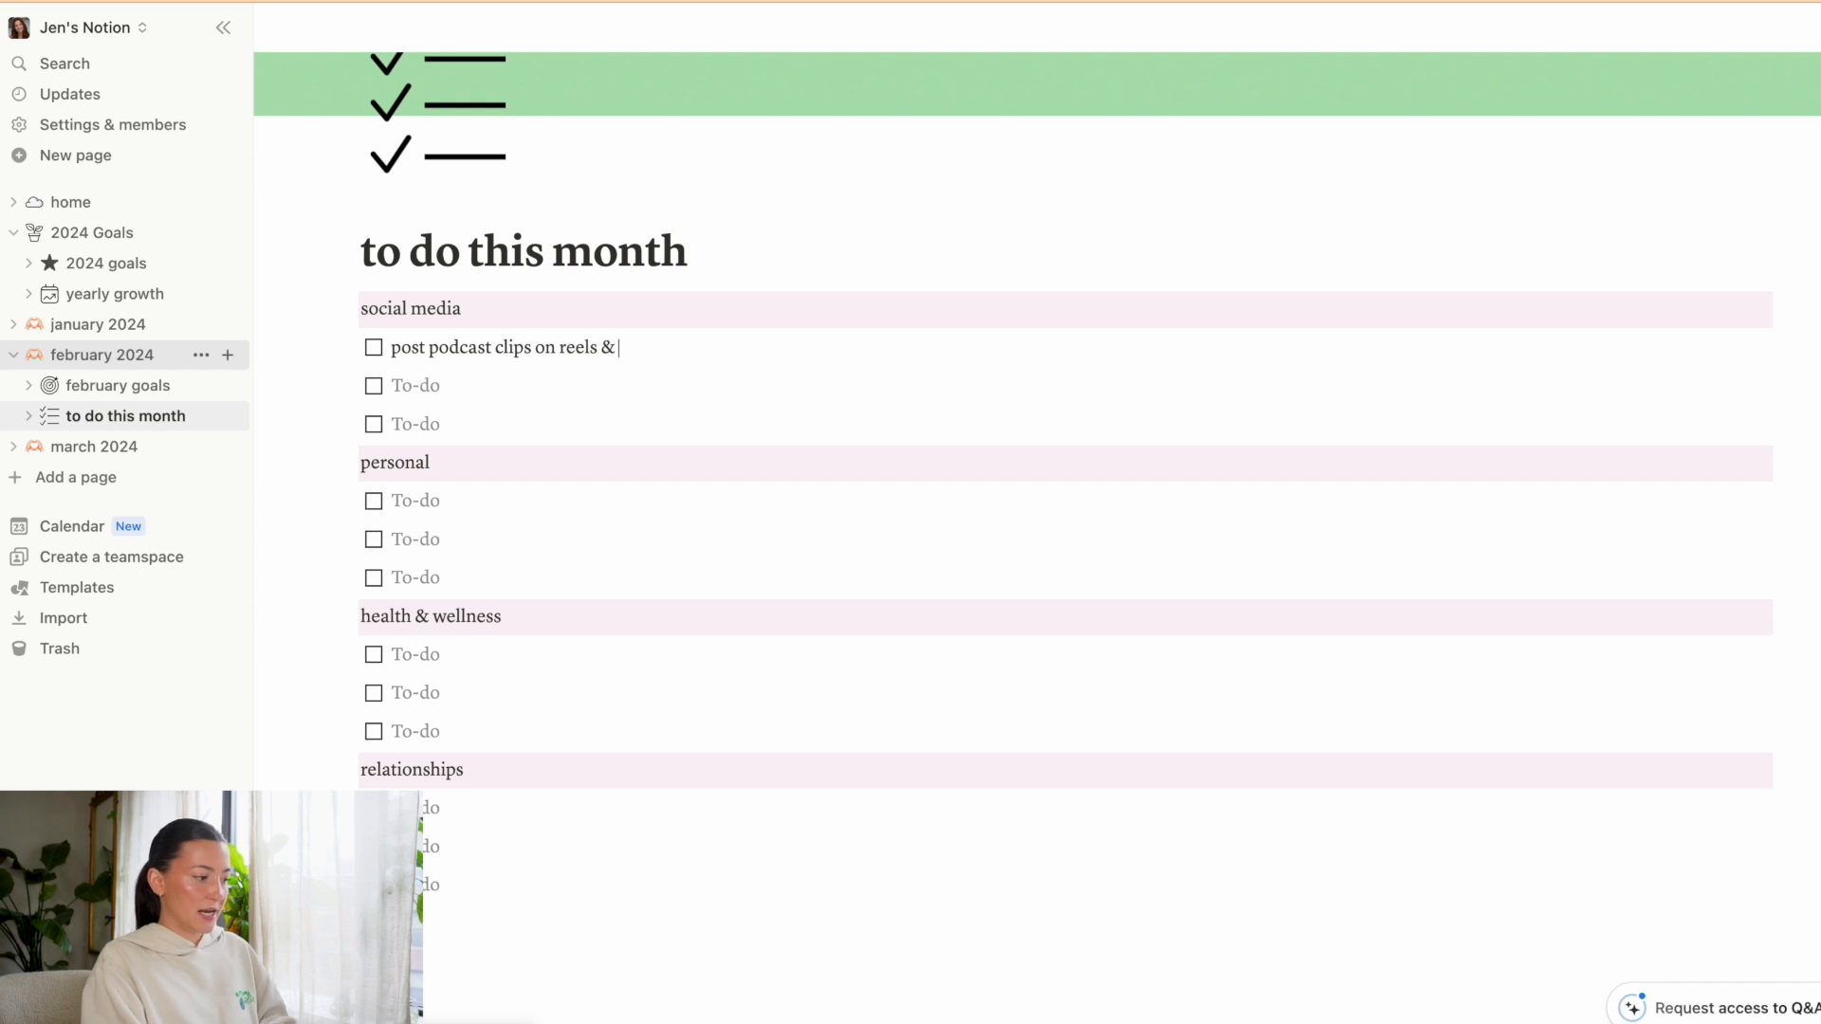
text(IG multiple times a week)
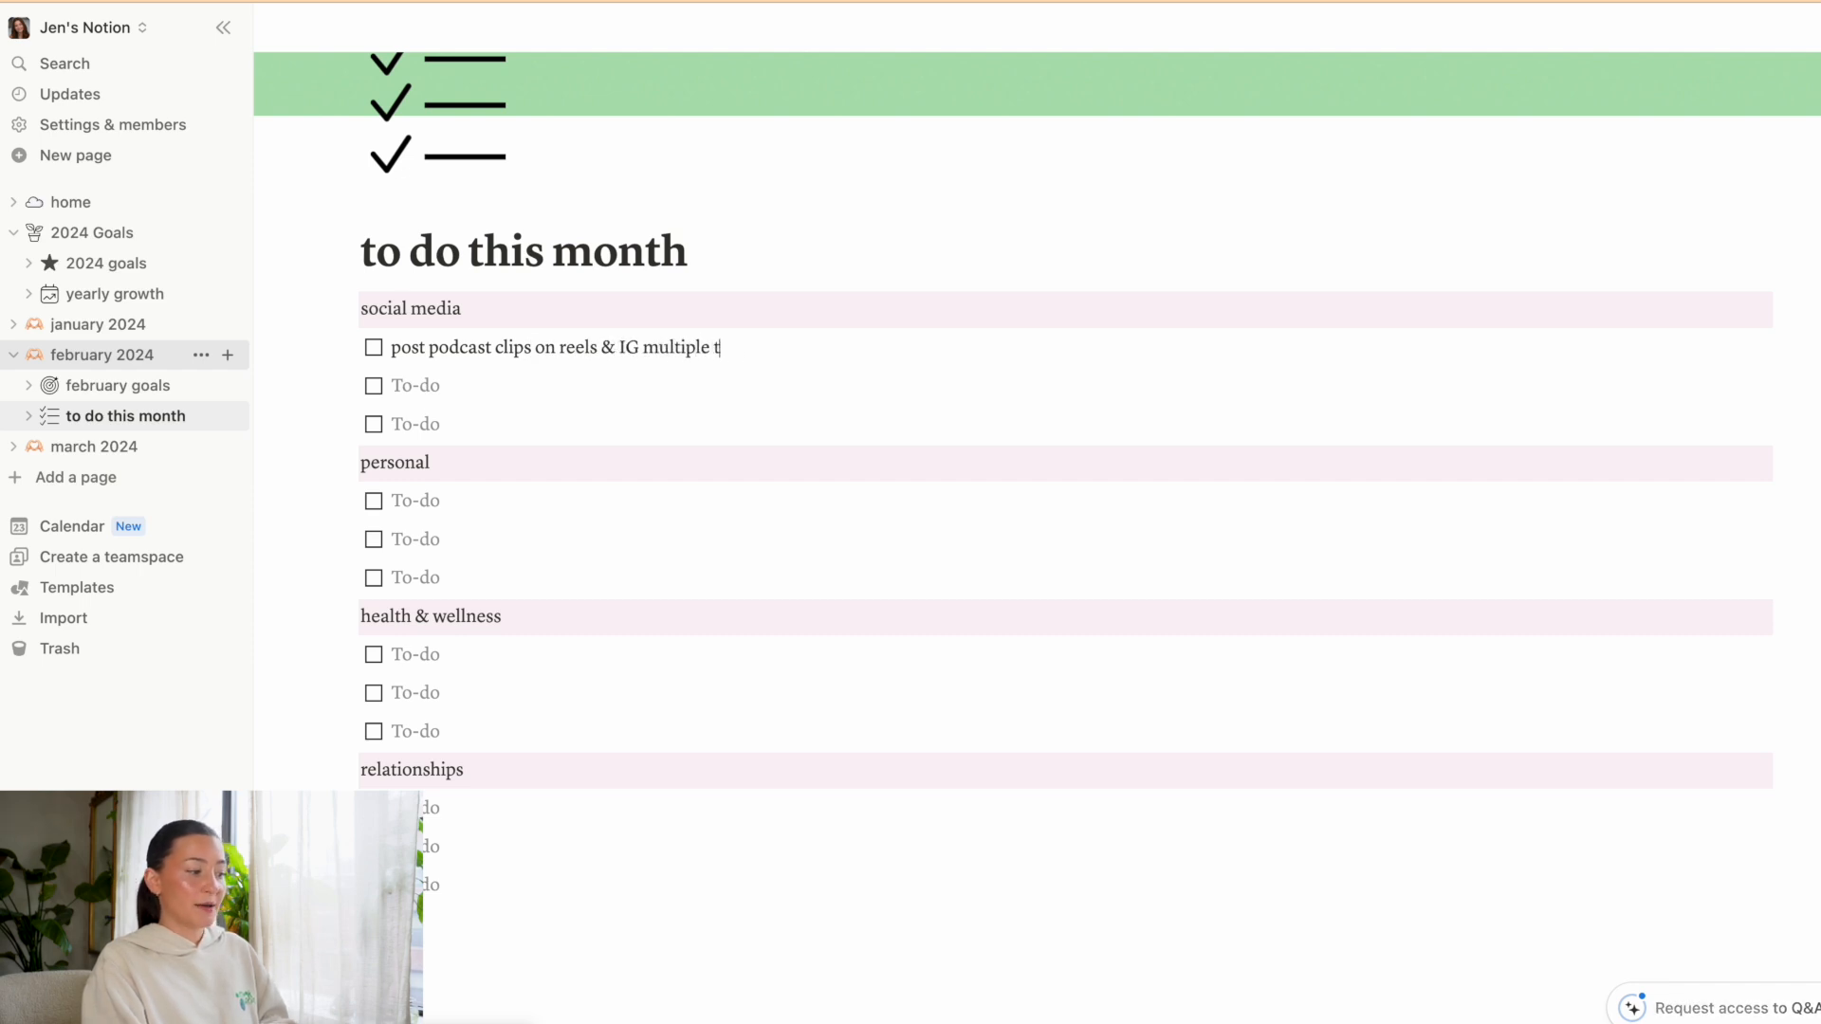
Enter "upload 1-2x a week" as the second social media to-do.
click(440, 387)
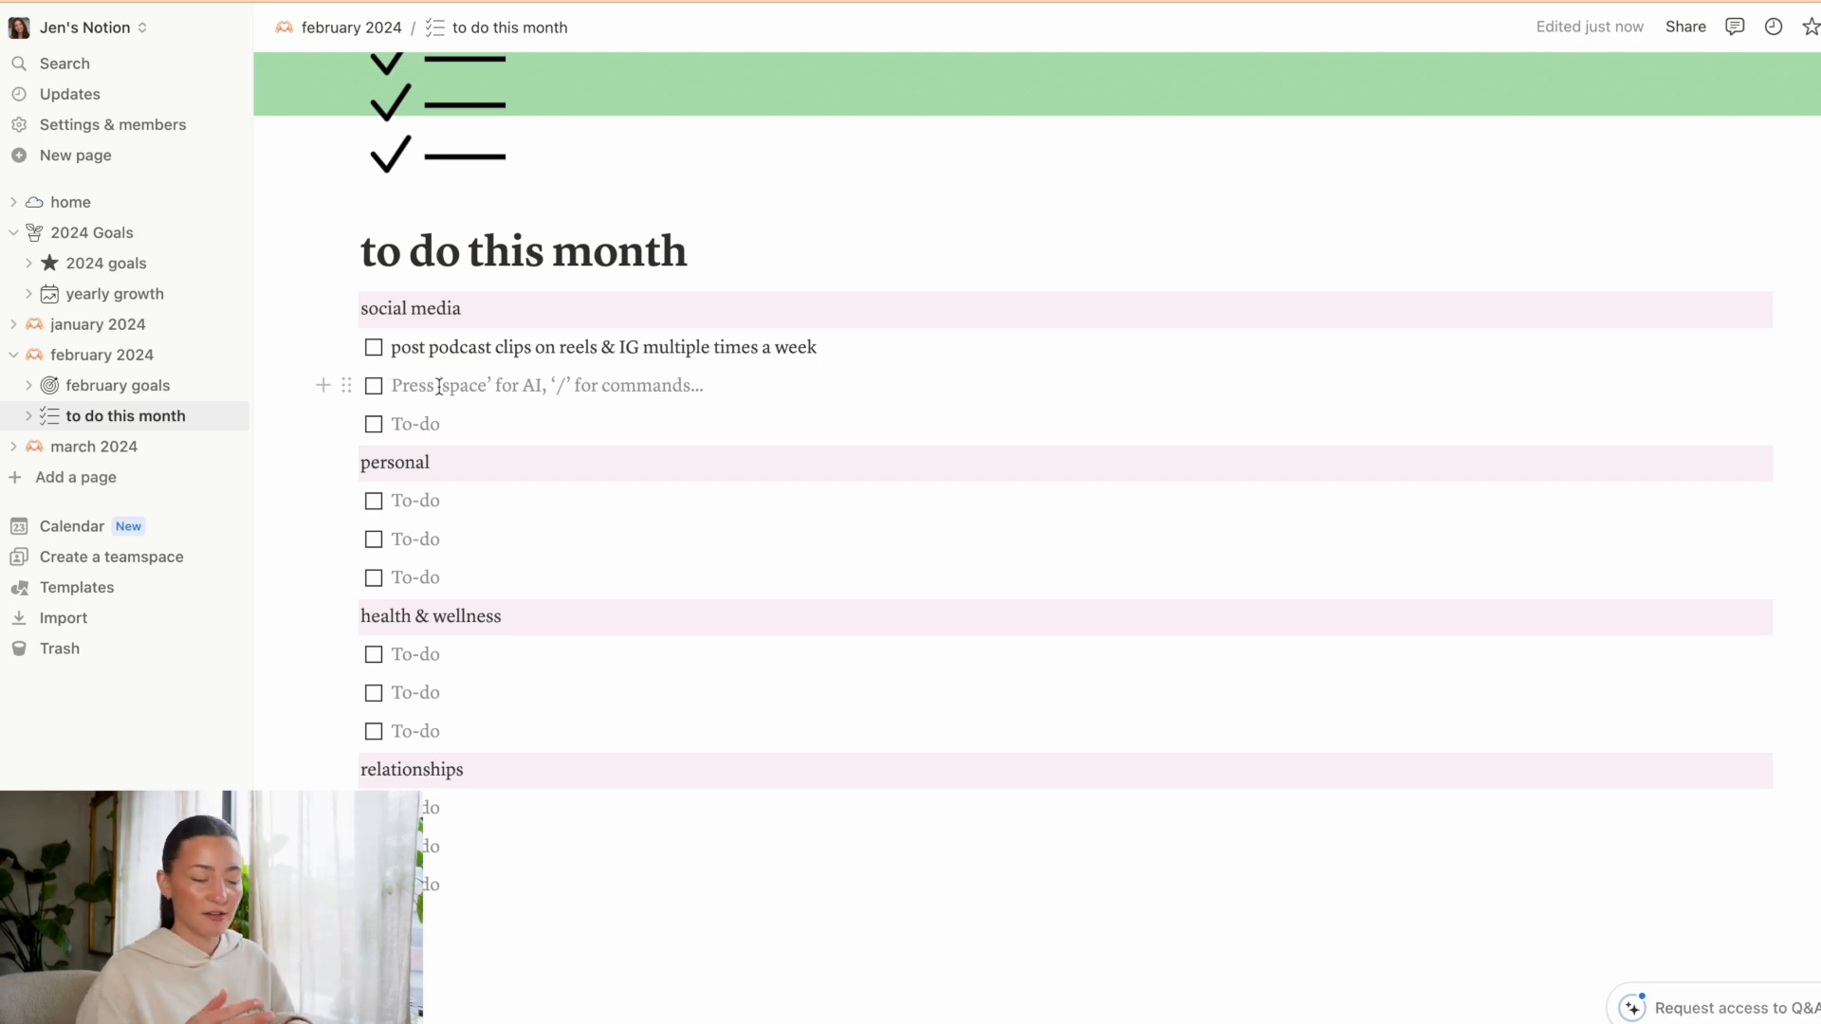
text(upload 1)
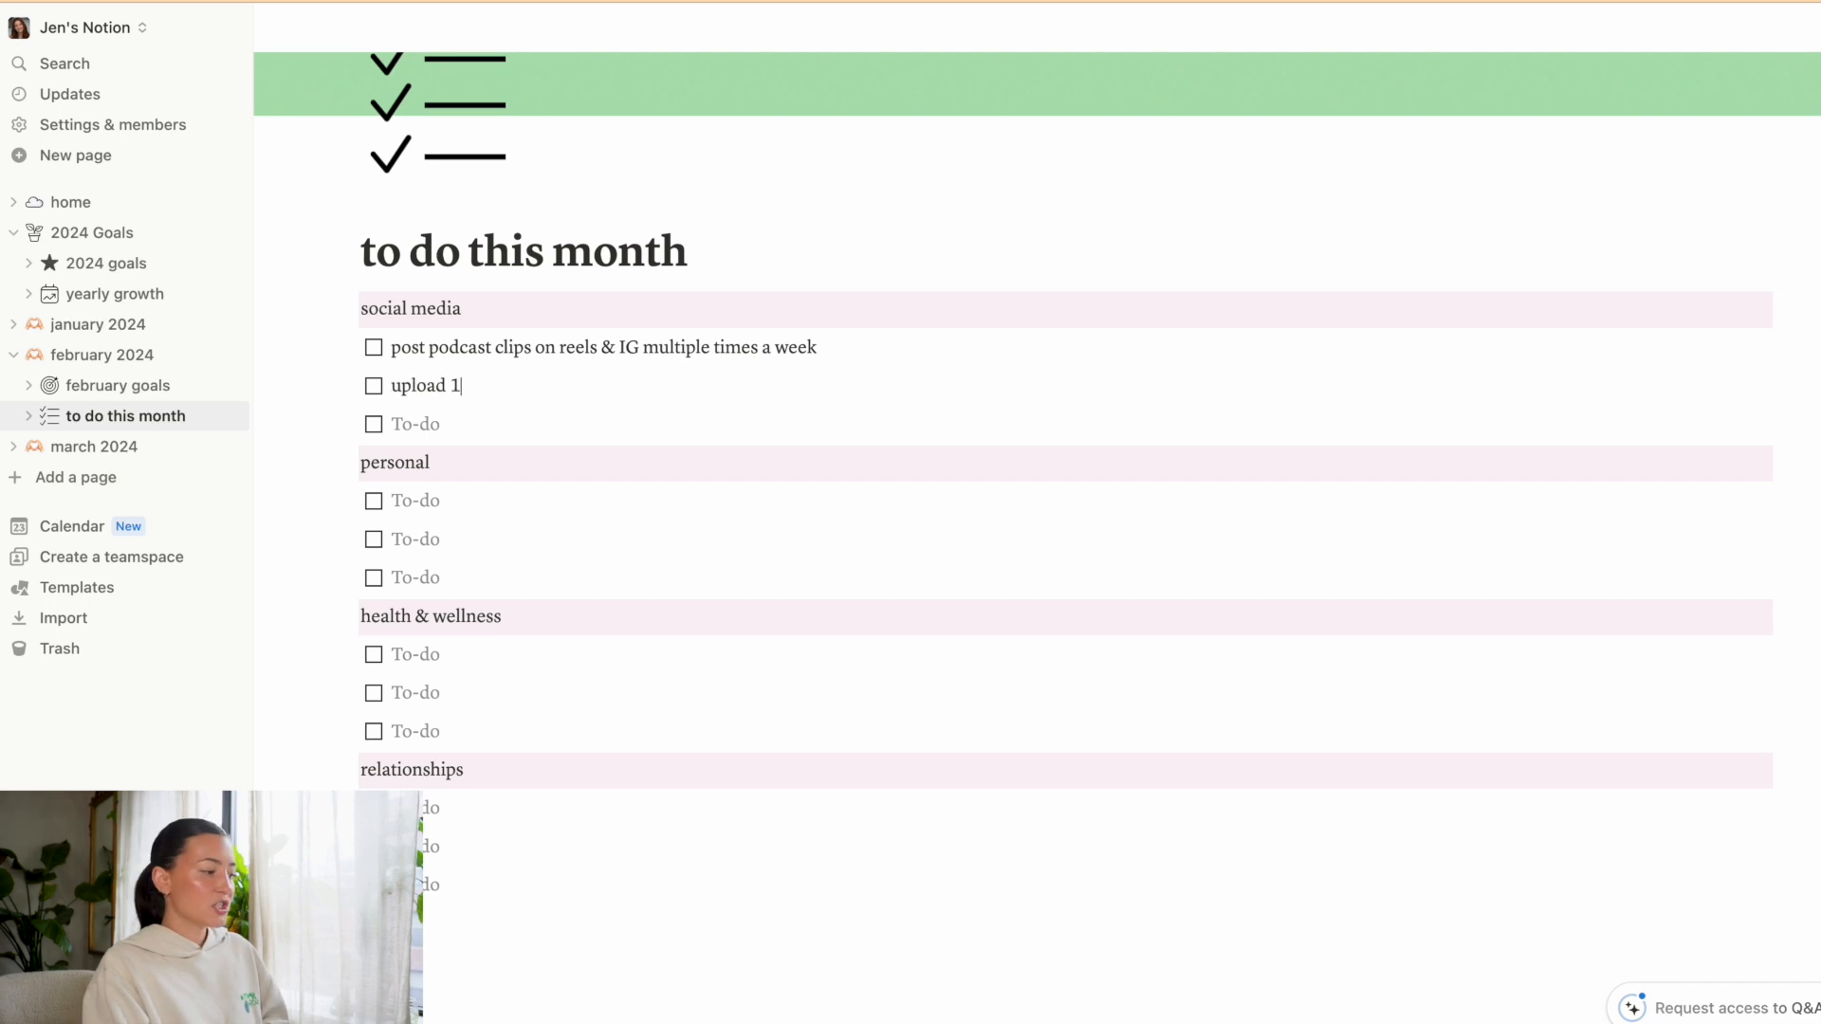
text(-2x a week)
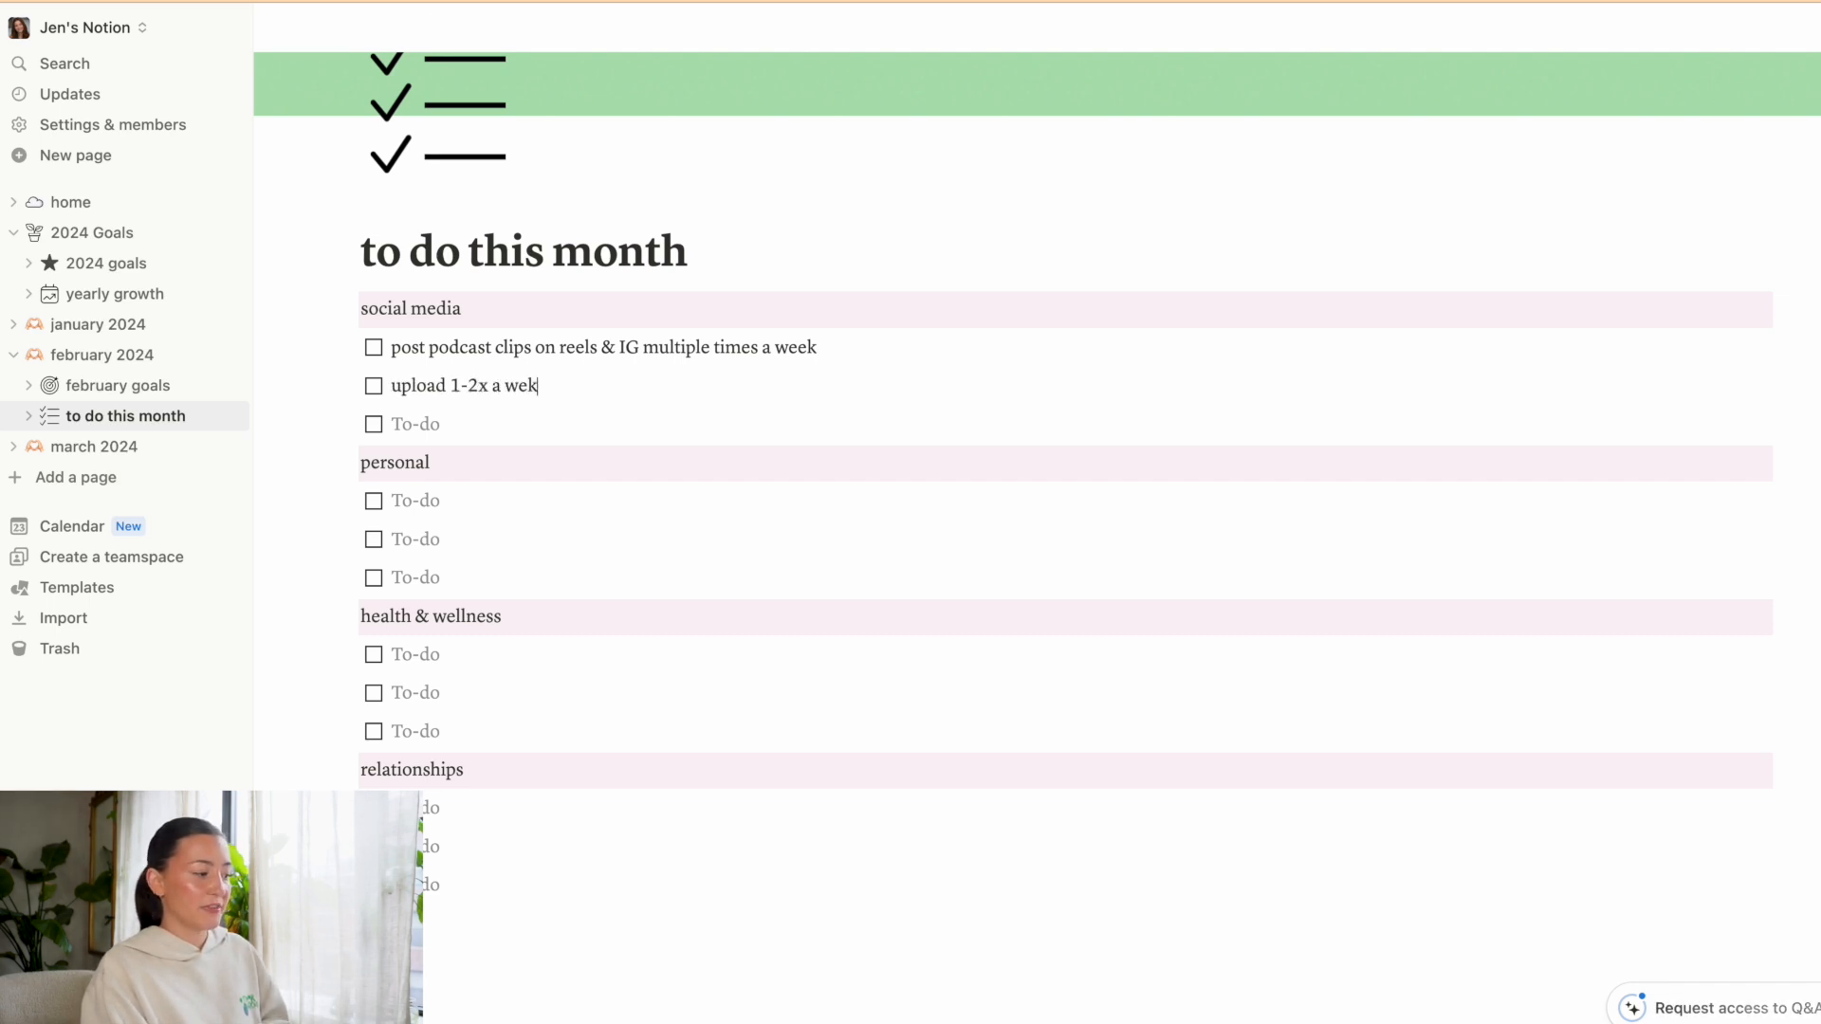
click(441, 427)
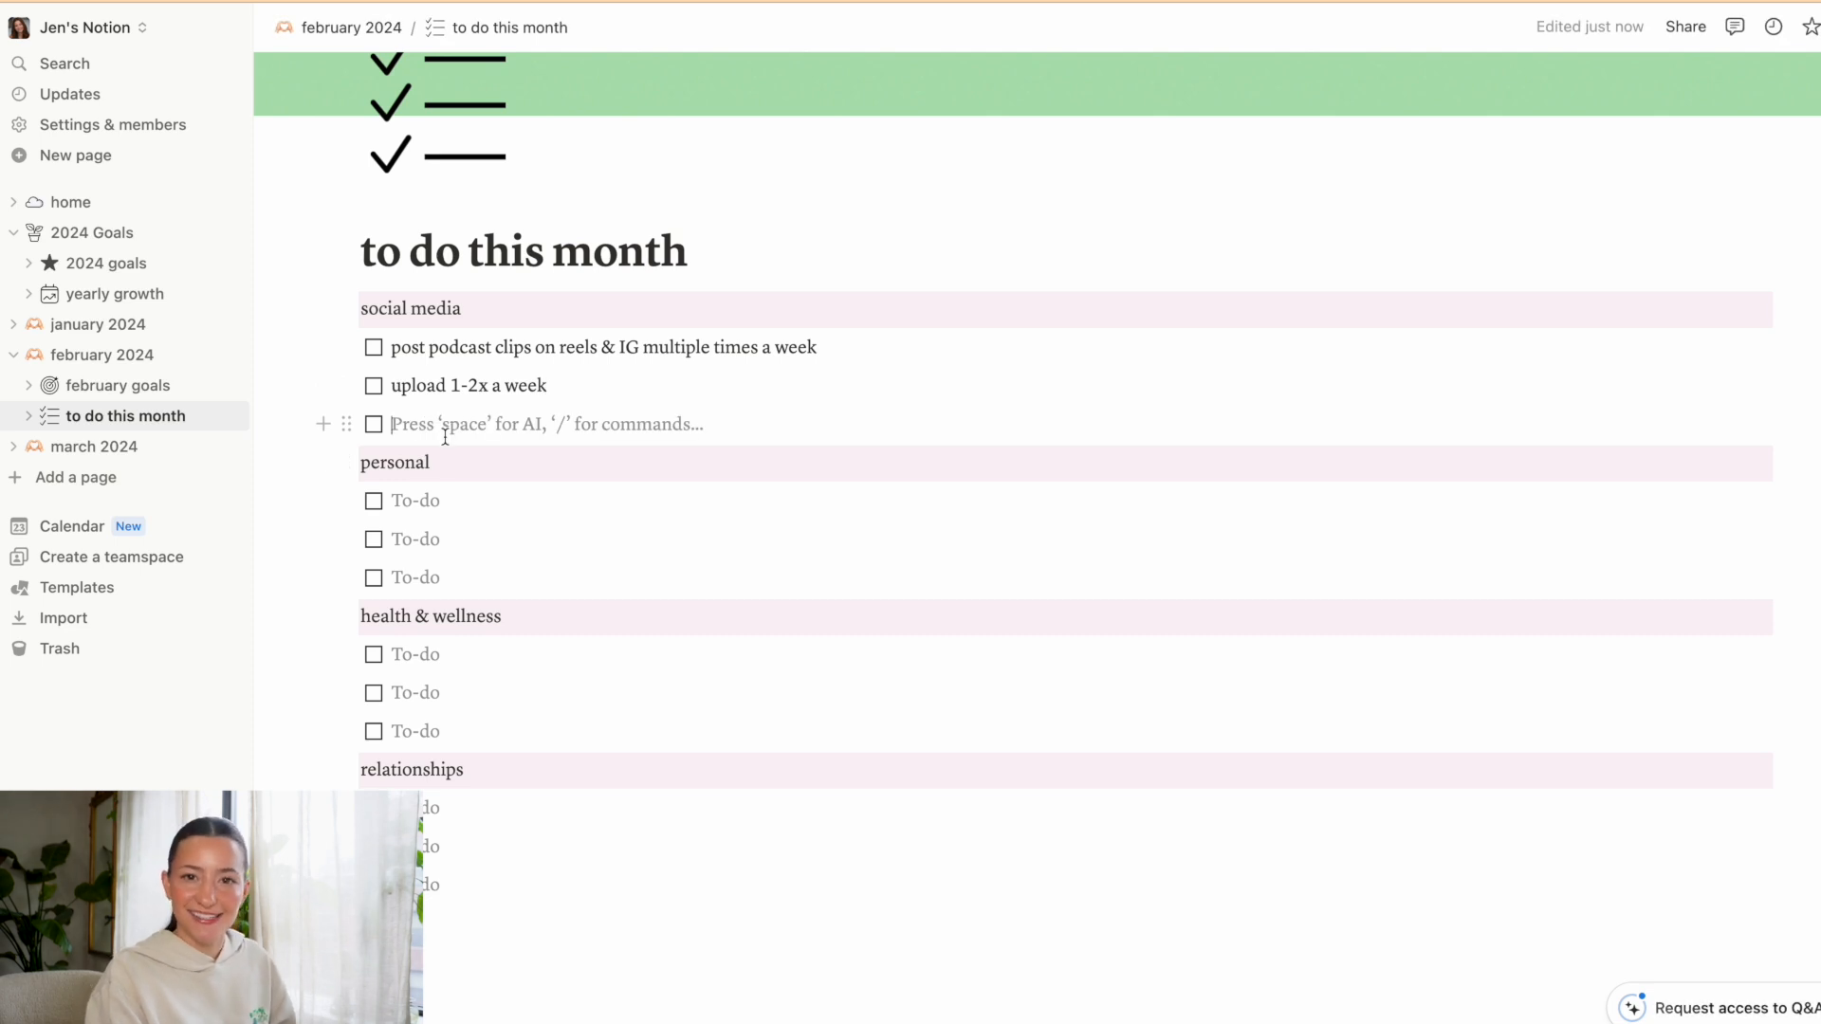
scroll(445, 436, down, 2)
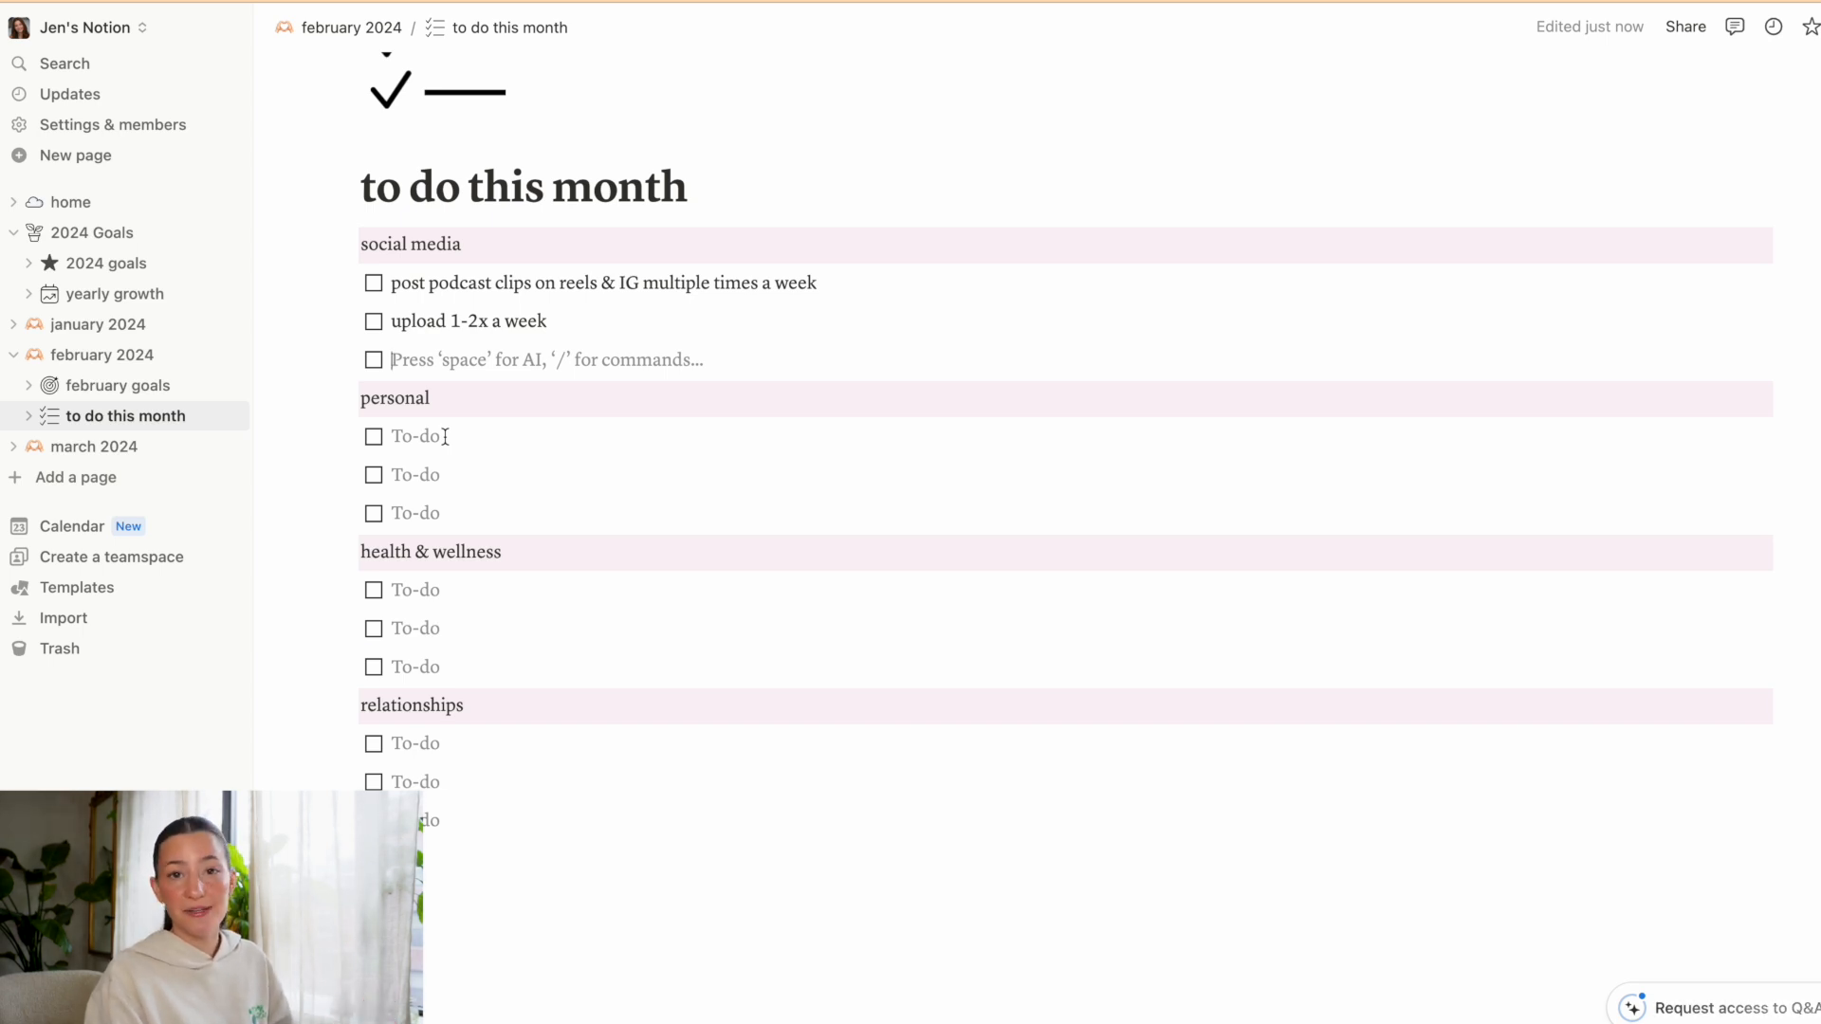
Enter "set up meeting of parents for wedding budget" as the first personal to-do.
click(445, 437)
scroll(445, 439, down, 2)
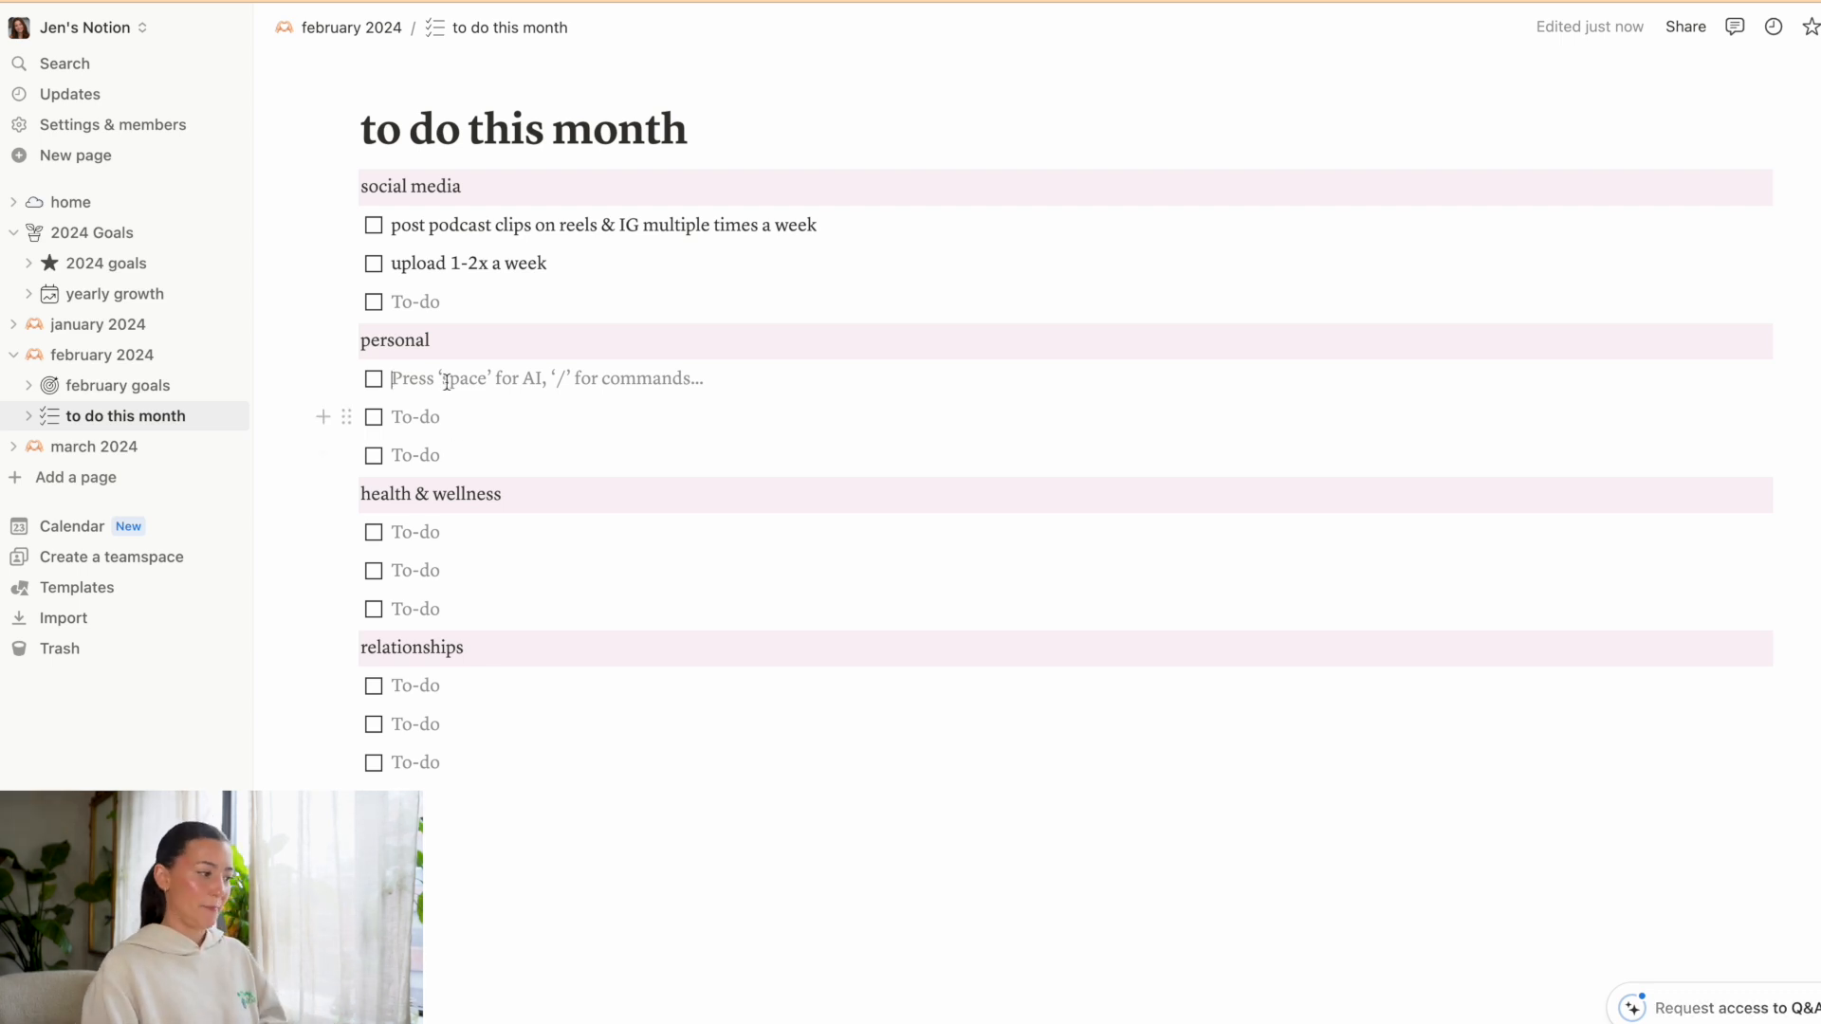
scroll(446, 380, down, 1)
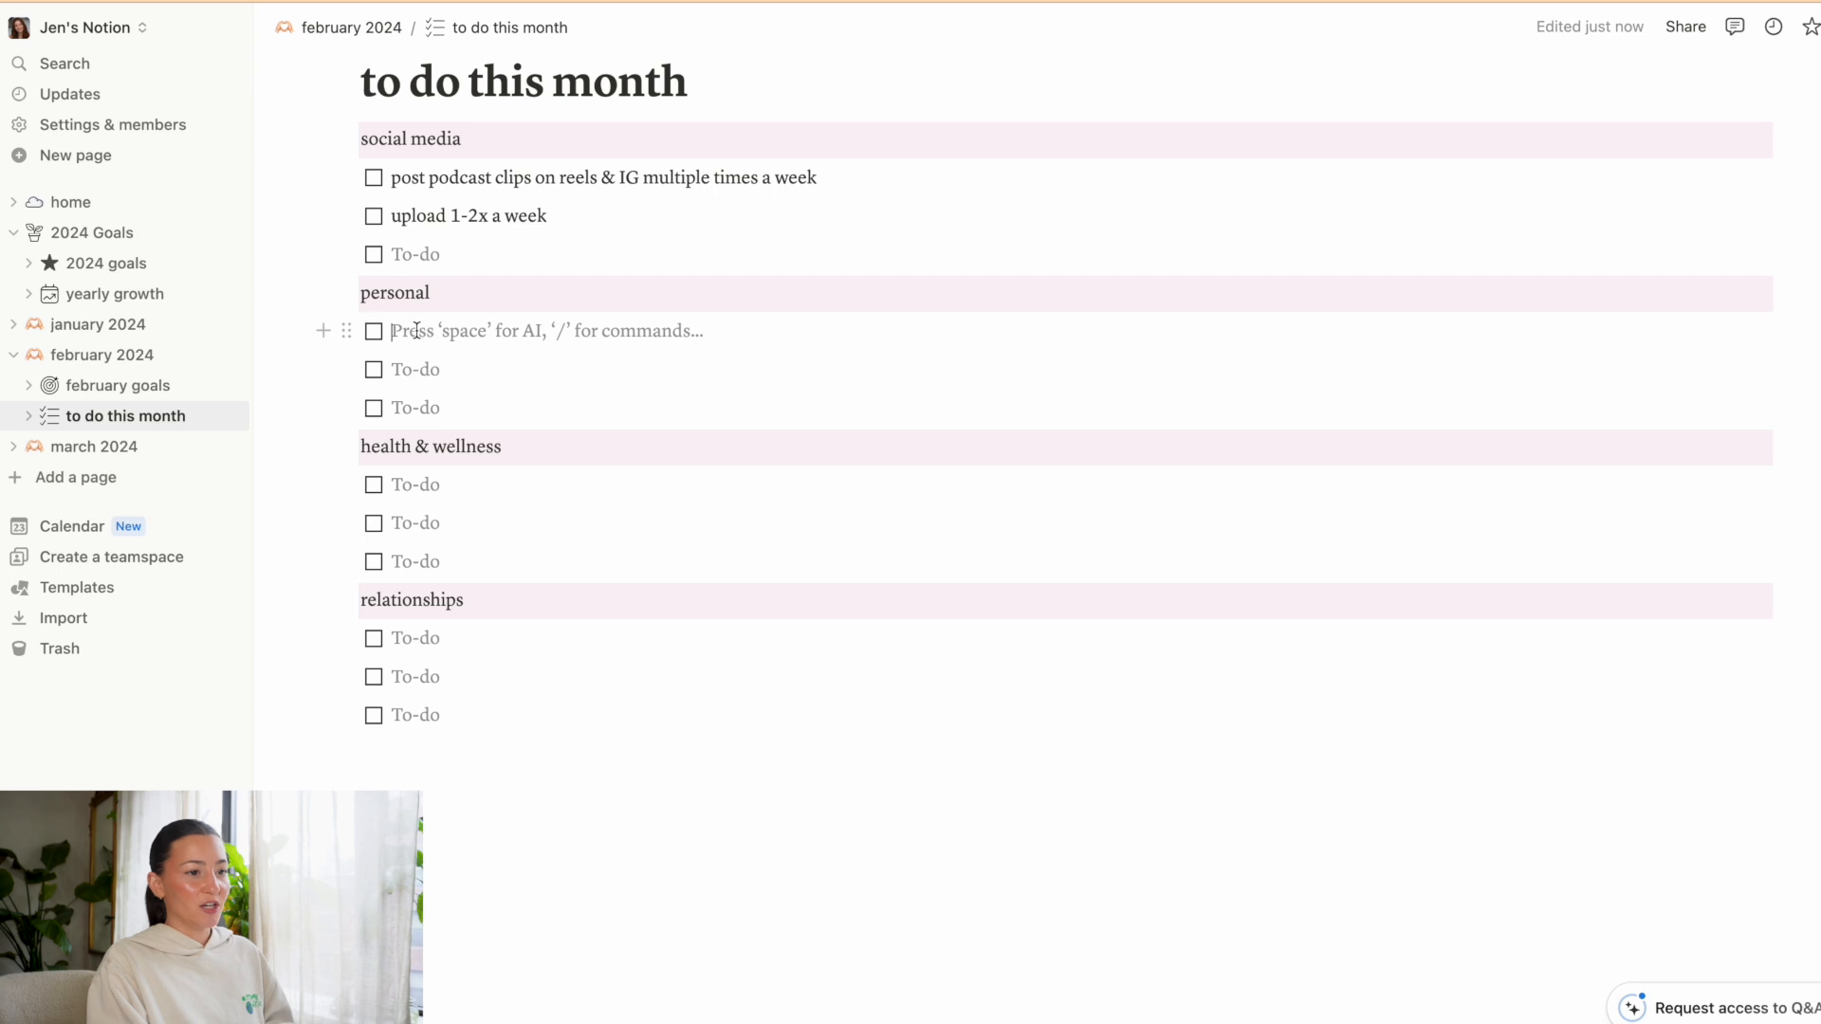
text(set up m)
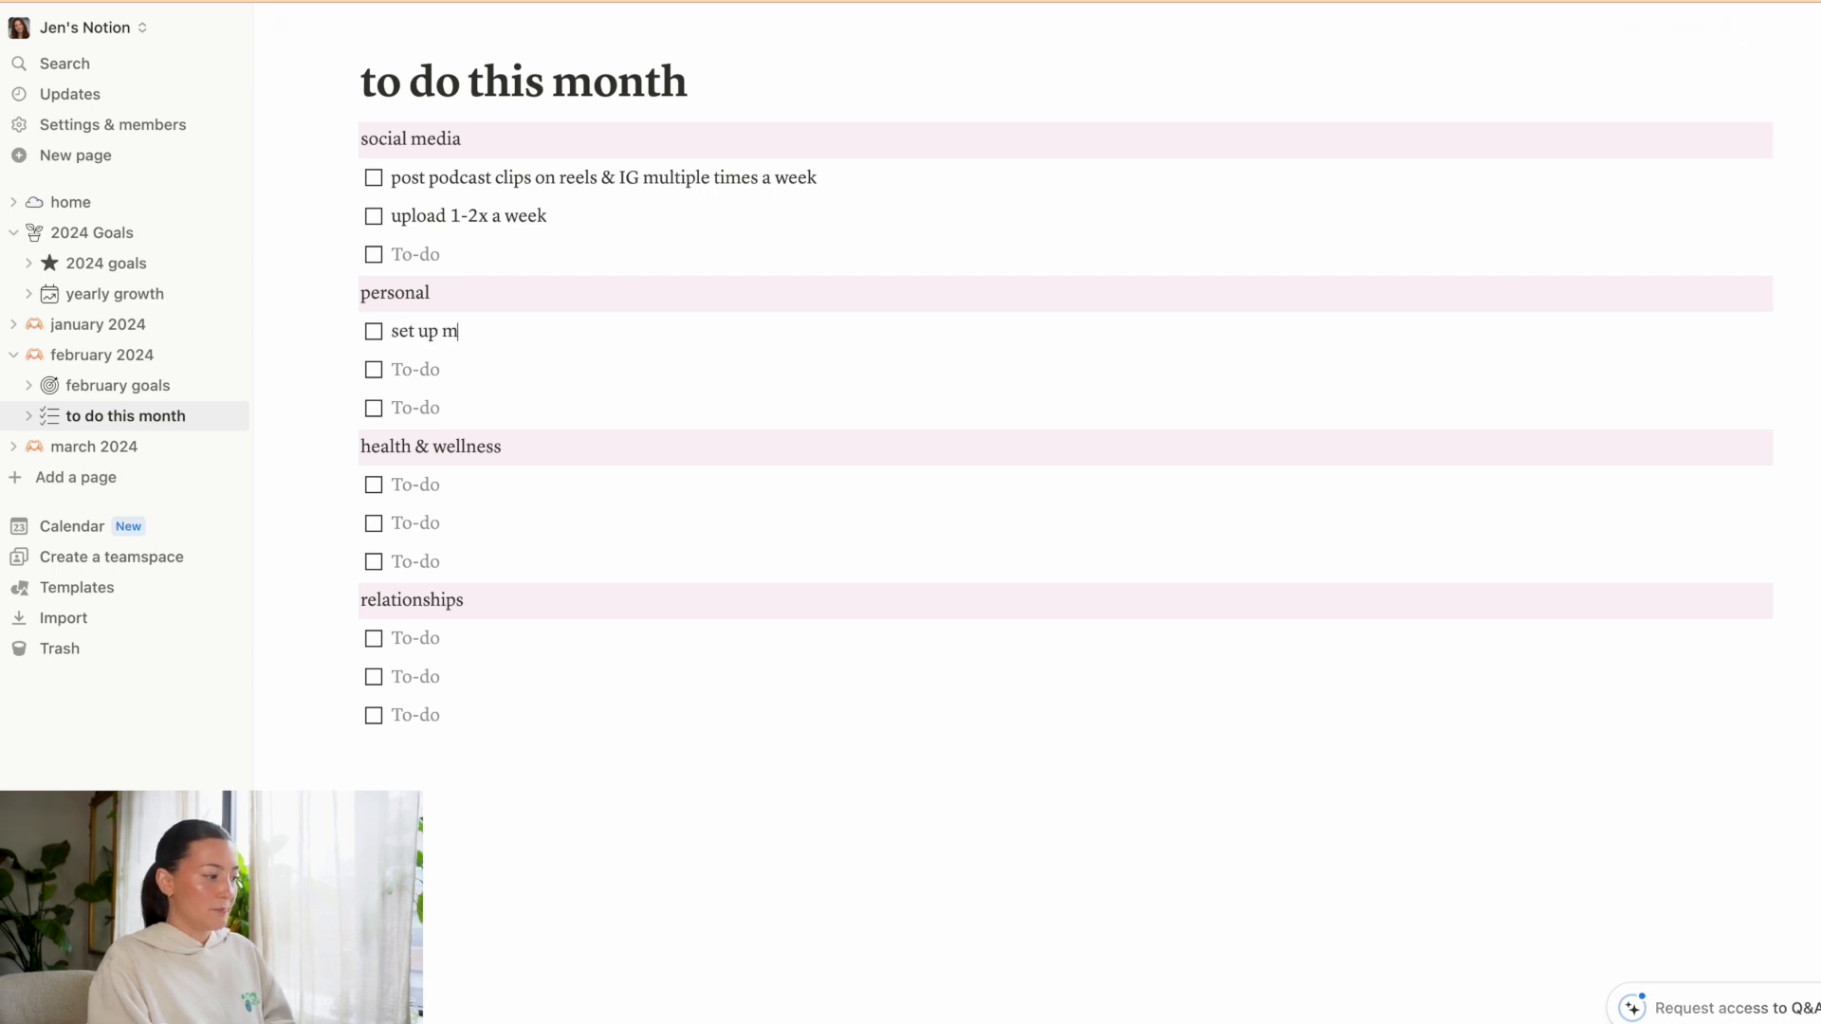
text(eeting of parents)
click(427, 370)
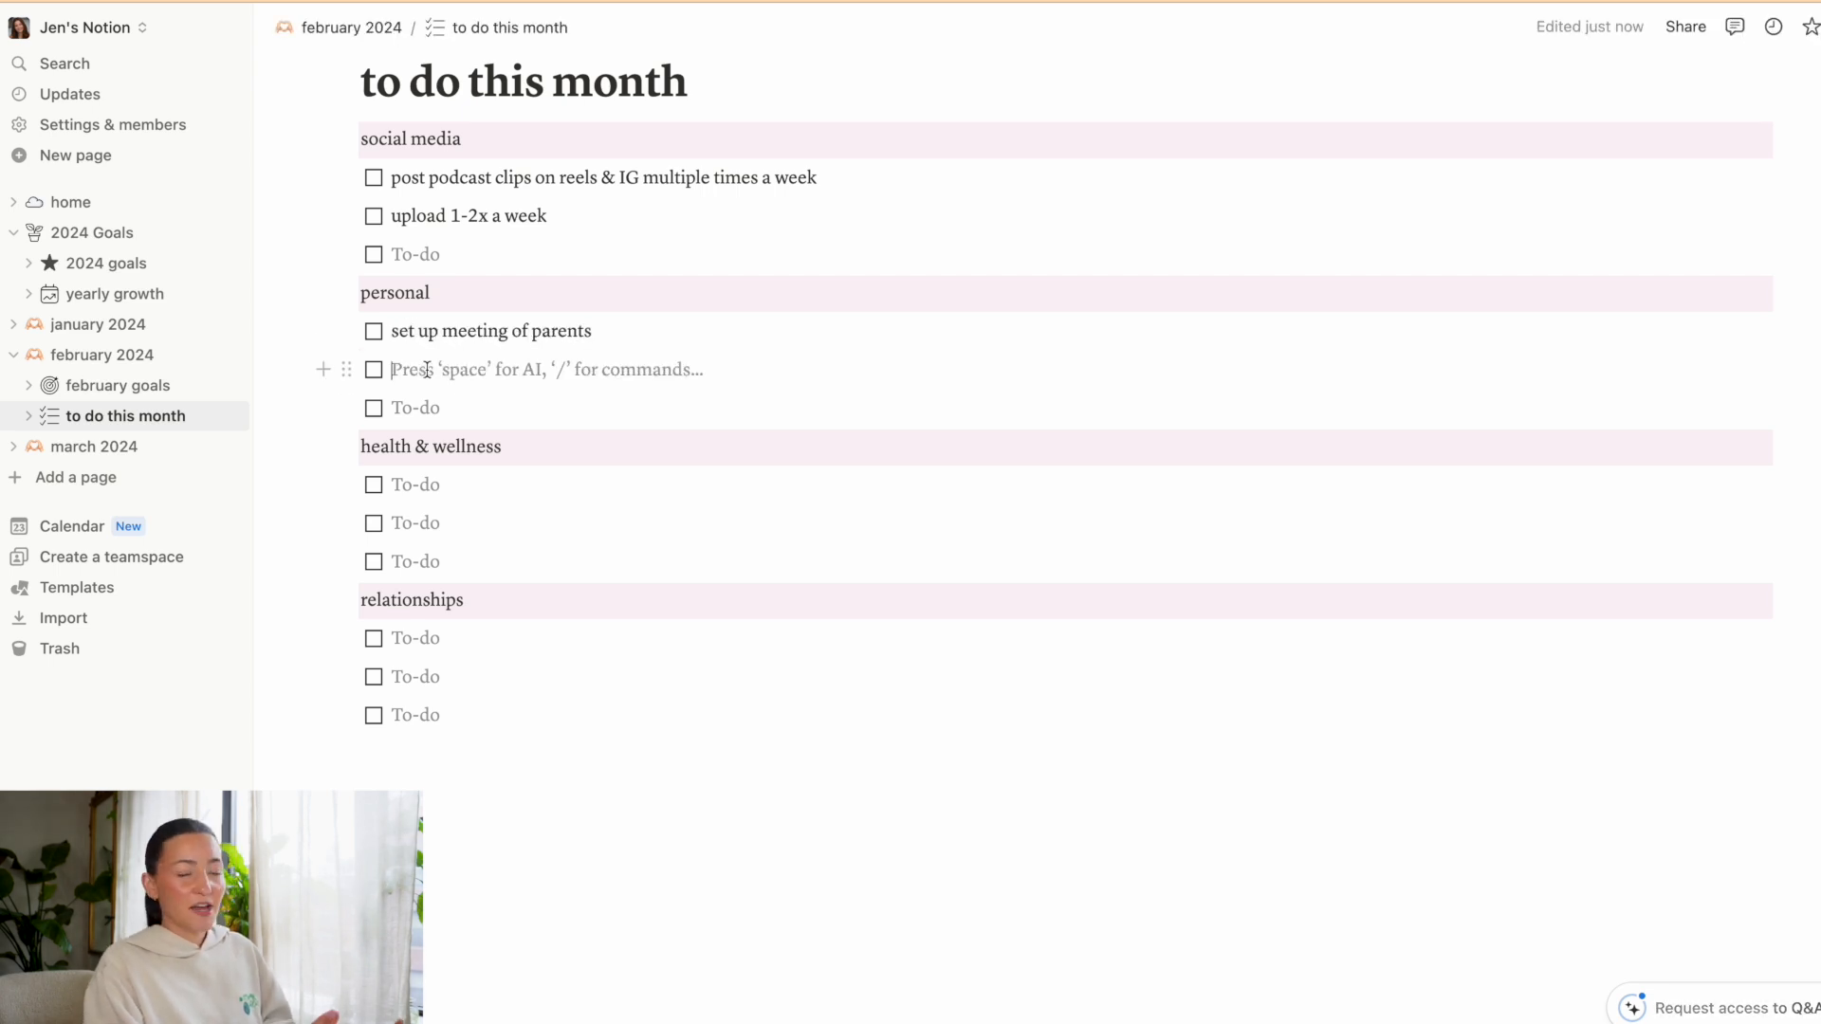
click(626, 336)
text(for weddin)
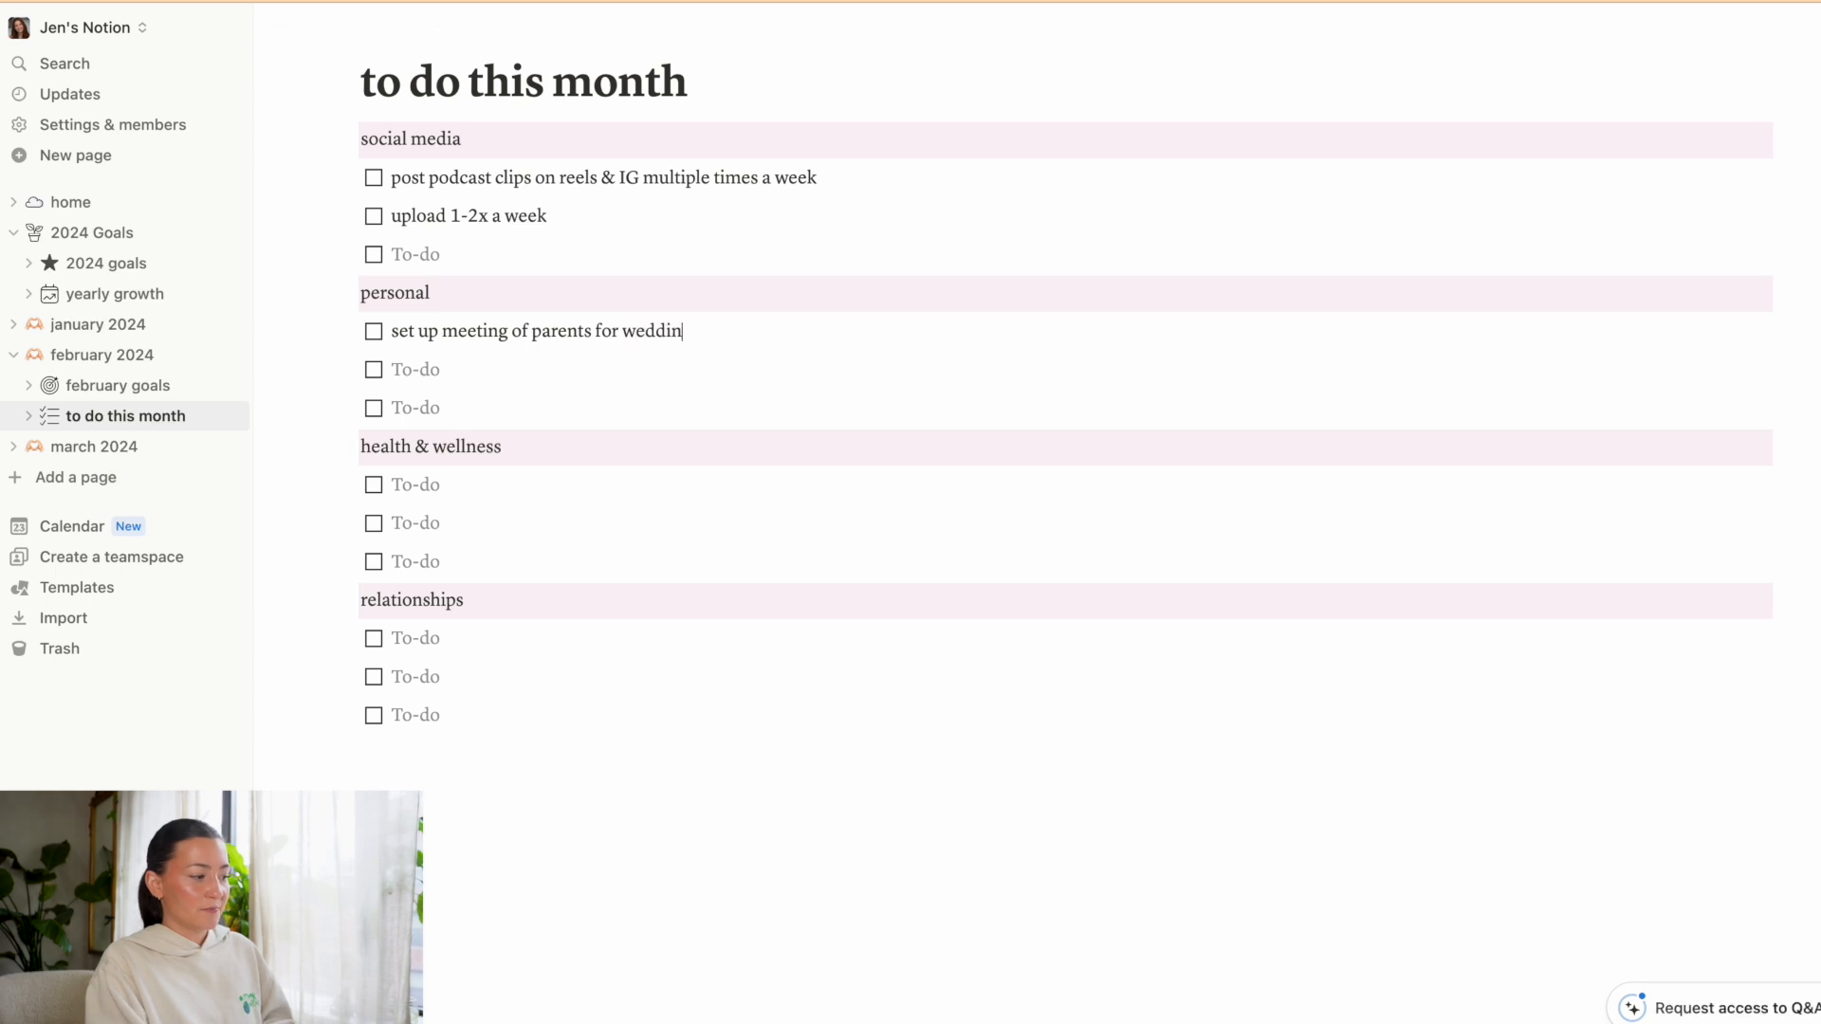
text(g budget)
Enter "take advantage of relaxing & quality time in tulum" as the second personal to-do.
click(595, 363)
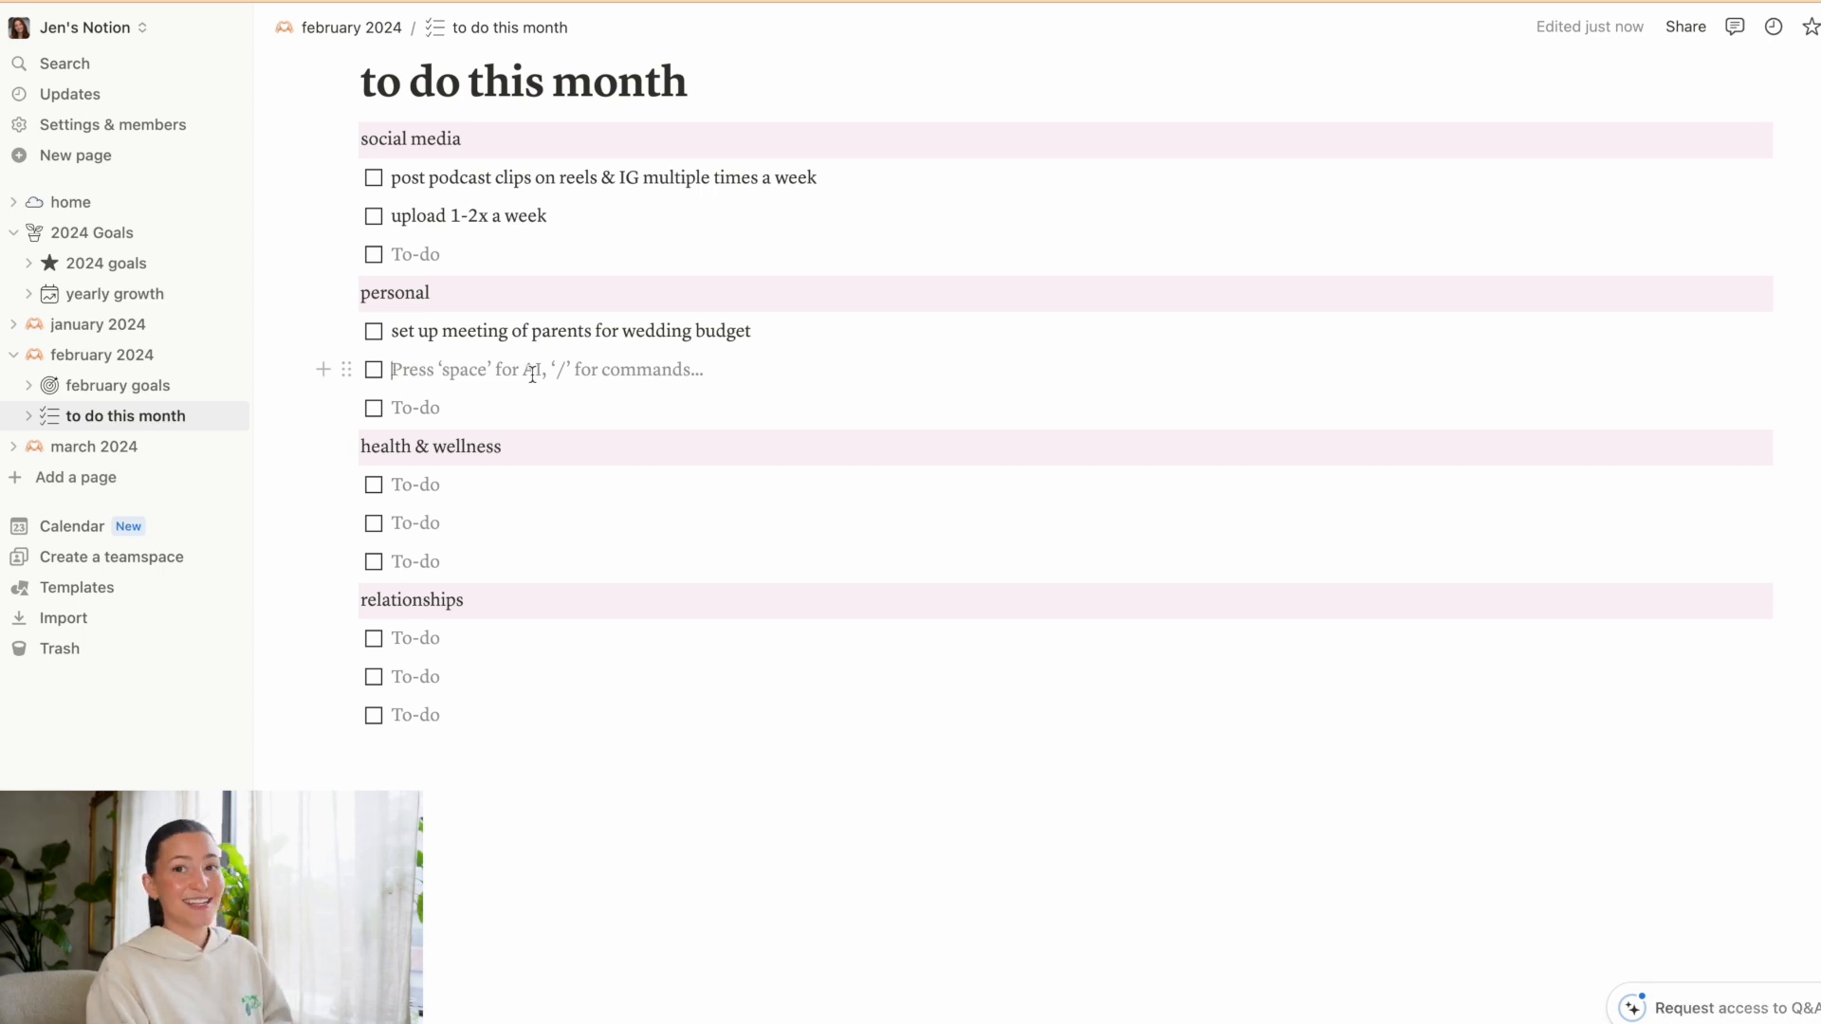
text(take advantage of relaxing & quality time in tulum)
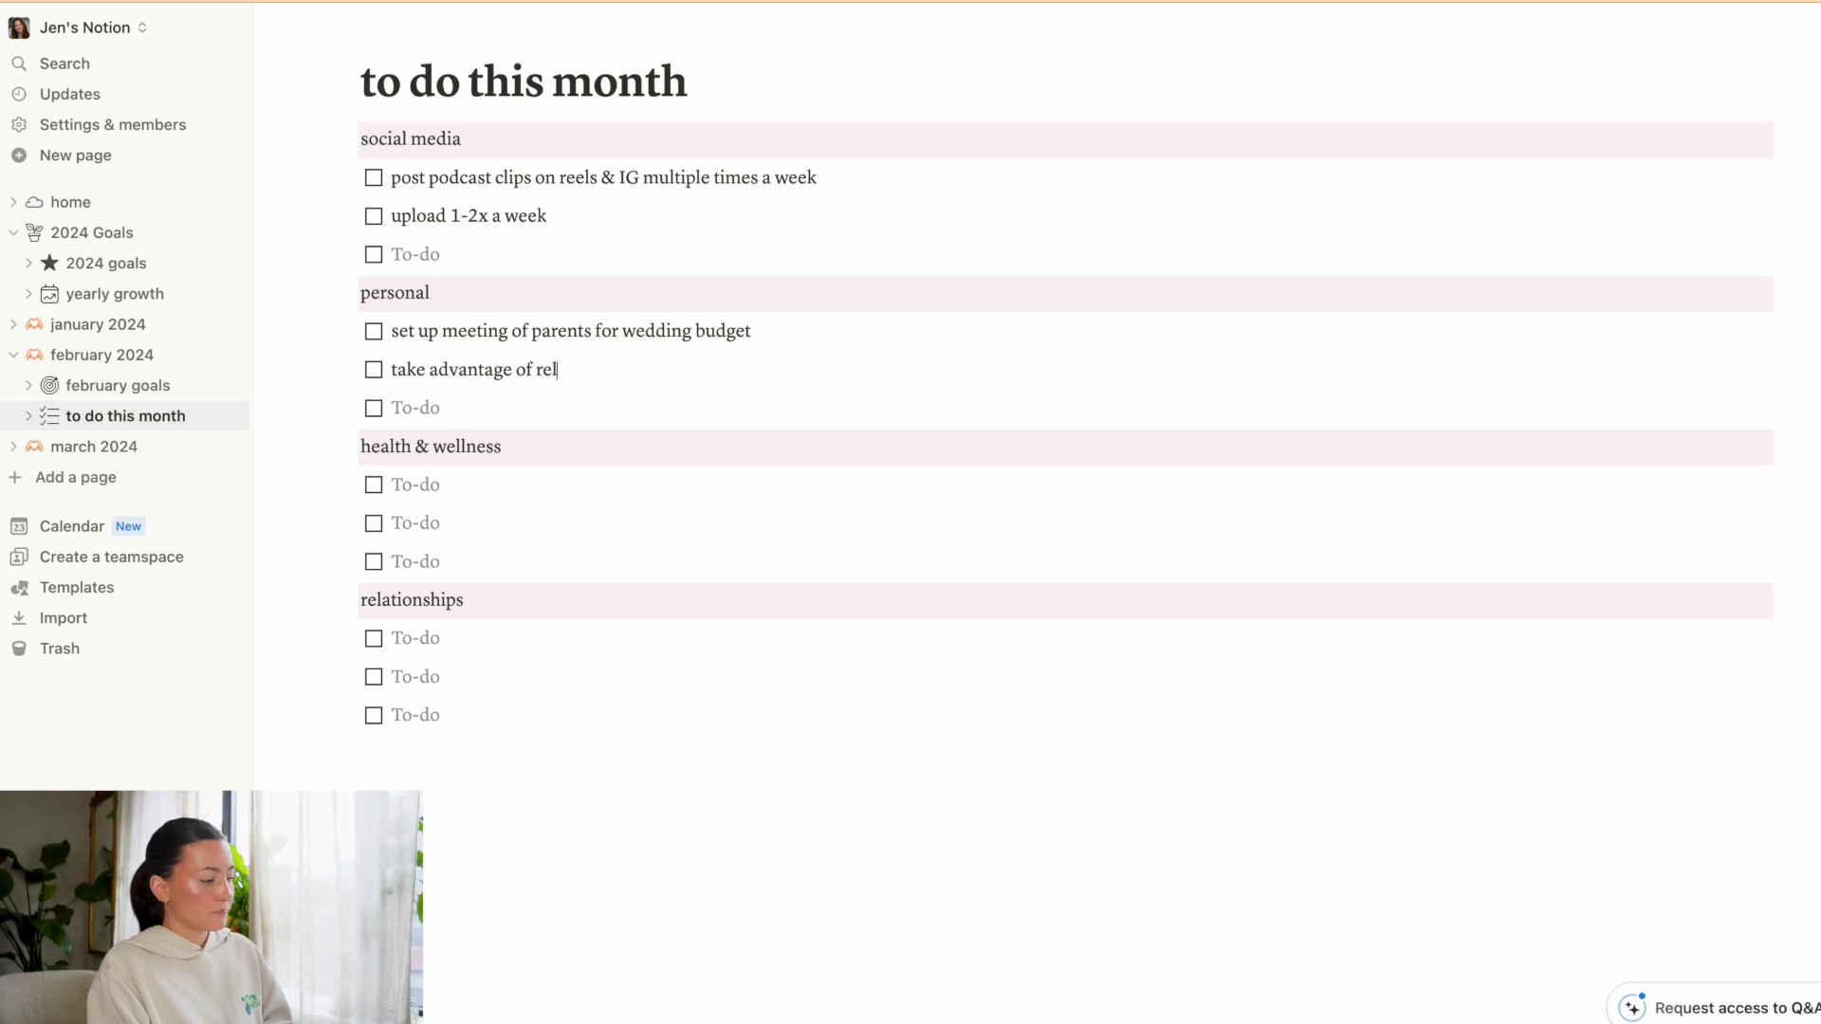
key(Return)
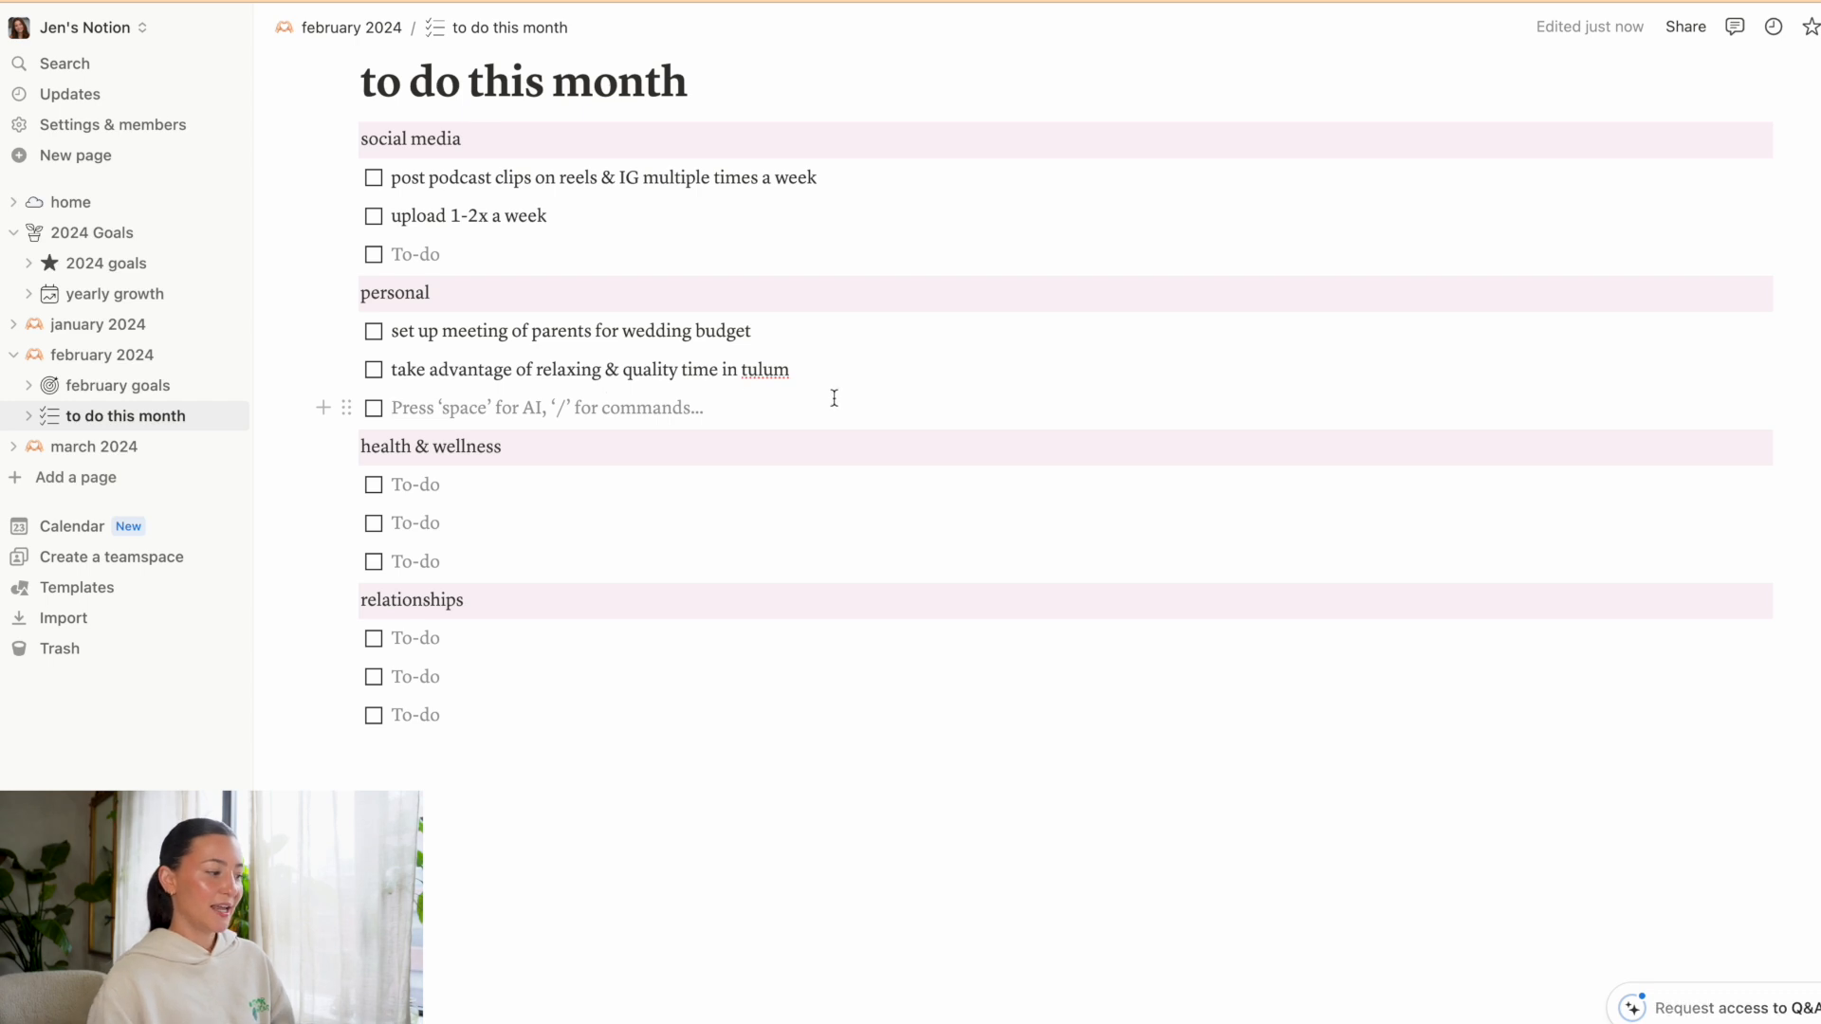
Fill the third social media to-do with "make some fun tiktok content in tulum!".
click(505, 256)
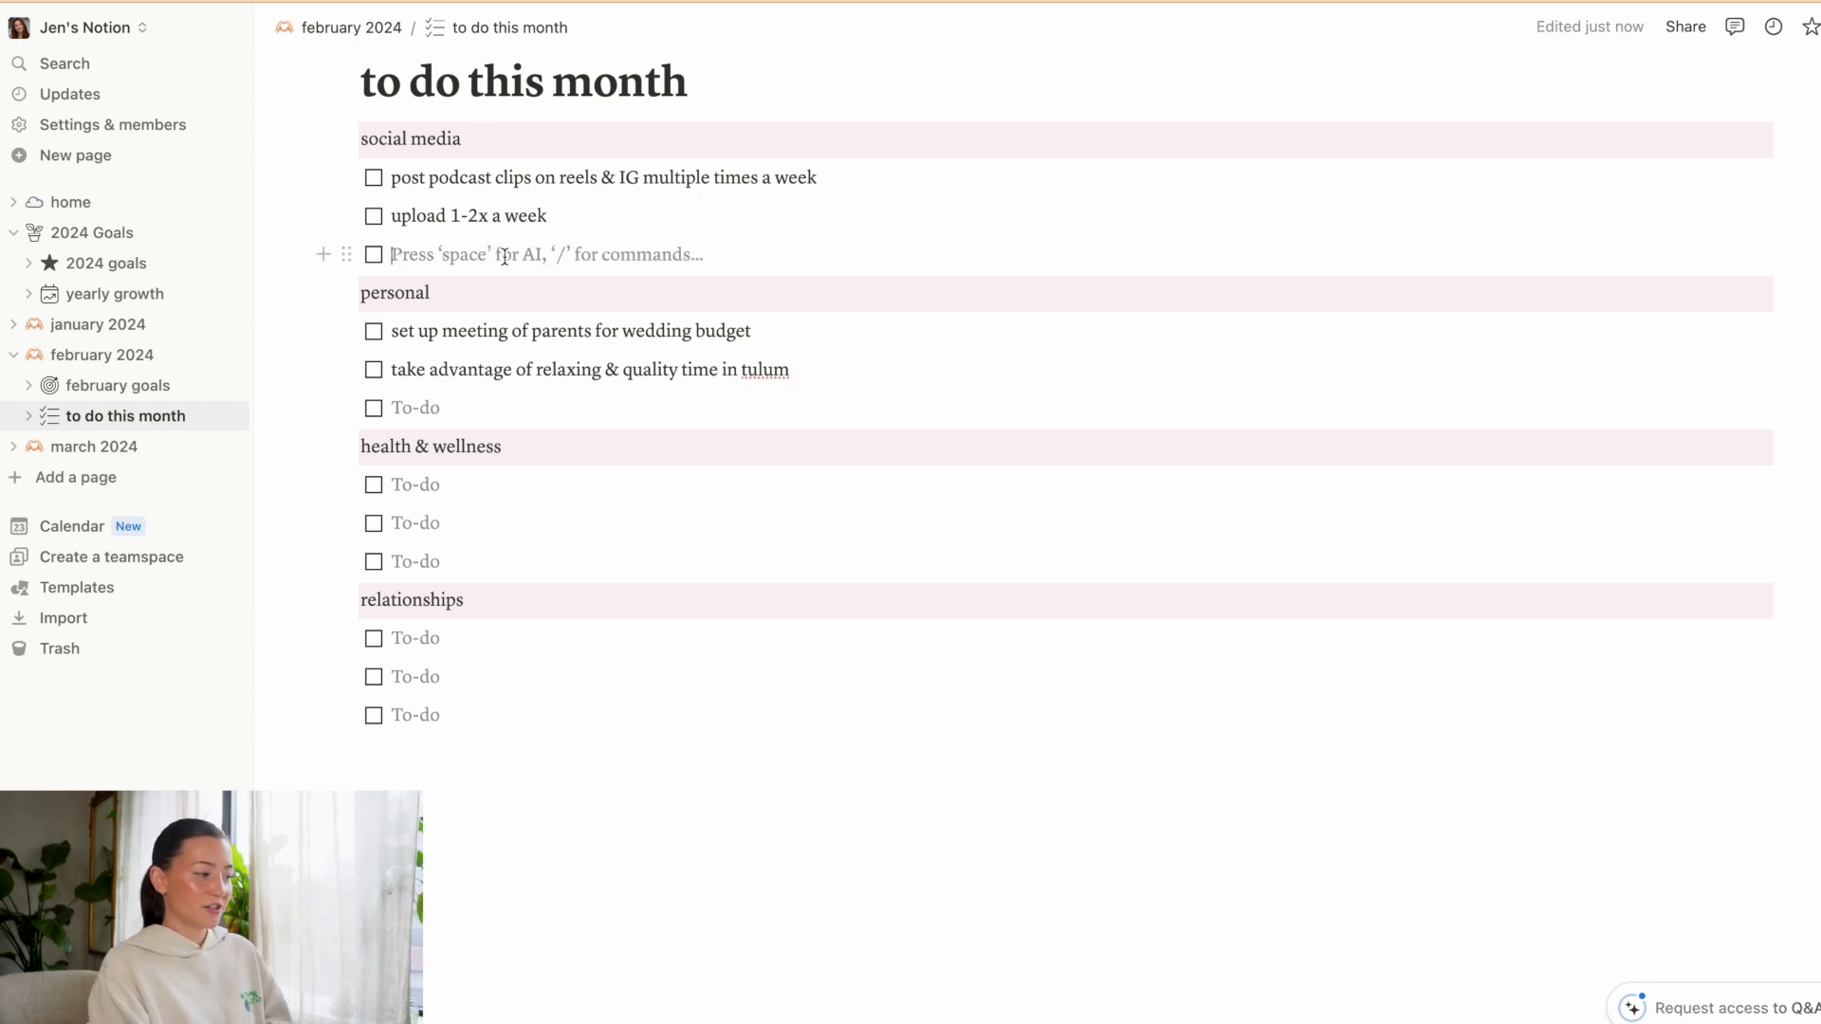
text(make some fun tiktok content in tulum!)
click(563, 410)
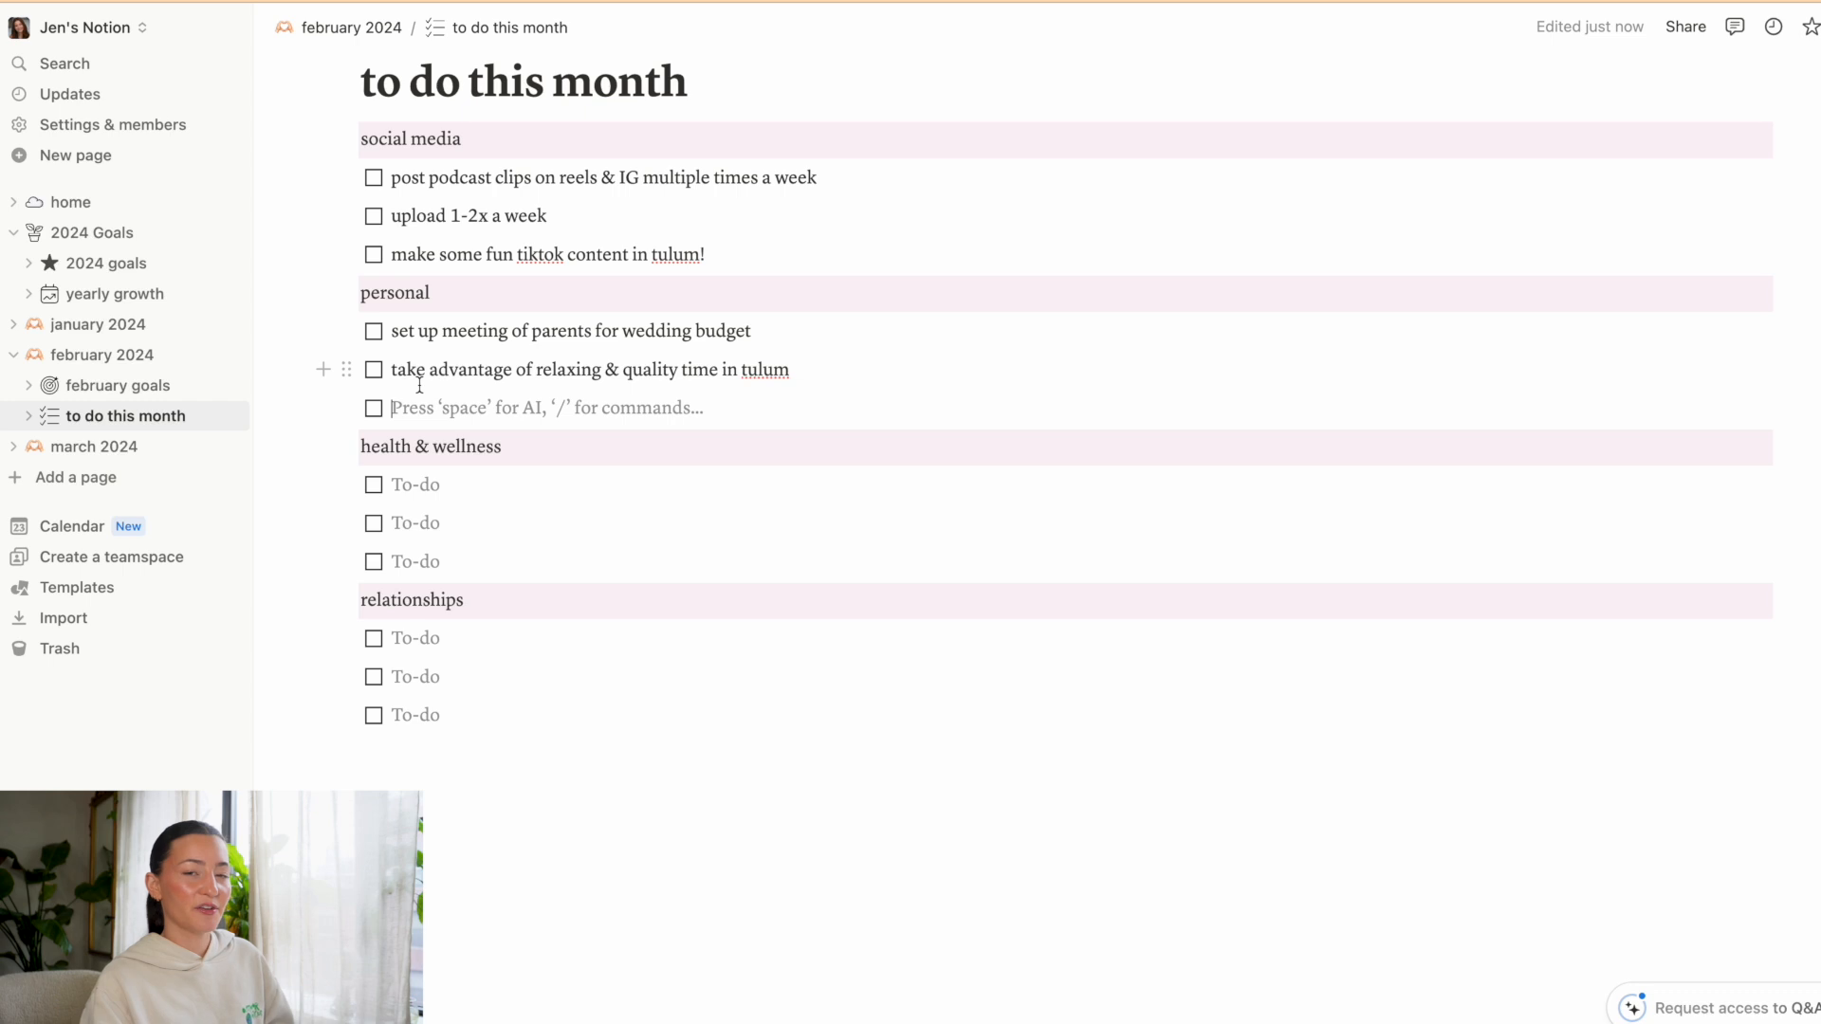
Fill the health & wellness to-dos with "come up with half marathon training plan", "join one new run club run" and "start stretching more".
click(449, 486)
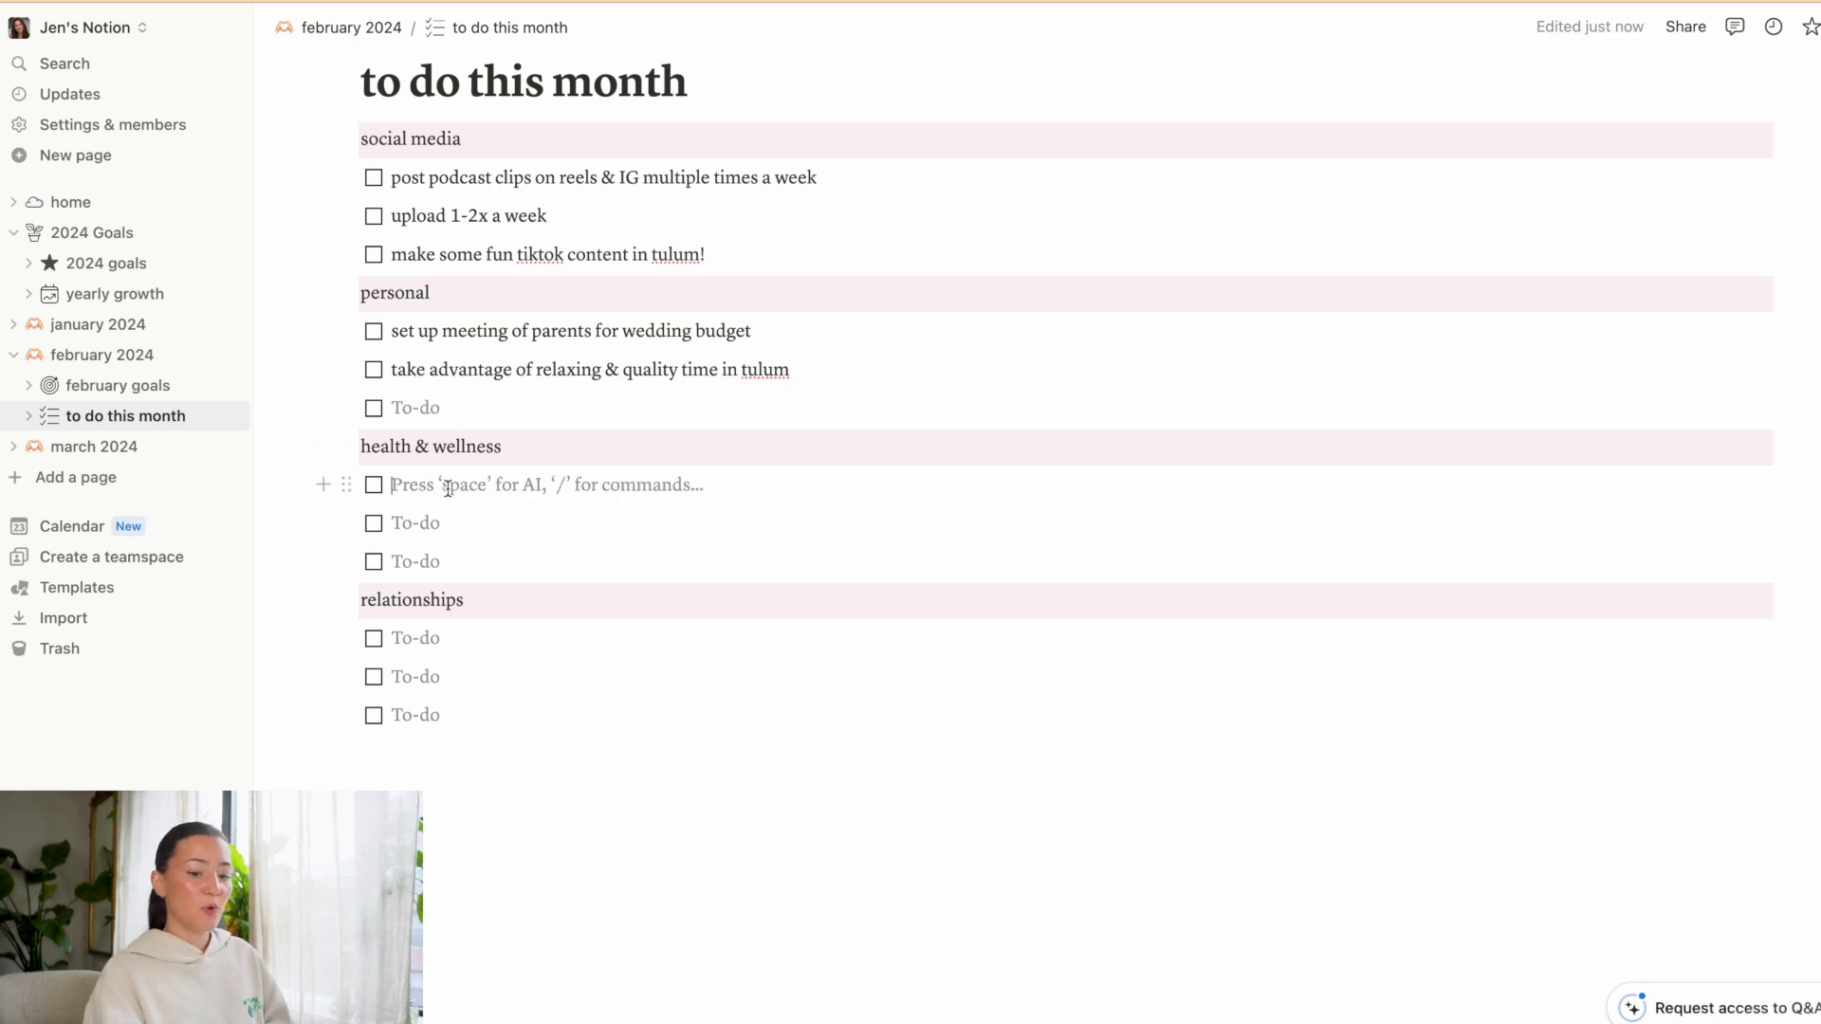
text(g)
key(BackSpace)
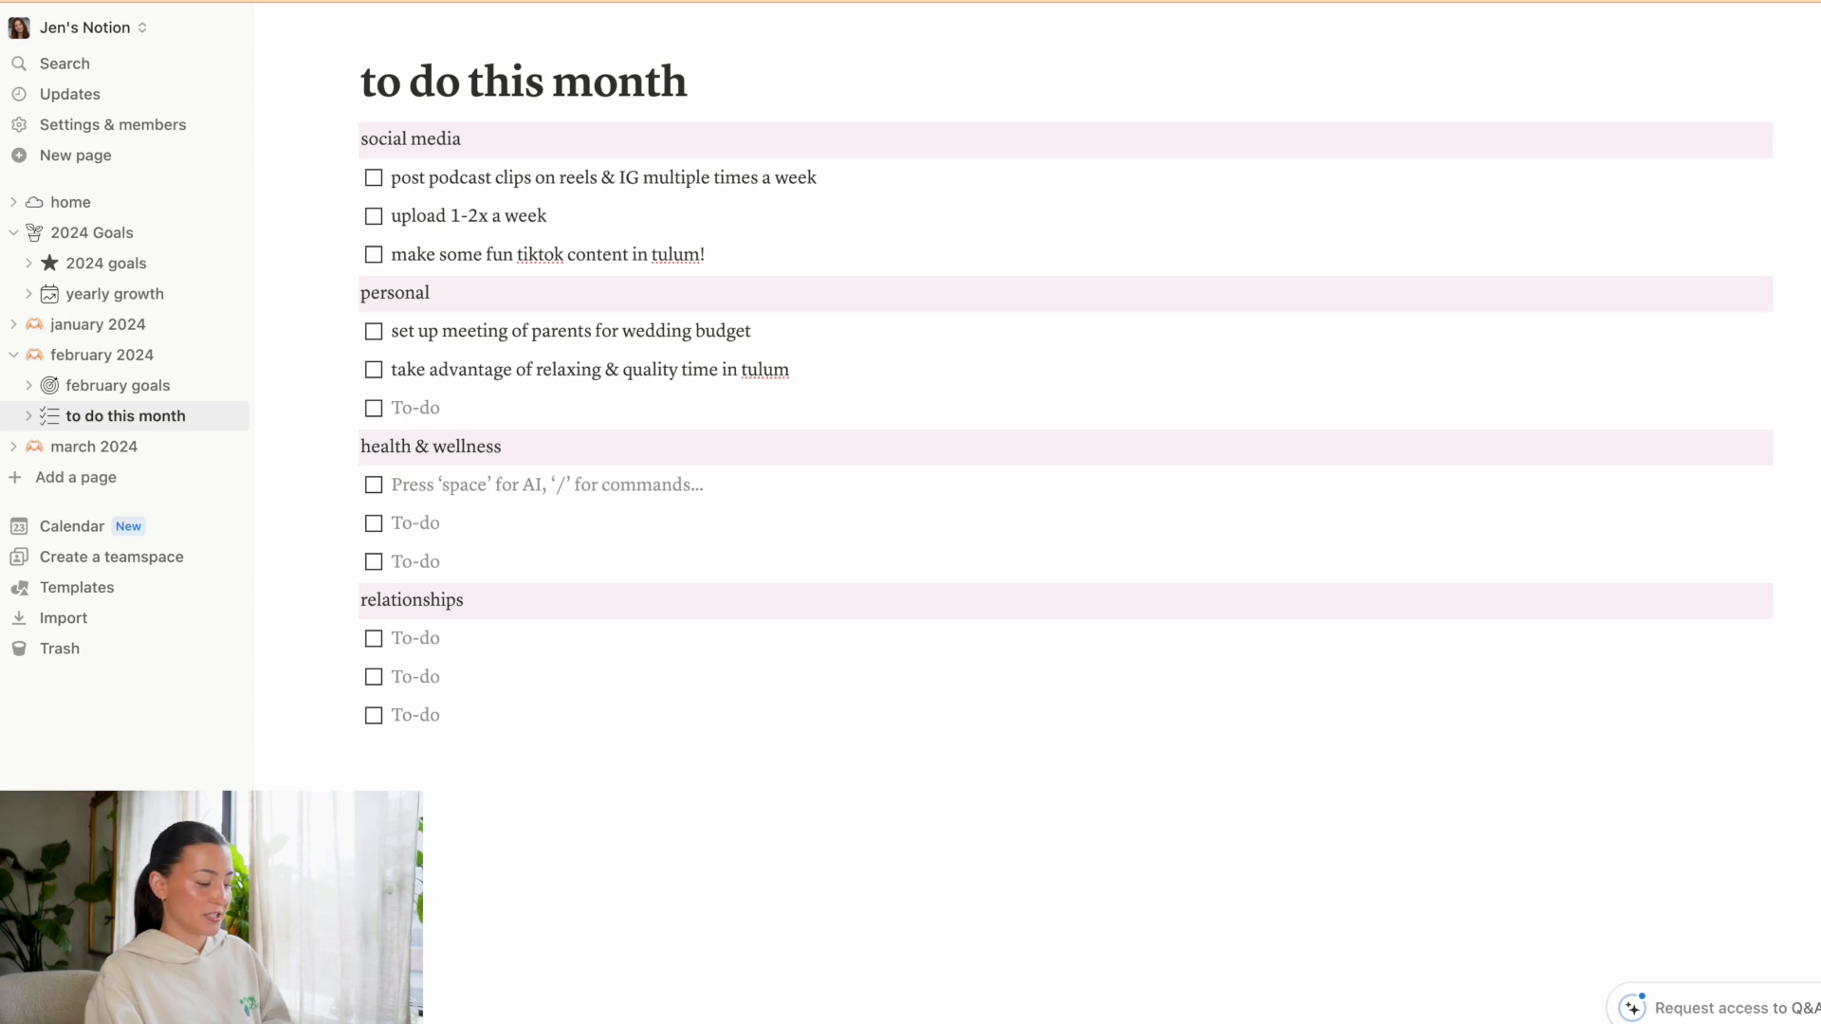
text(come up)
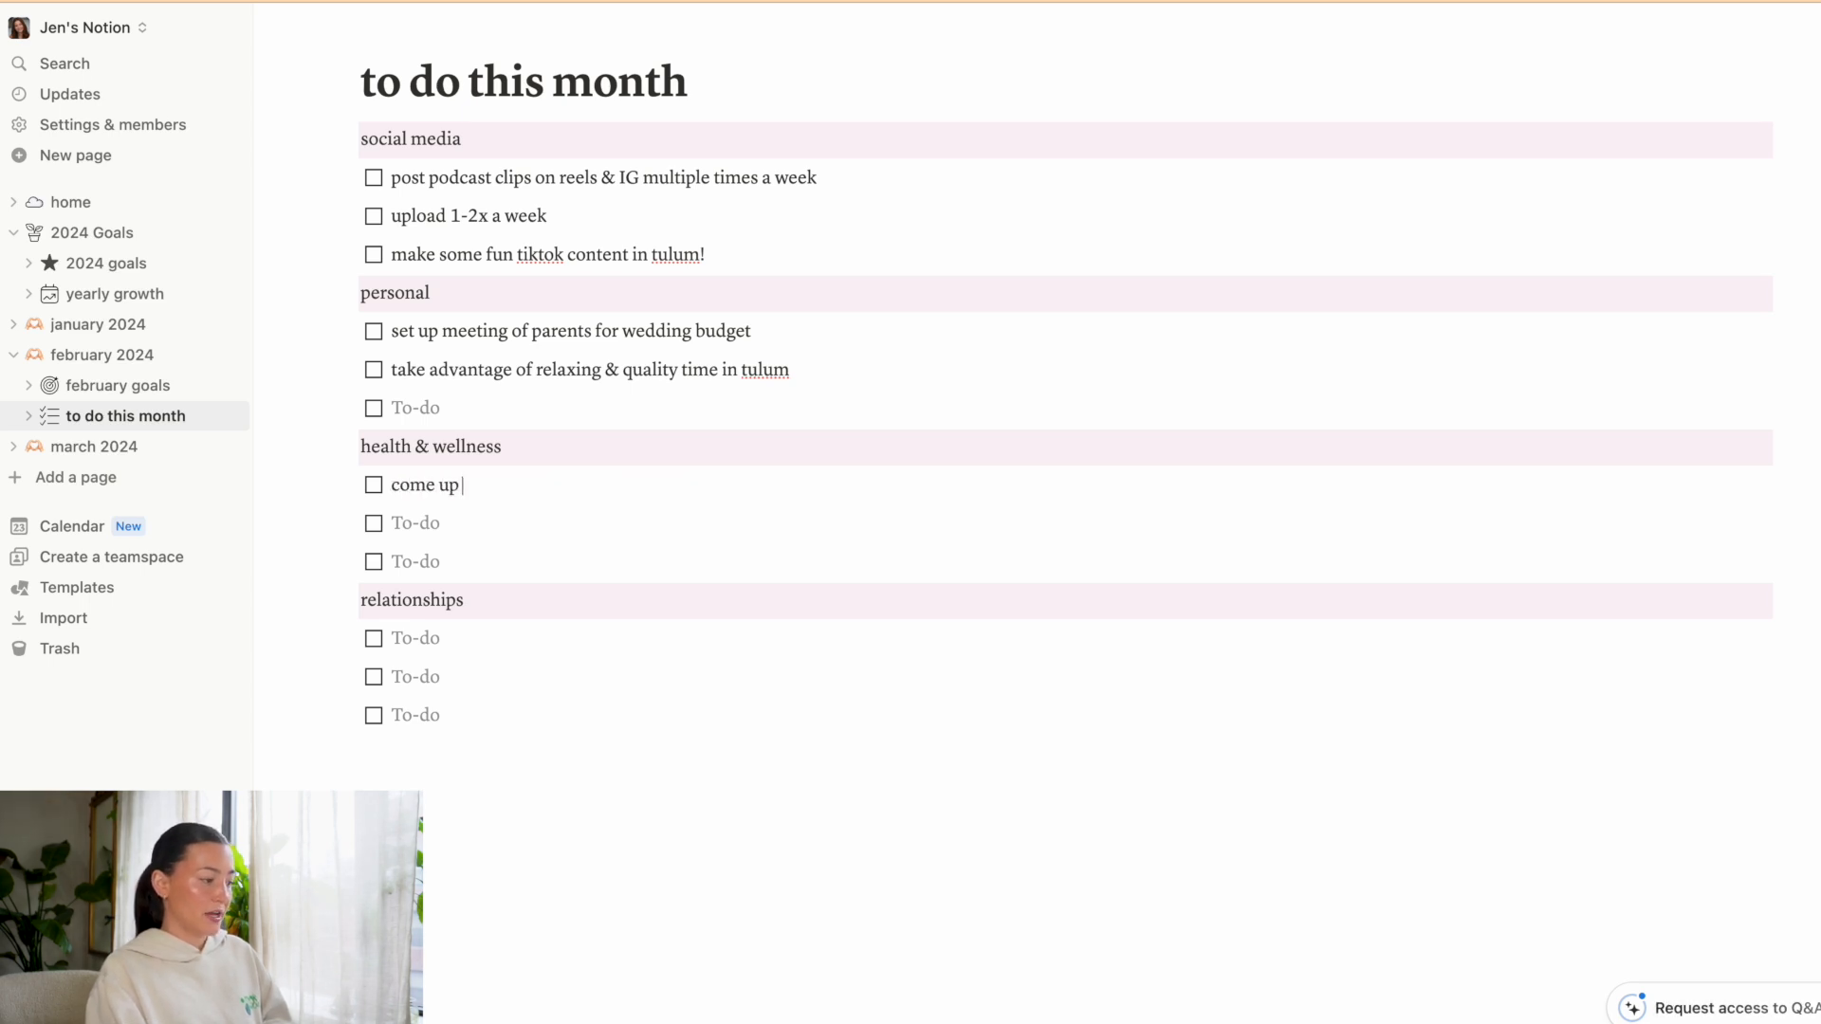
text( with half marathon training pl)
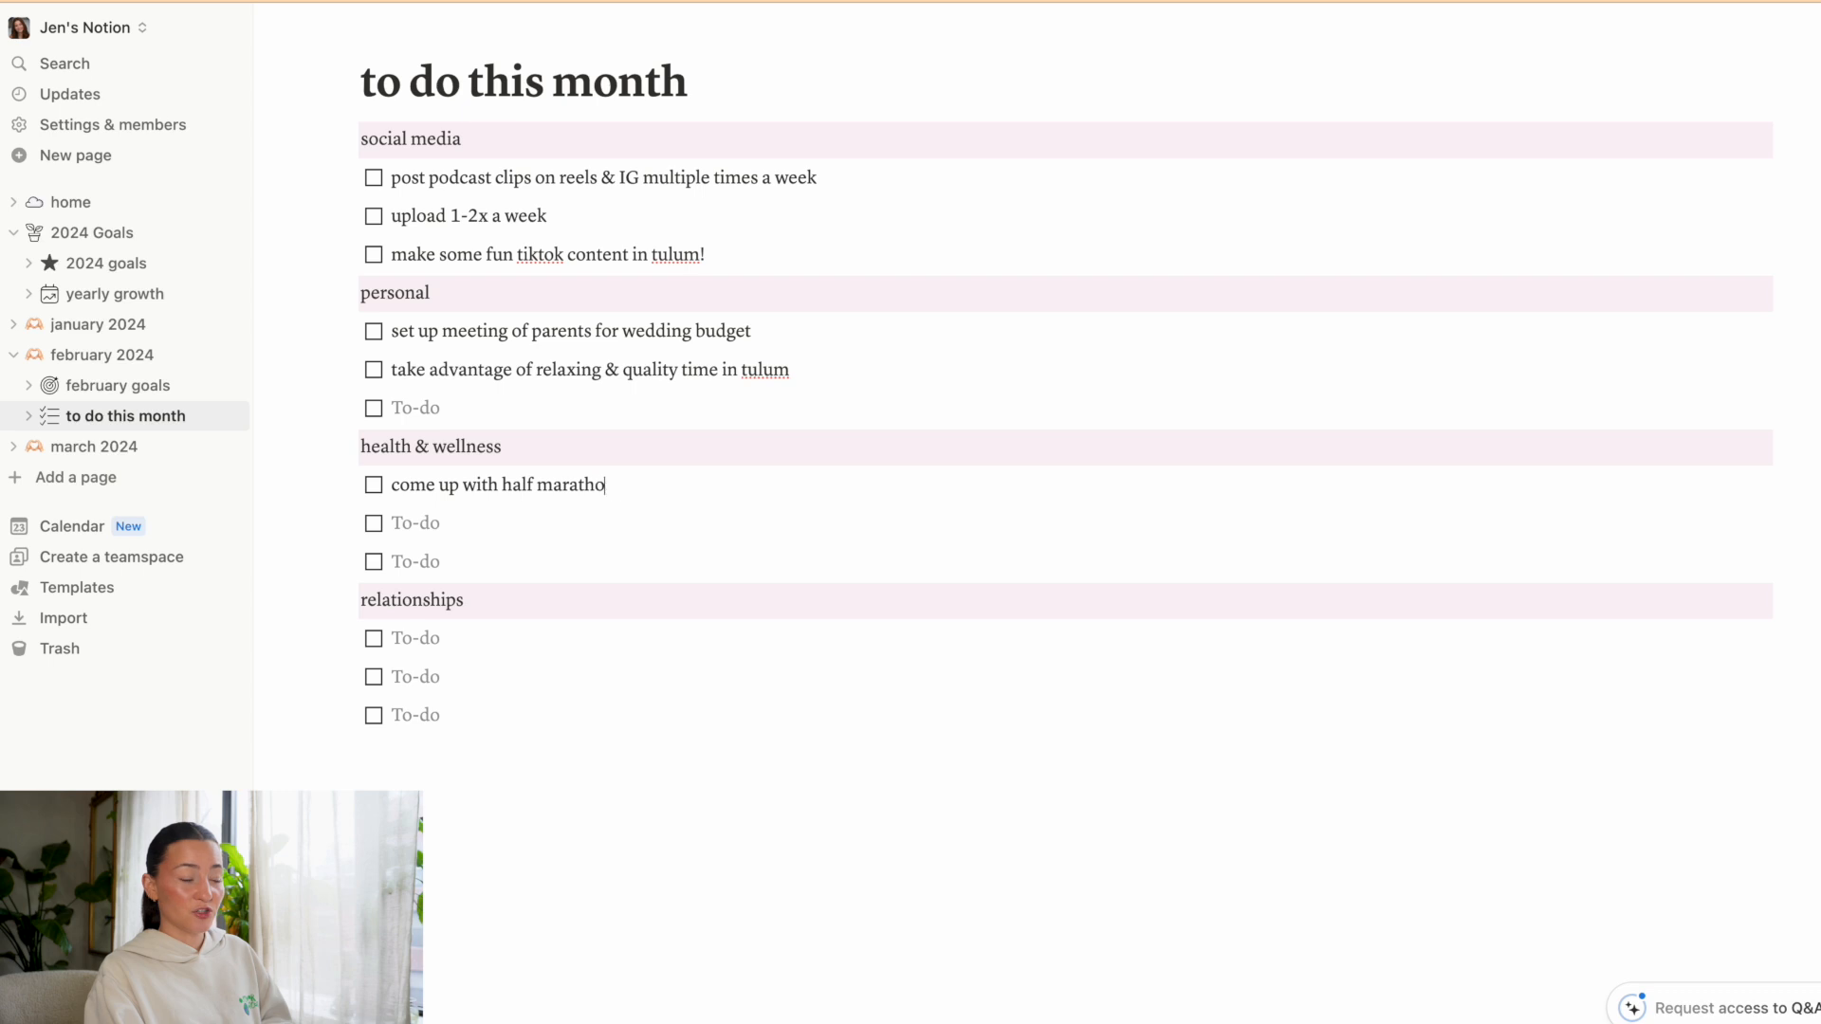
text(an)
key(Down)
text(join one new run club run)
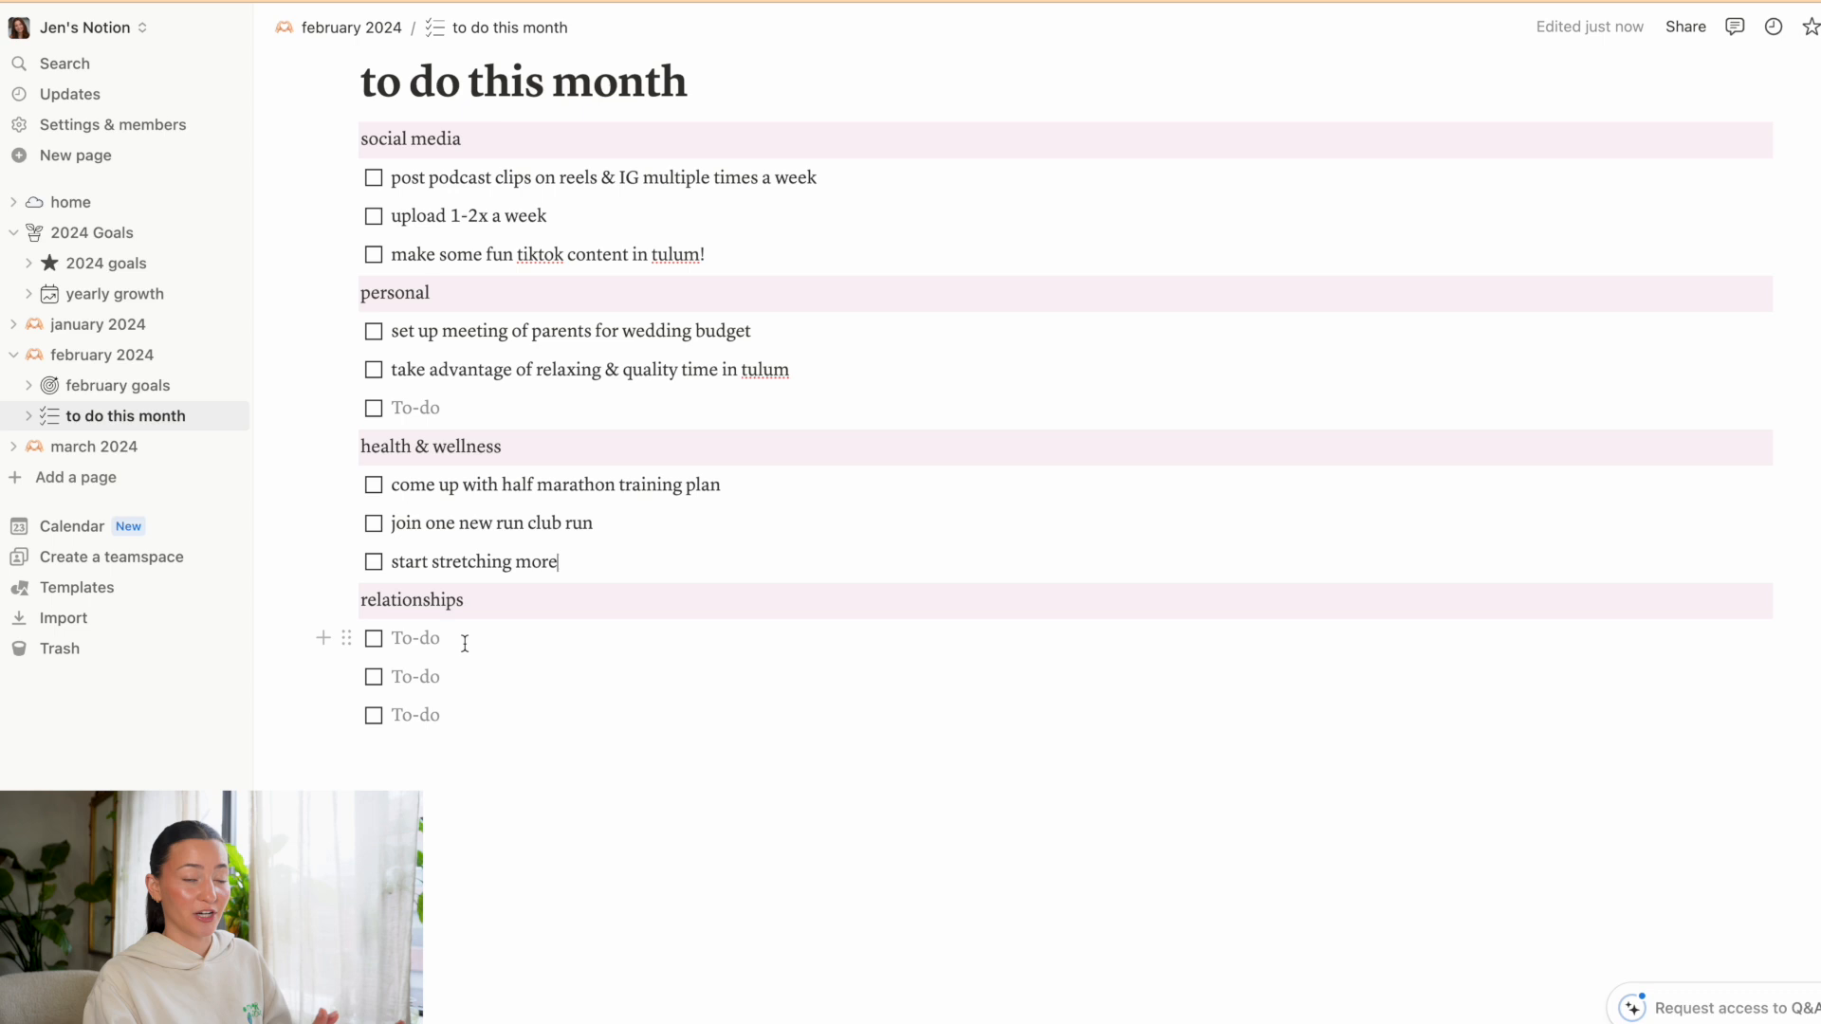
Enter "1 girls night" as the first relationships to-do.
click(459, 643)
text(1)
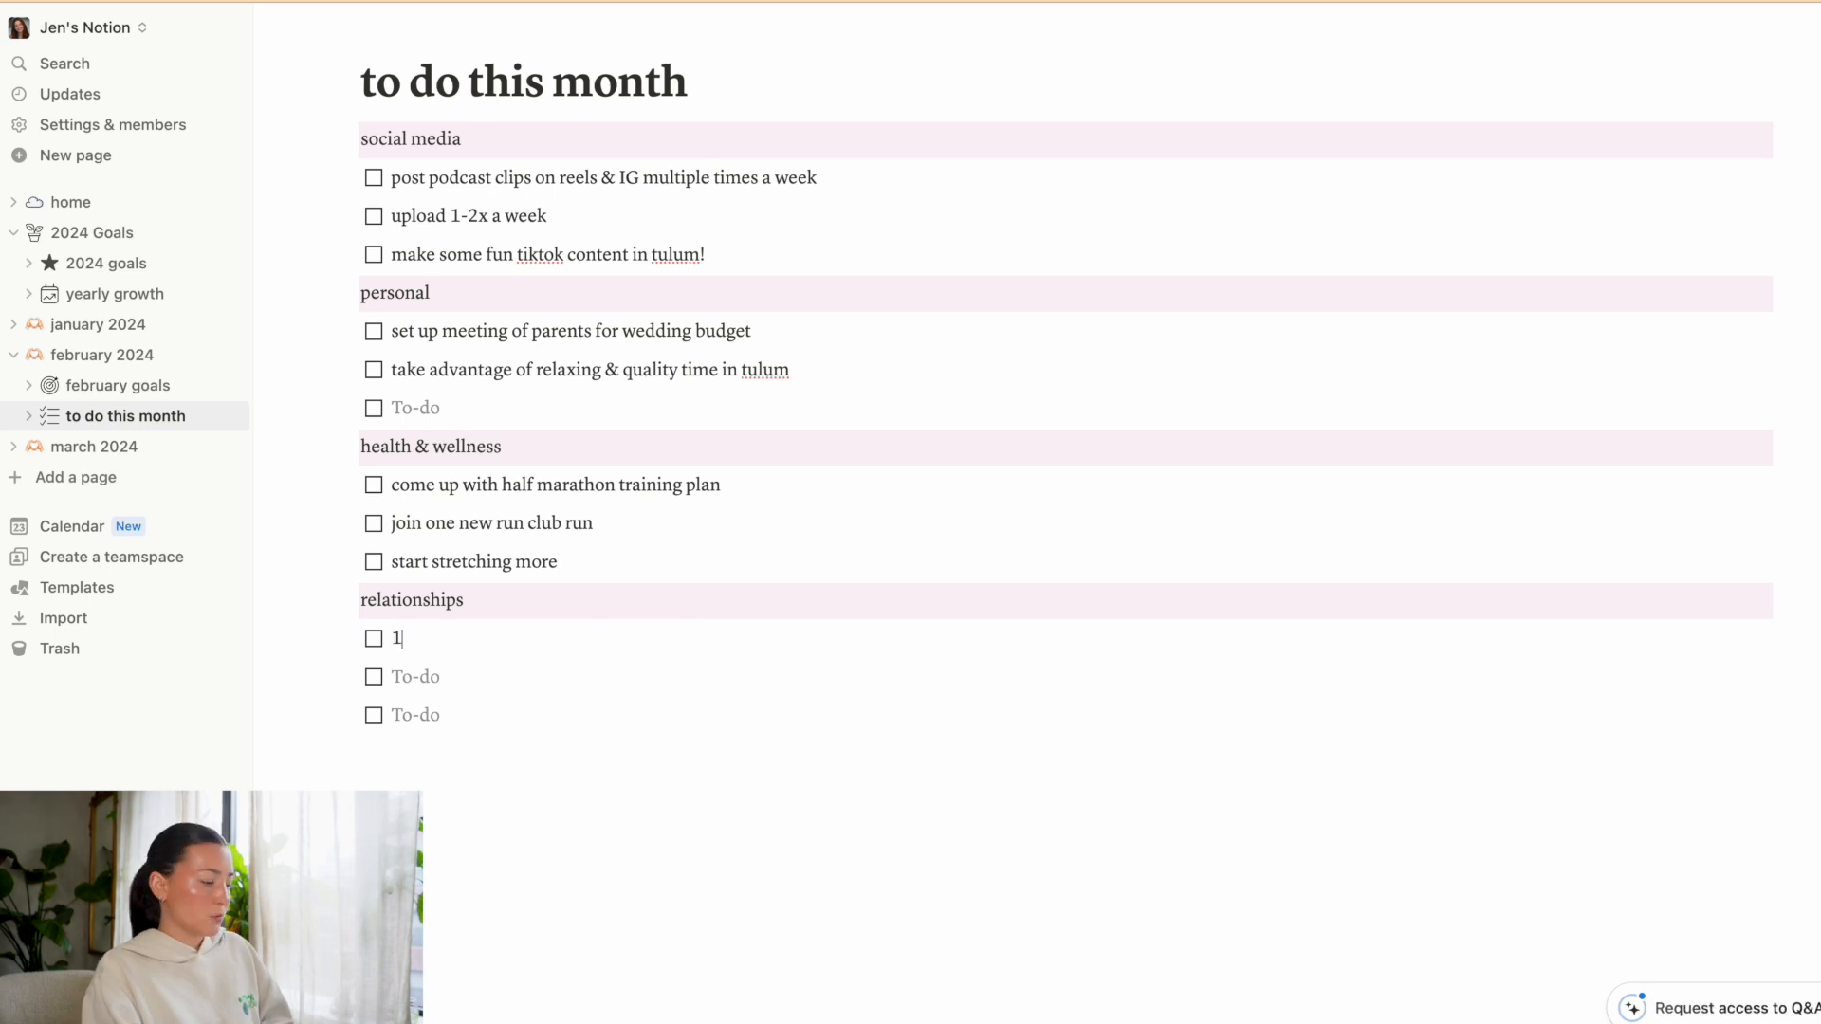
text( girls night)
click(516, 844)
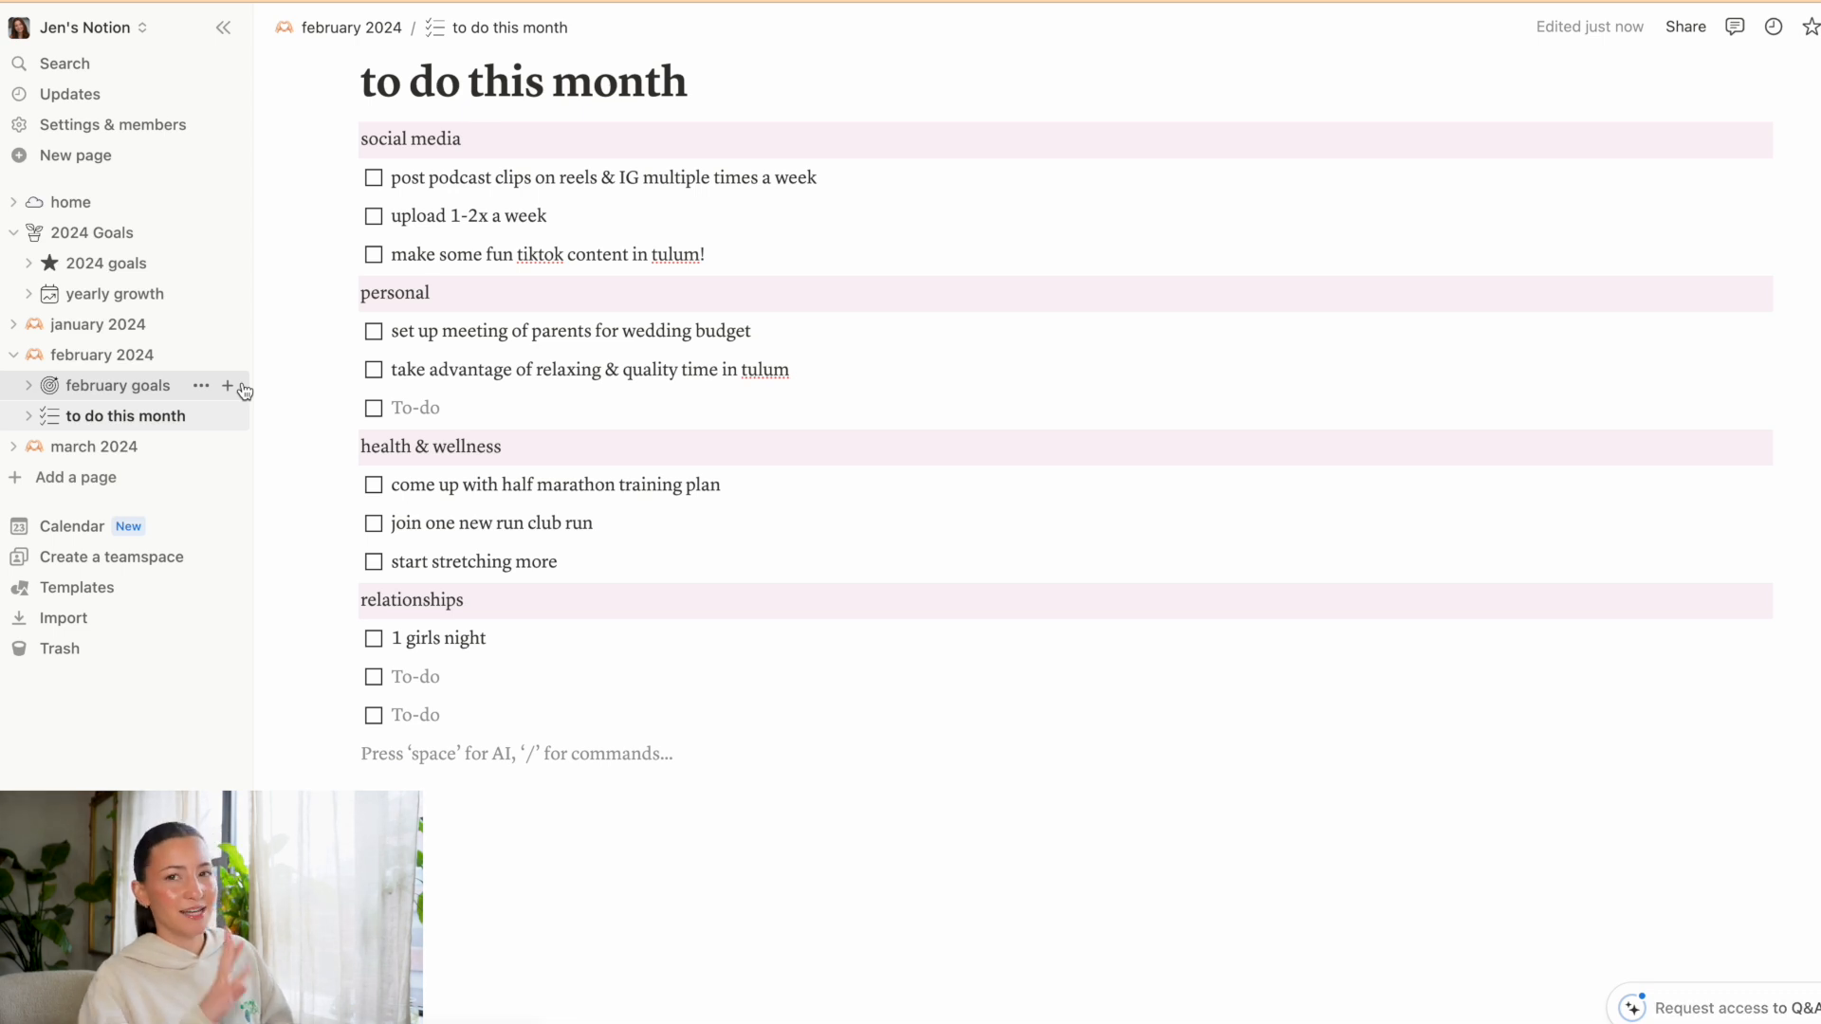
Enter "get out of the apartment more during the work day" as the third personal to-do and move it to the end of the february goals list.
click(434, 408)
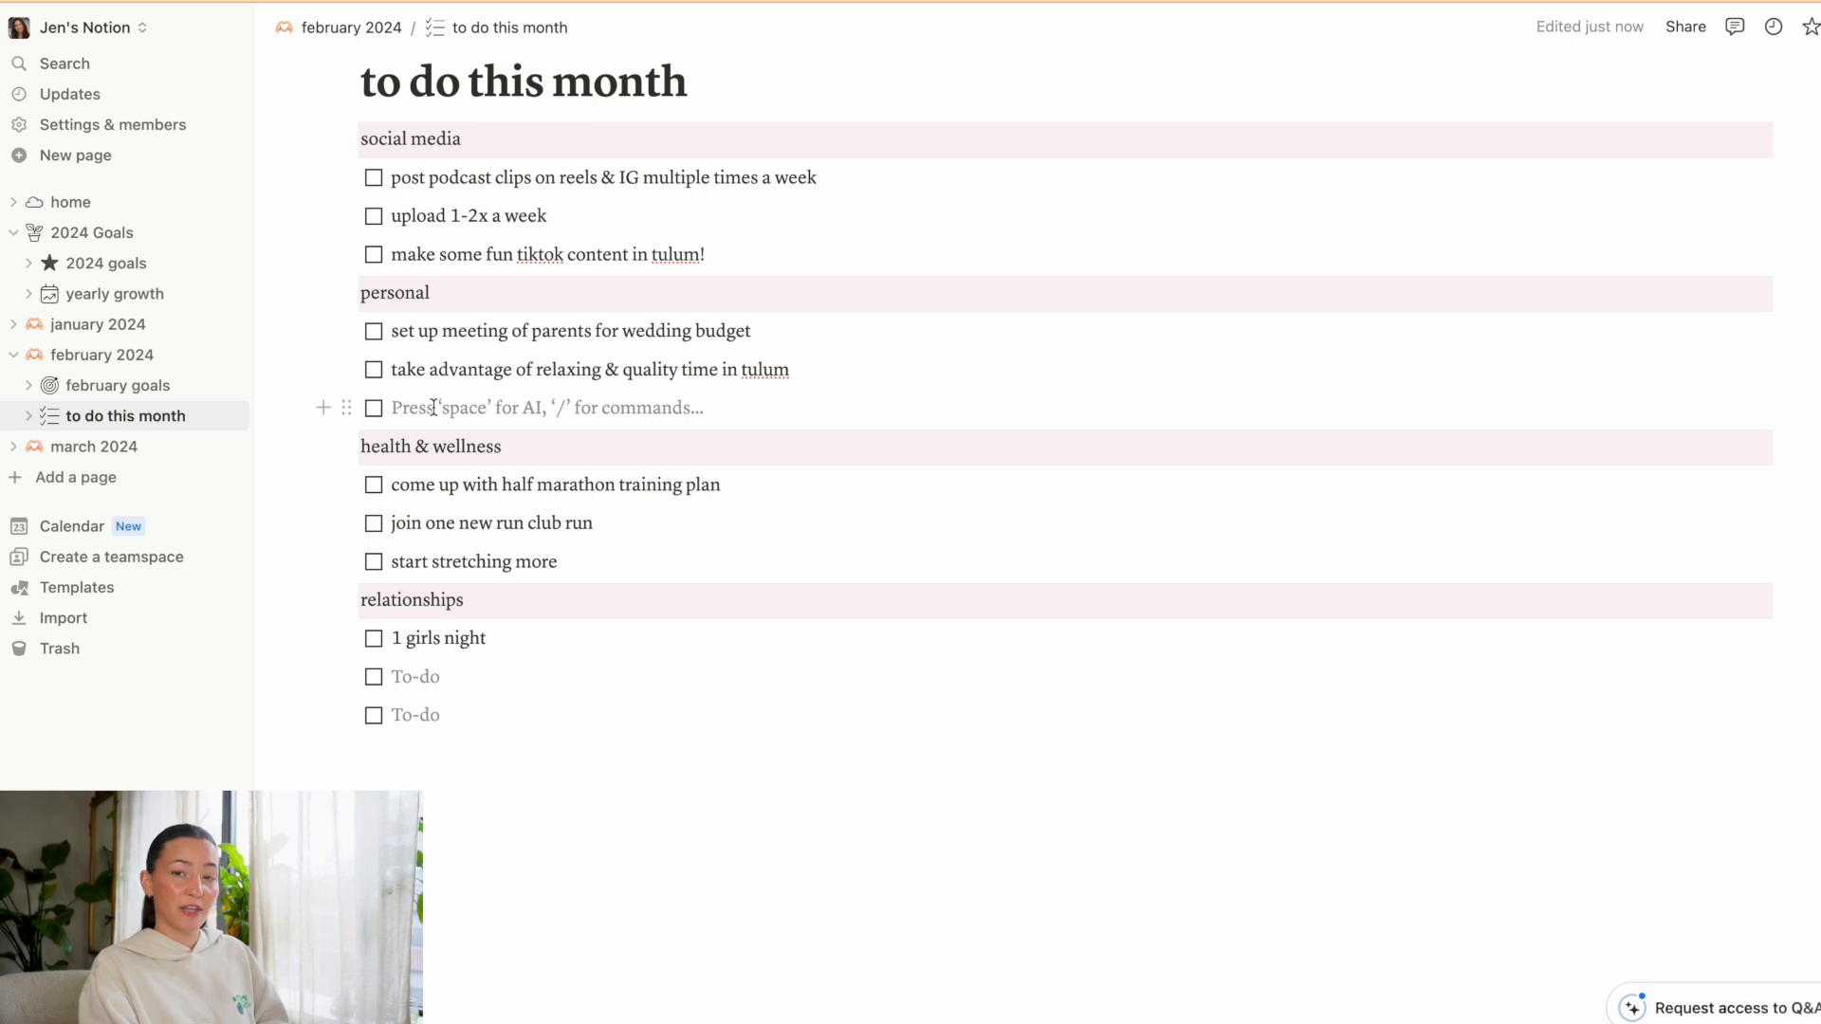
text(get out of the apartment more during the work day)
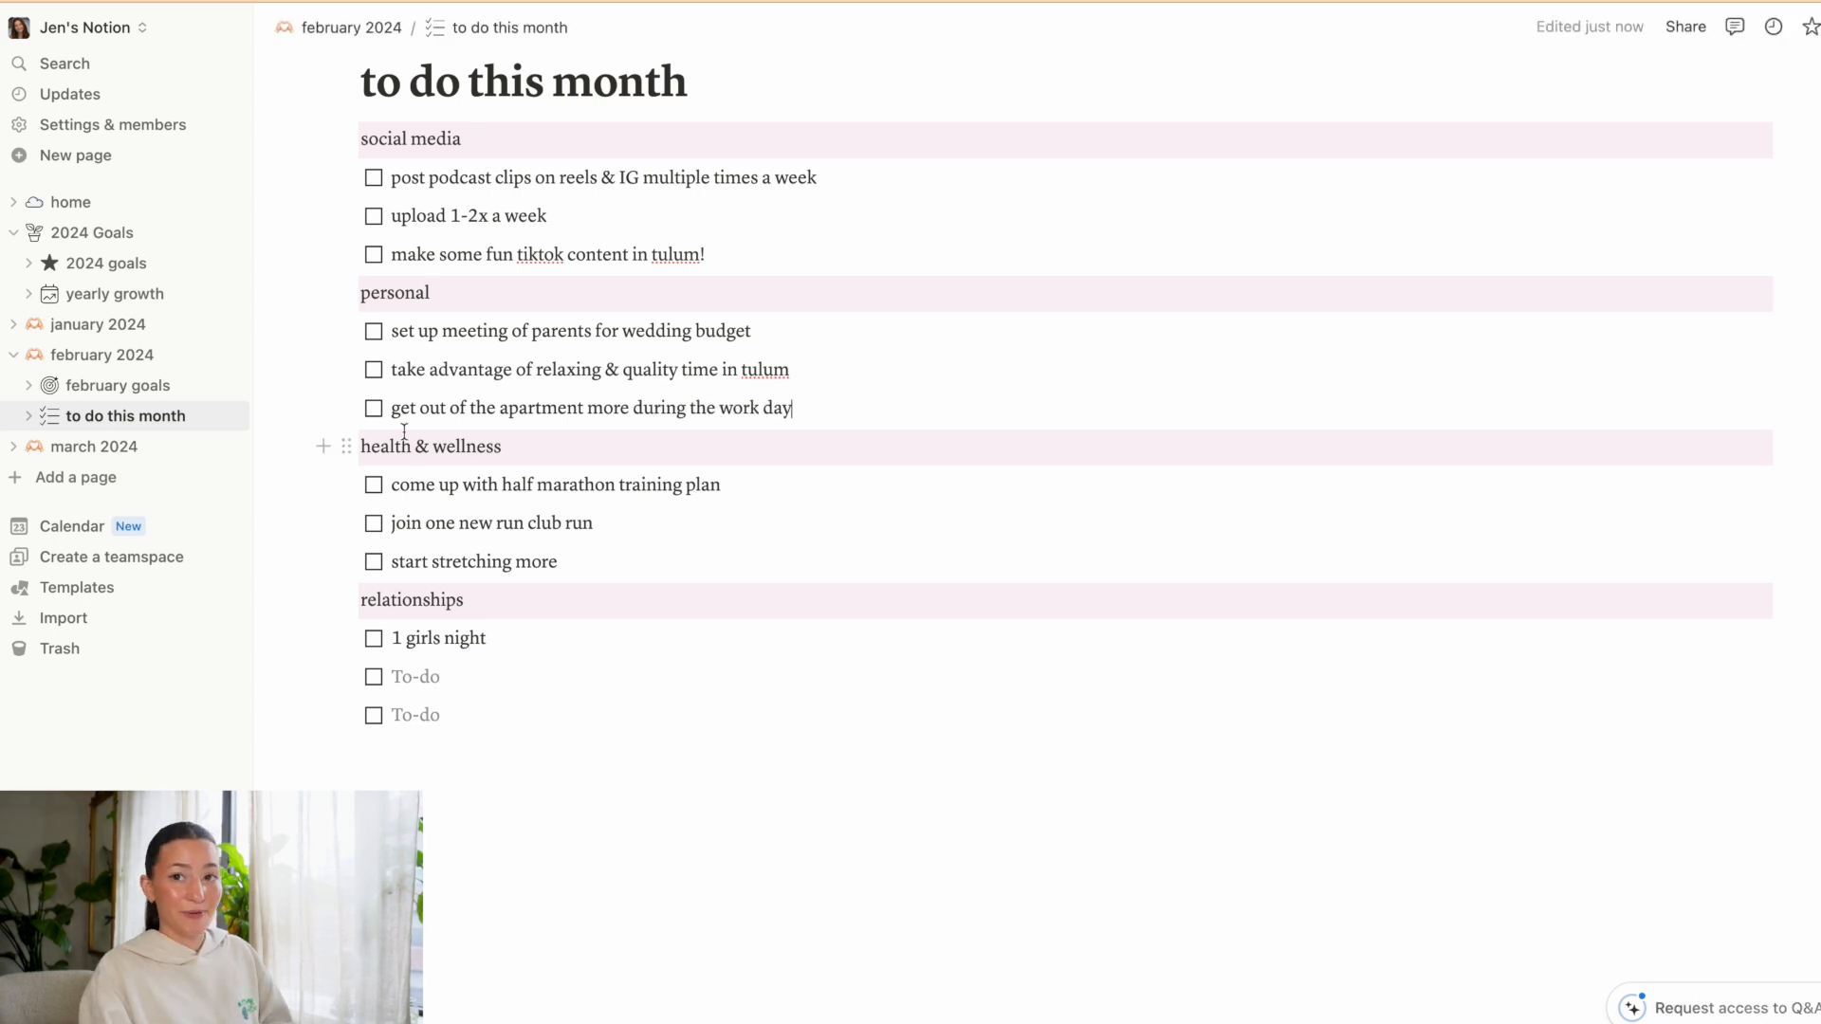
triple_click(466, 413)
key(super+c)
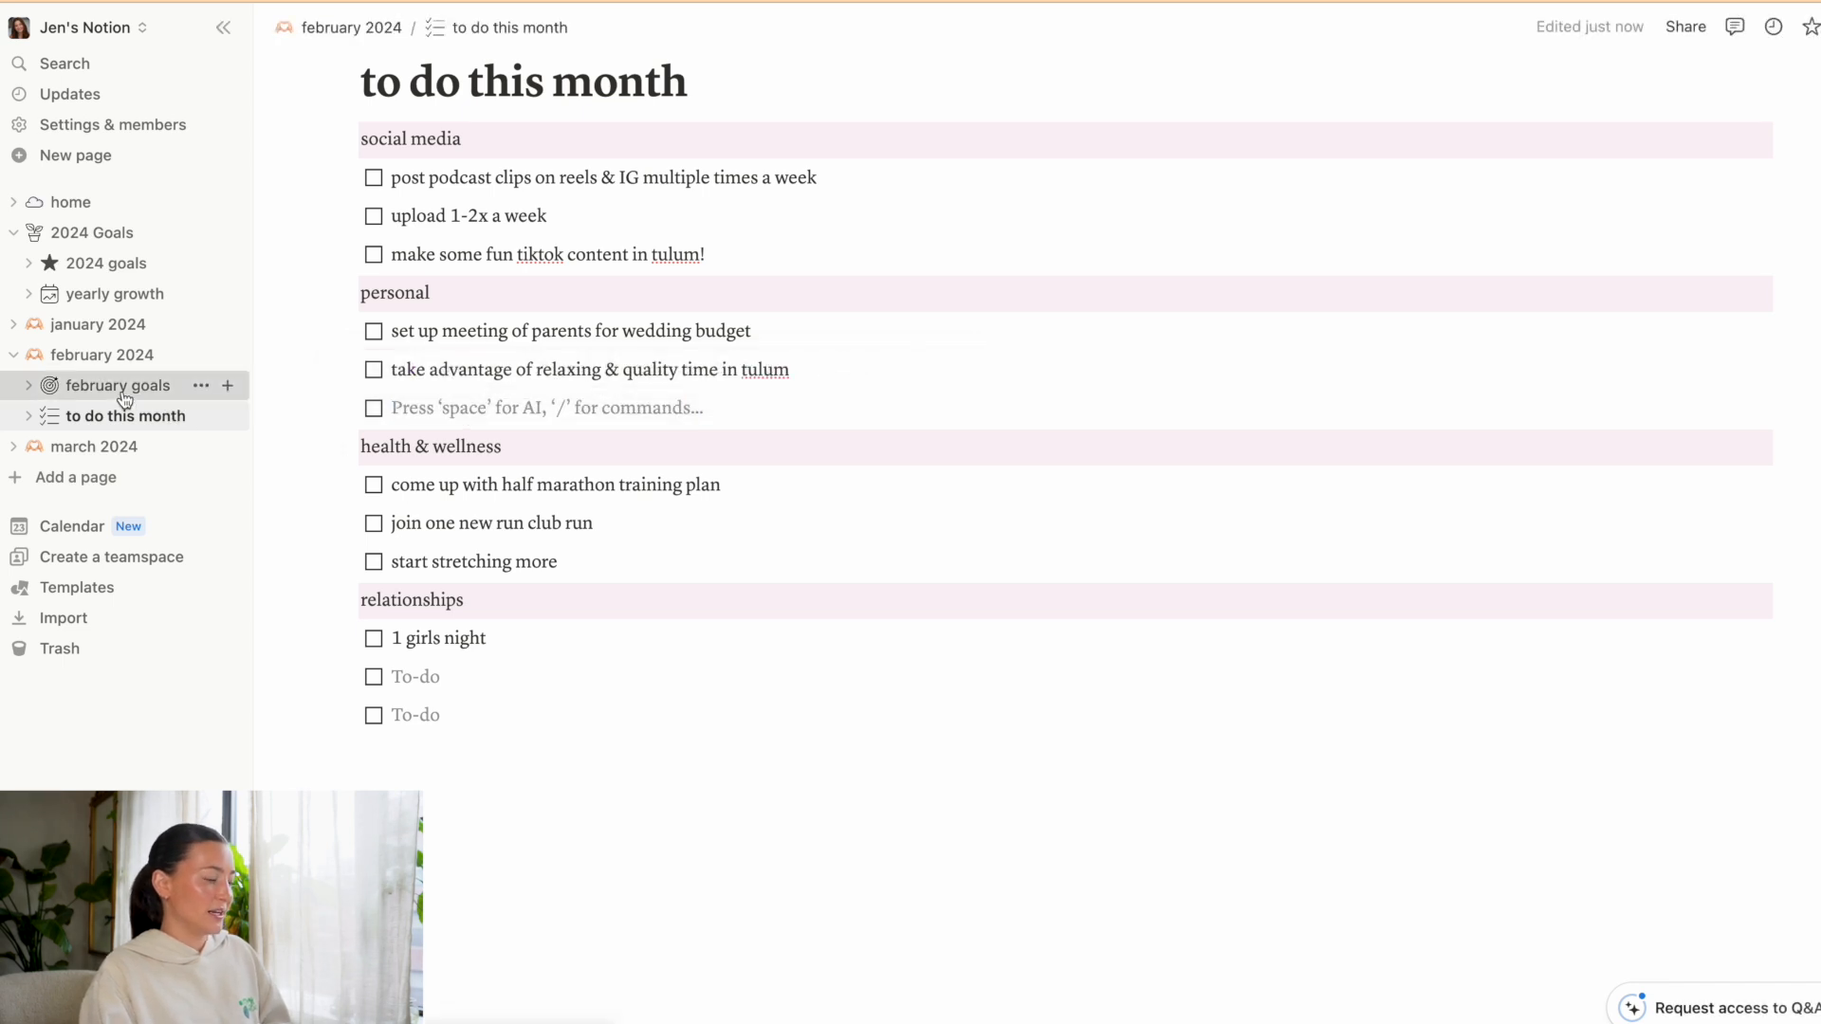
click(114, 385)
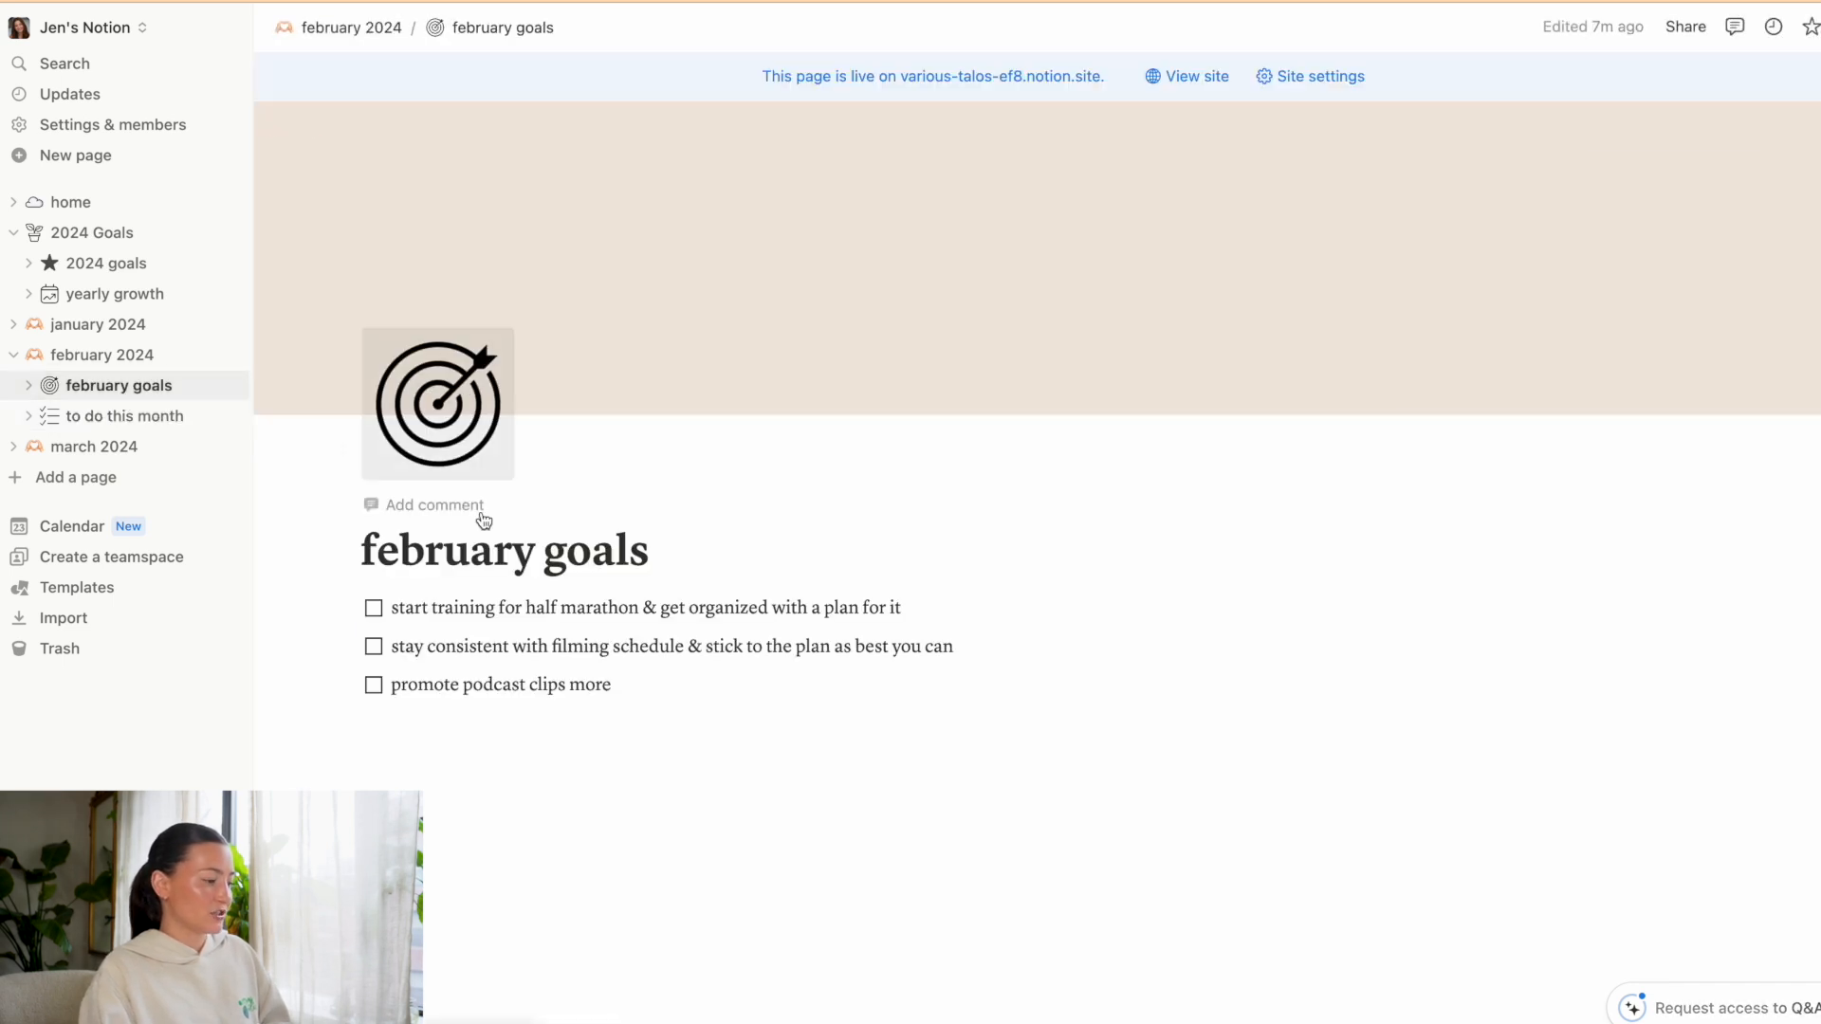
click(642, 696)
key(Return)
key(super+v)
Return to the february to do this month page and enter "work from wework more" as the third personal to-do.
click(84, 421)
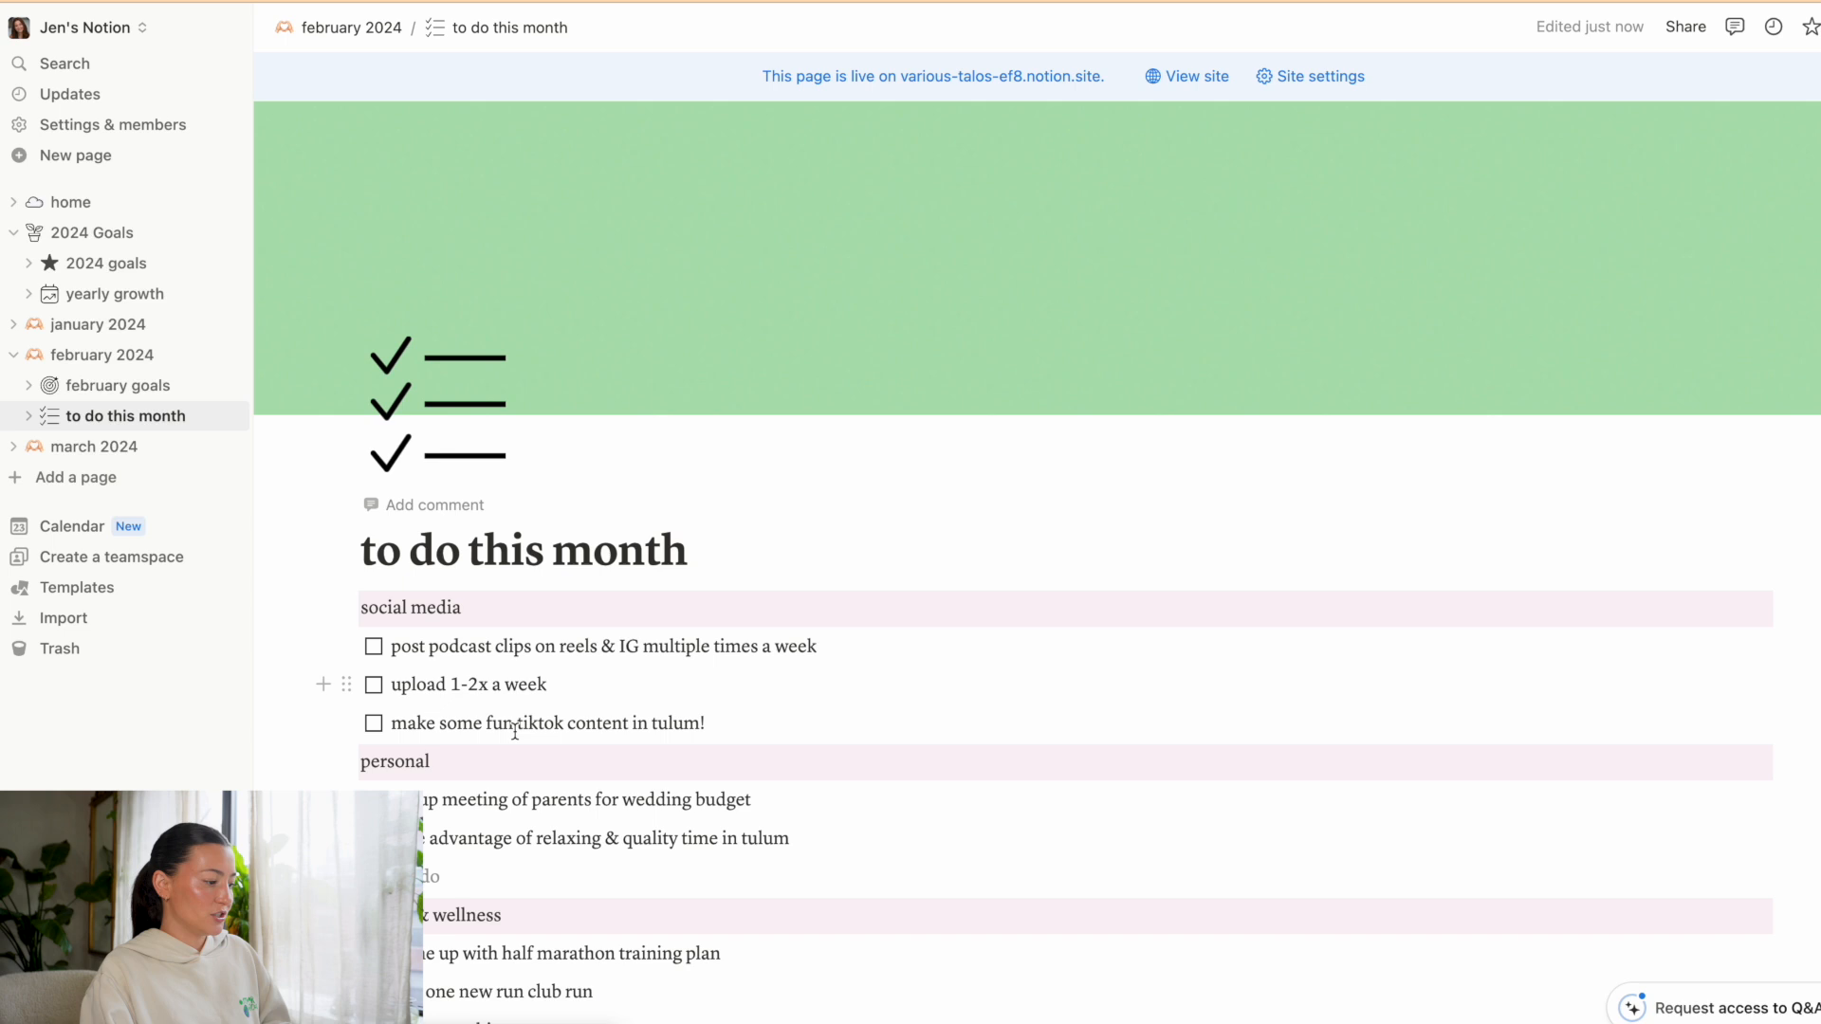
scroll(512, 730, down, 3)
click(474, 617)
text(wo)
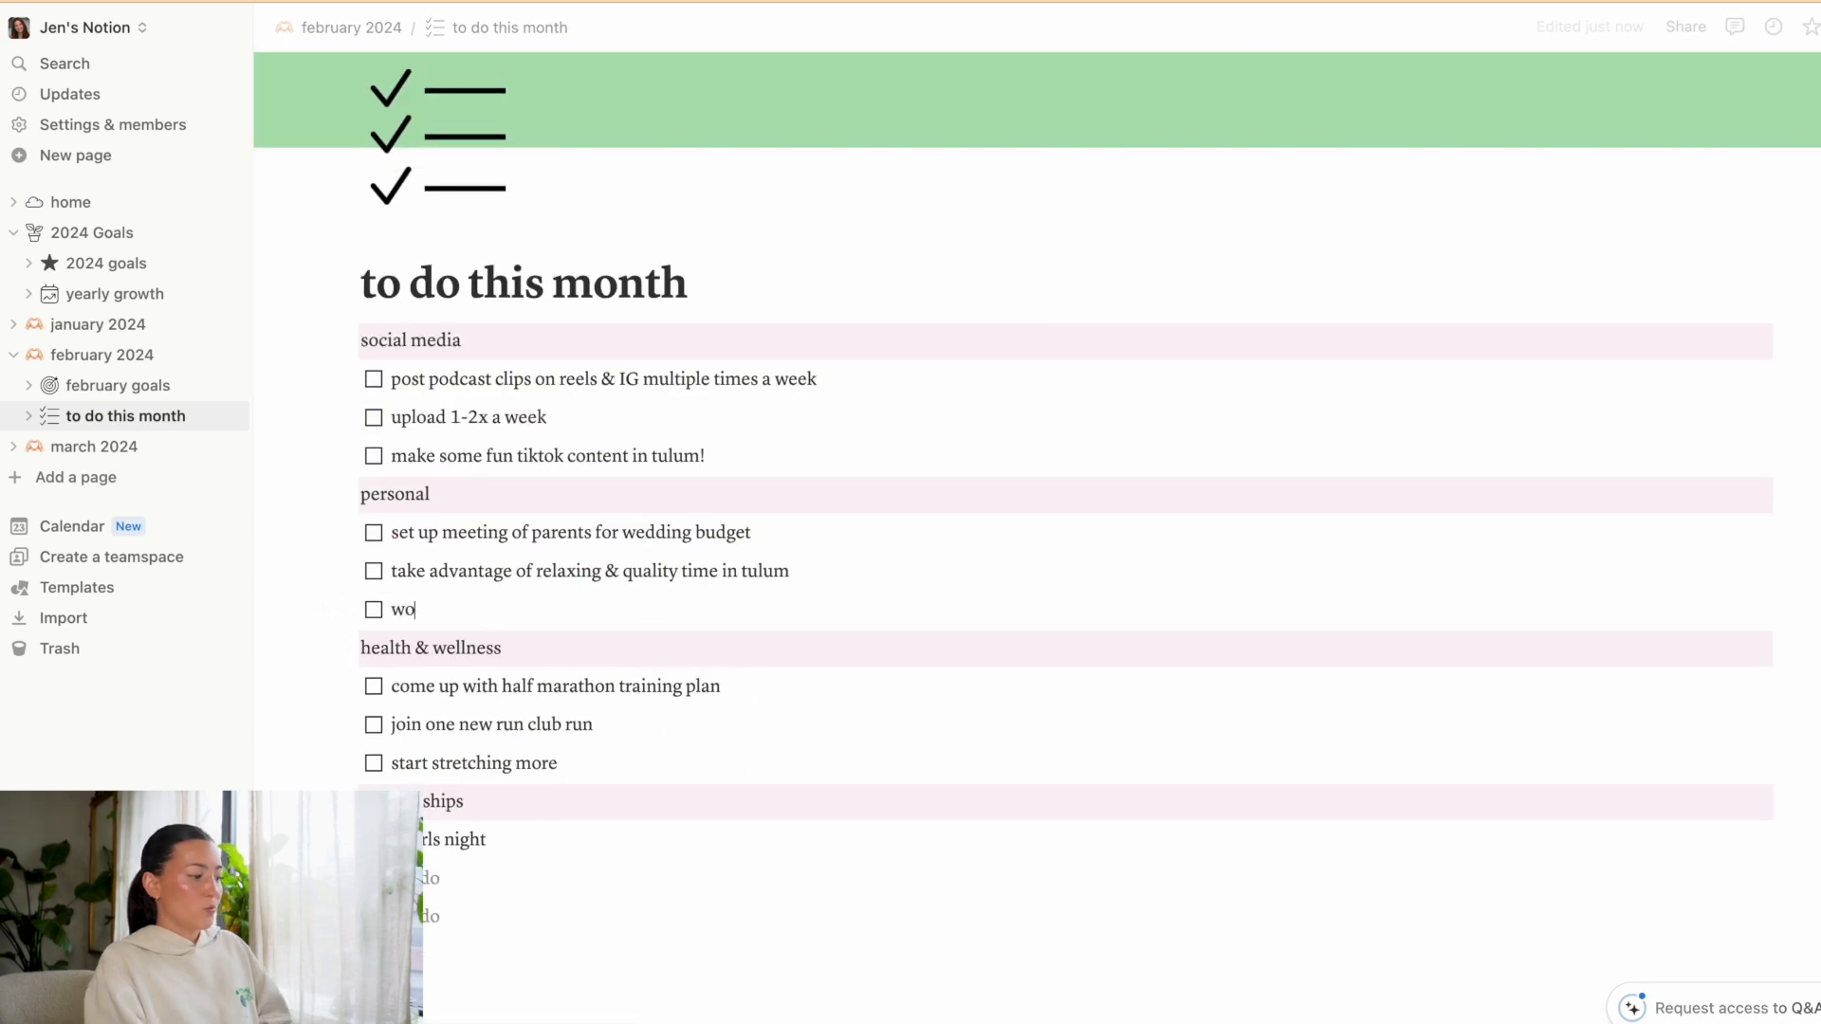
text(rk from wework more)
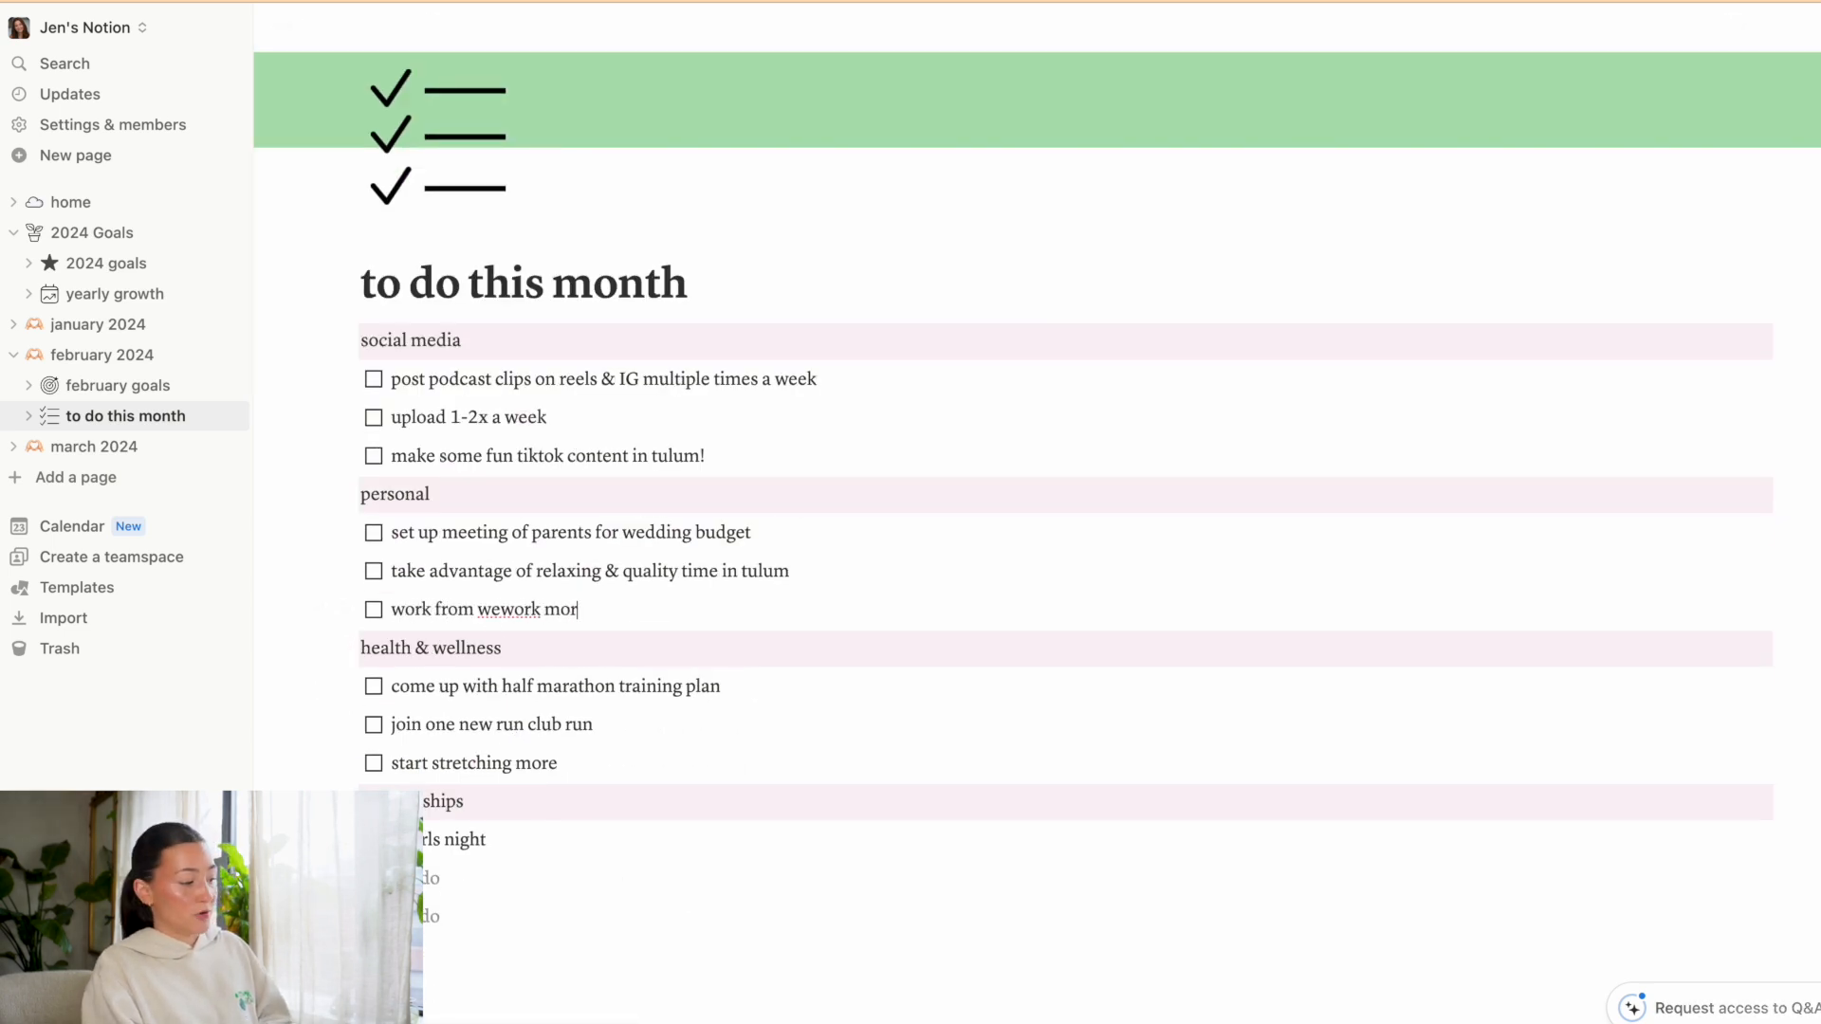
On the february 2024 page, replace the first upcoming event with the wedding entry dated "feb 3:", including the person's name.
scroll(493, 953, down, 3)
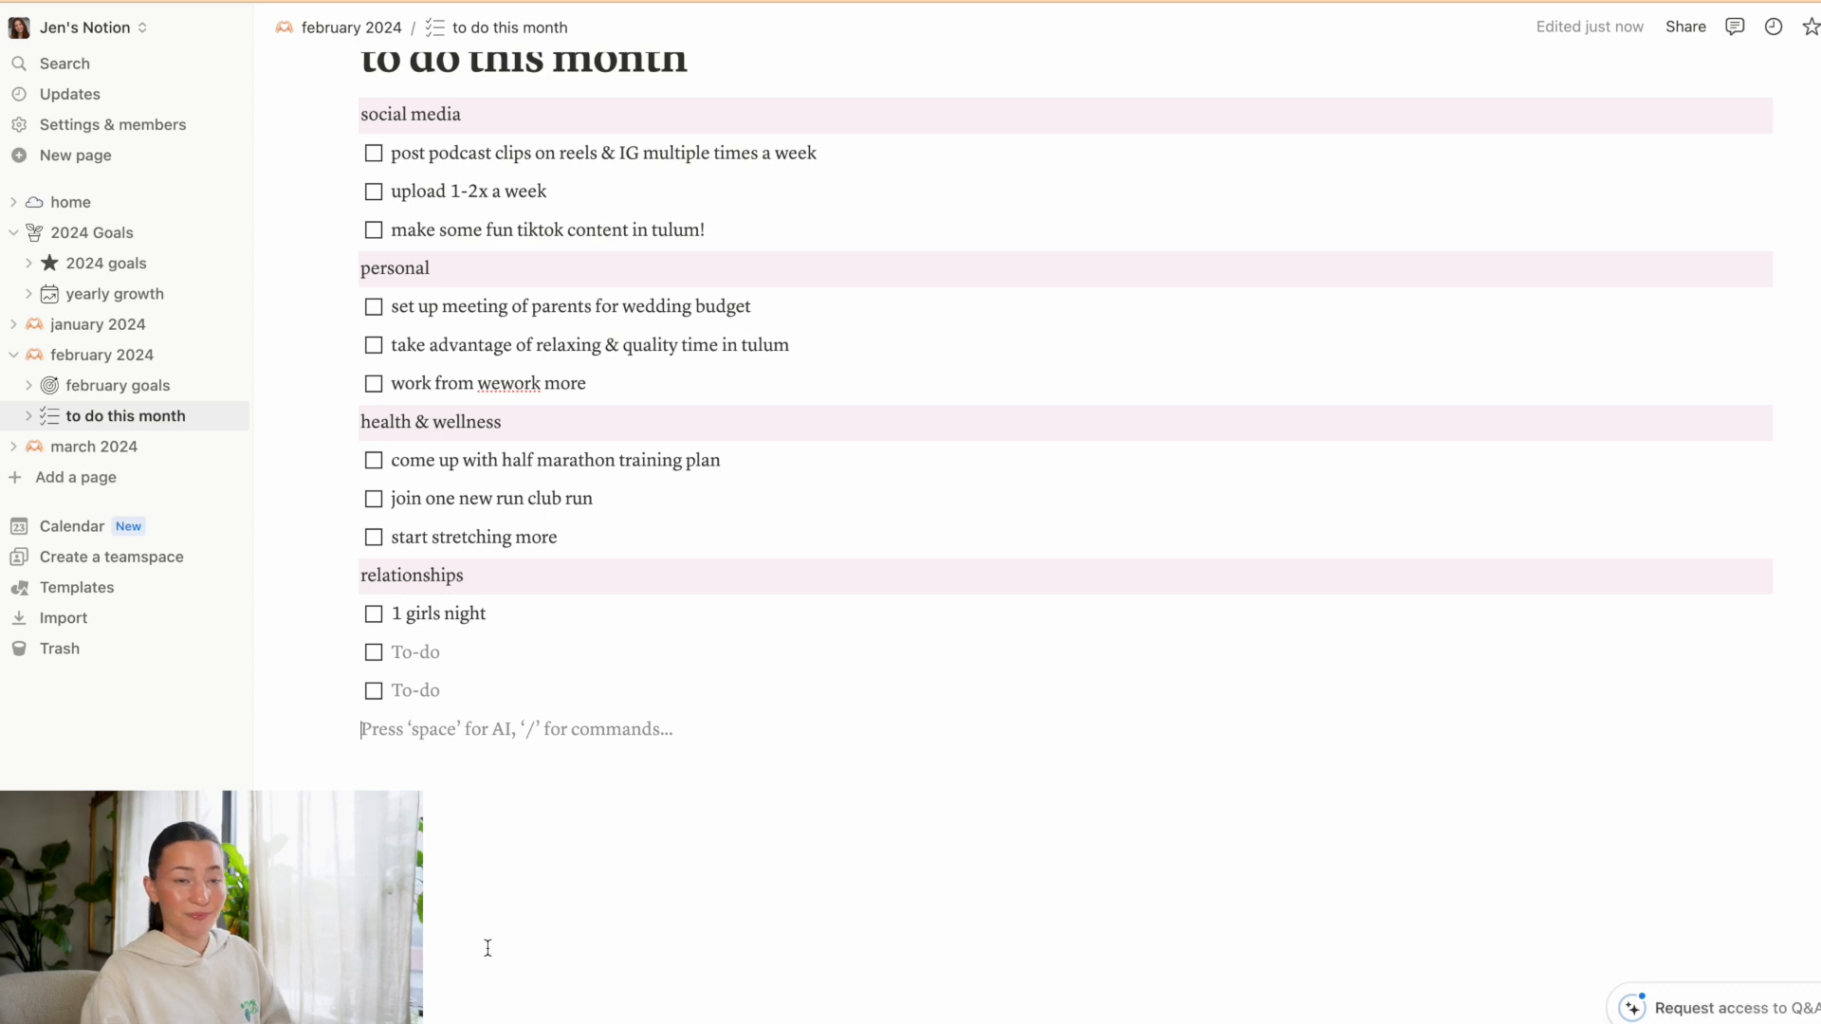
double_click(413, 643)
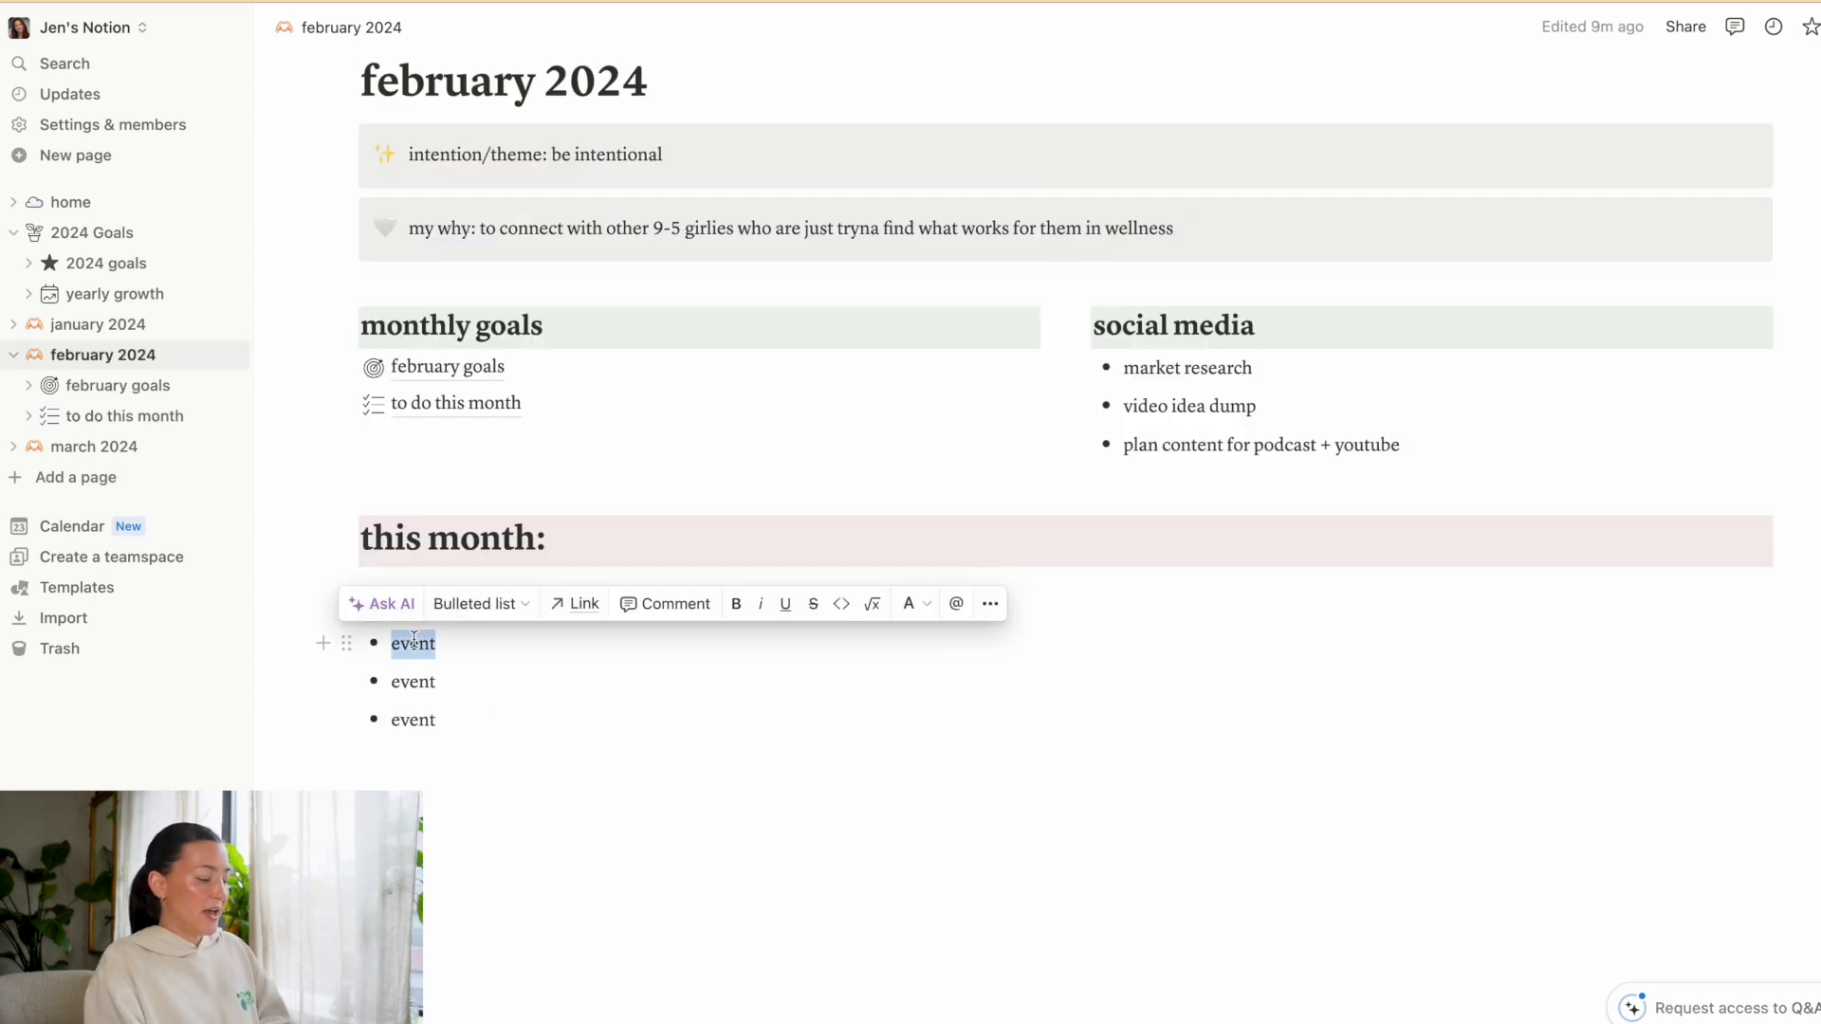
text(bernie's wedding)
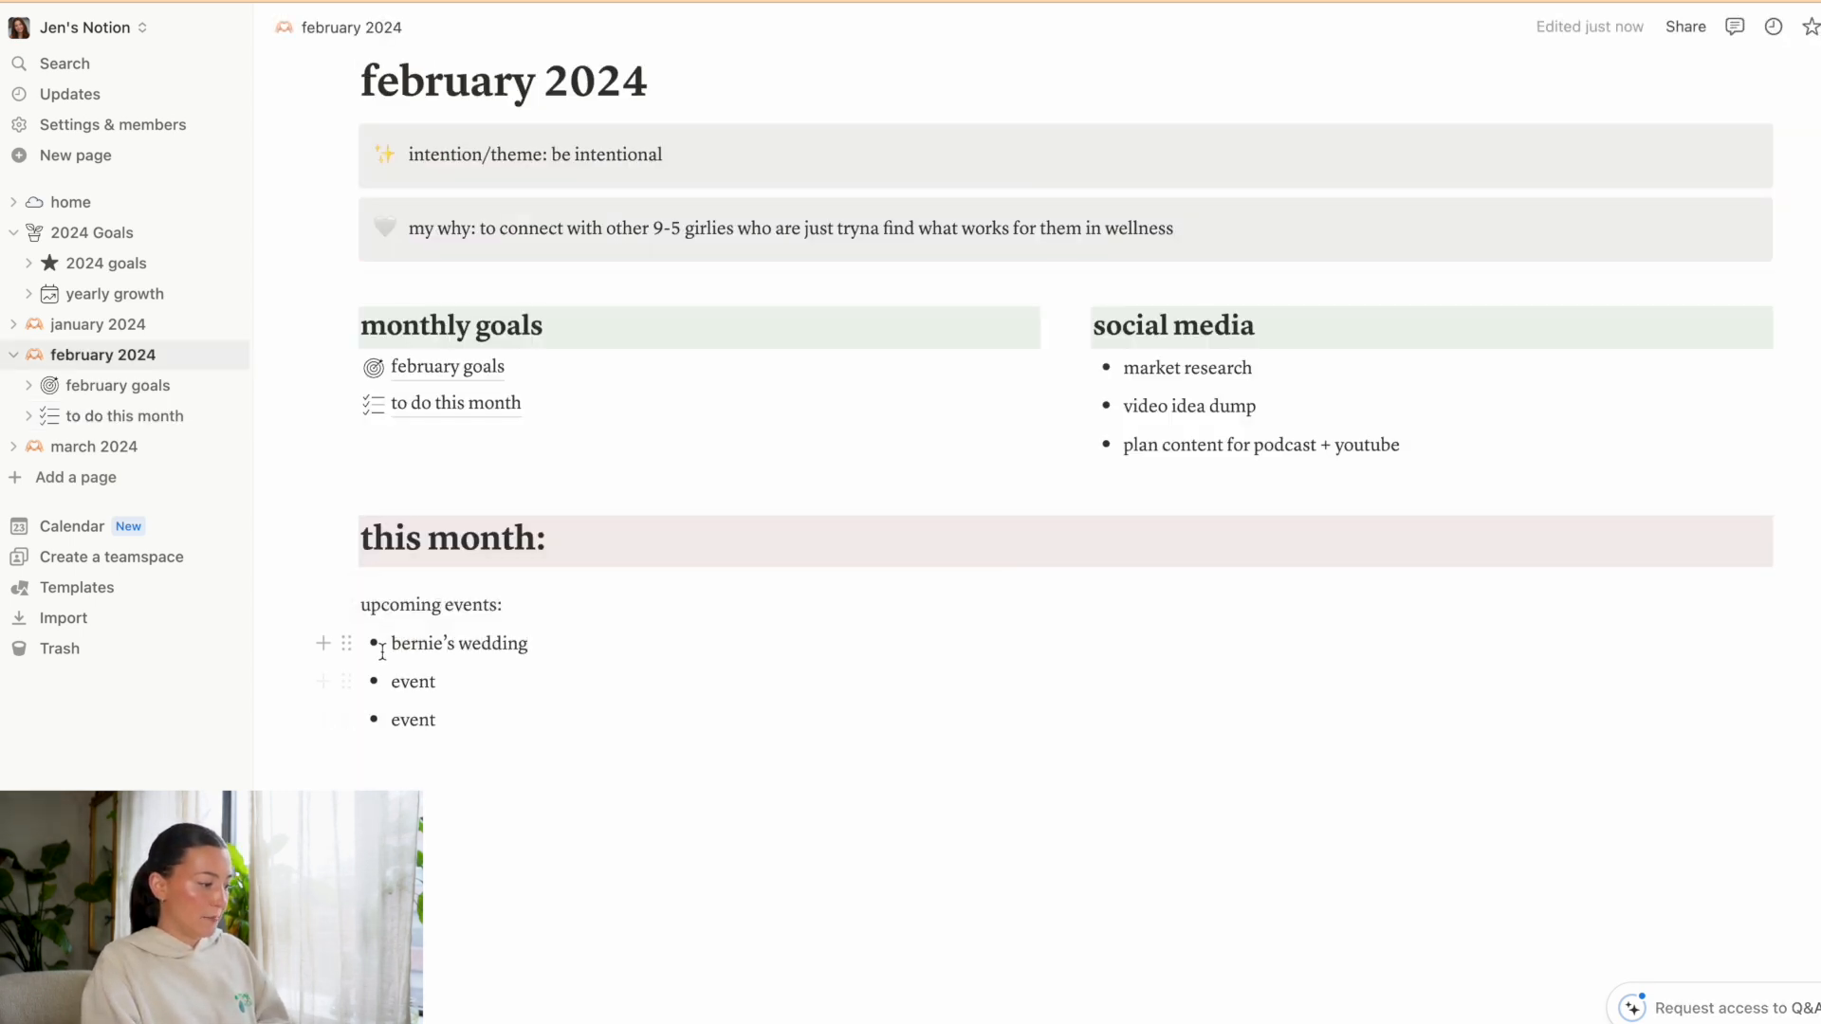
key(Escape)
click(388, 651)
text(feb 3:)
Replace the second upcoming event placeholder with "feb 16-22: tulum".
double_click(413, 682)
text(feb 15-)
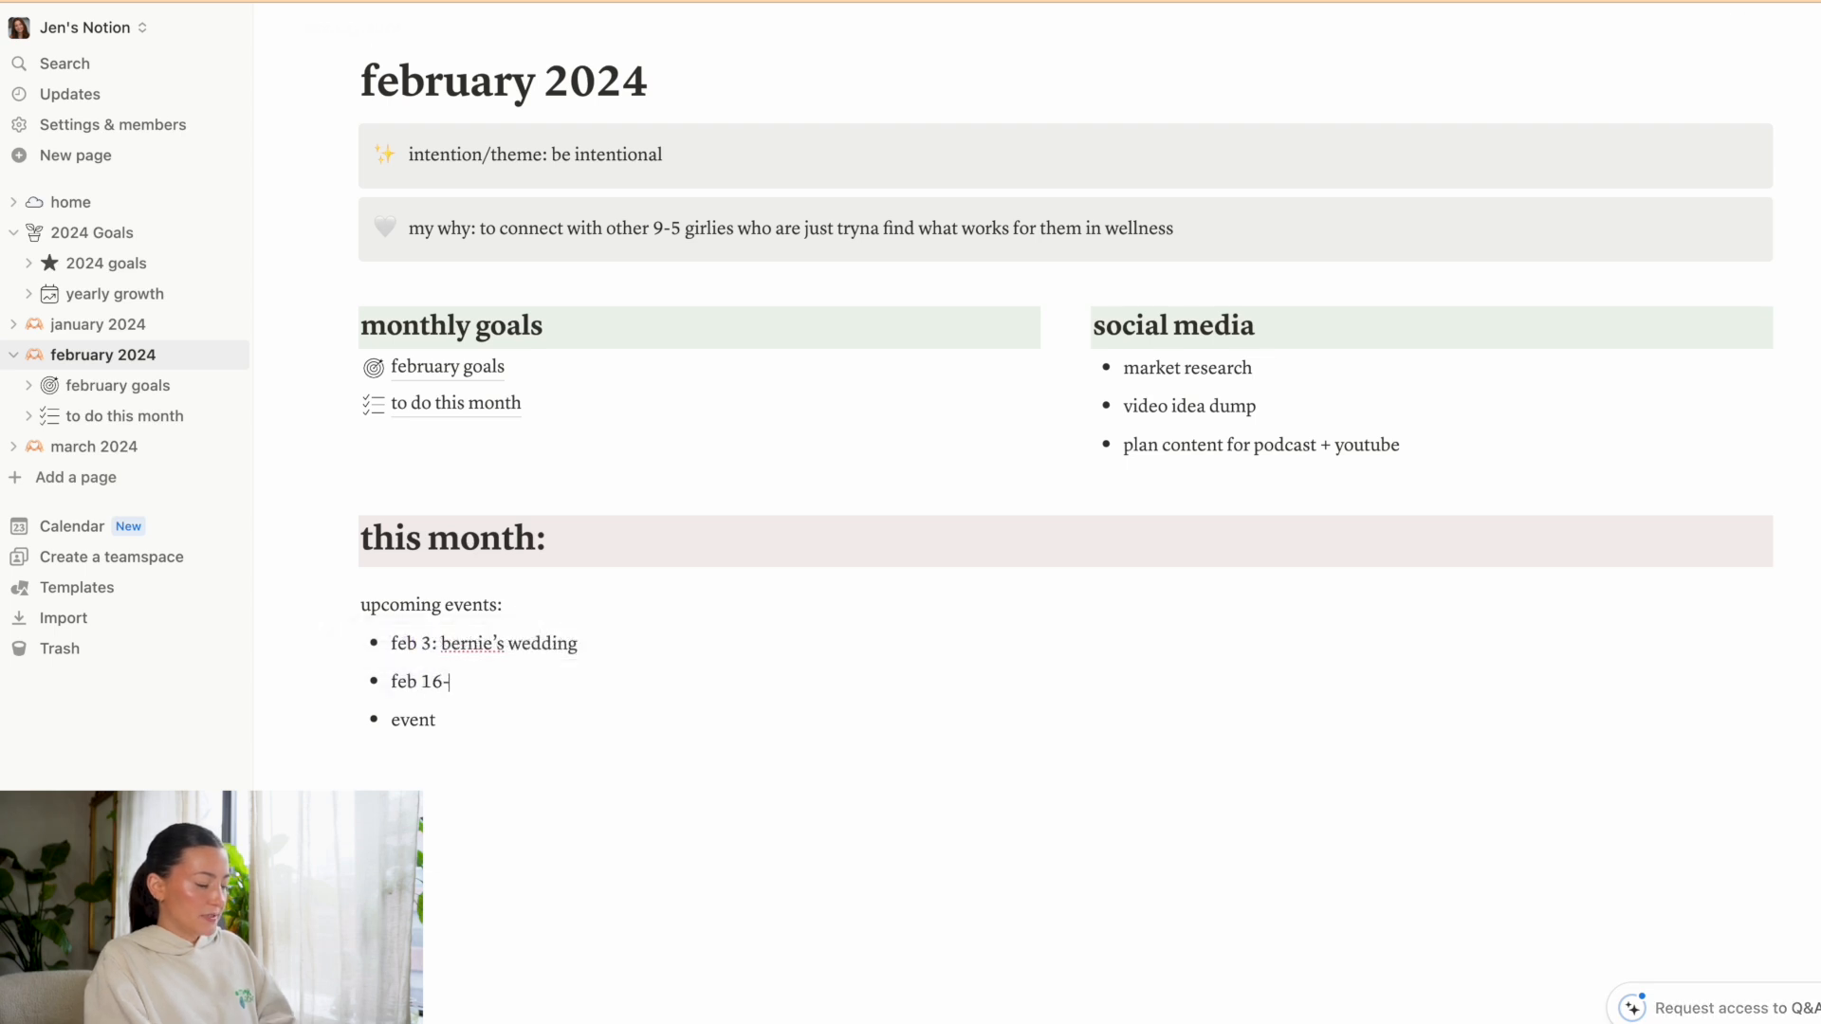
key(BackSpace)
key(BackSpace)
text(6-22: tul)
key(BackSpace)
key(BackSpace)
key(BackSpace)
key(BackSpace)
text(: tulum)
Delete the leftover third event placeholder and its bullet from the upcoming events list.
click(435, 720)
key(BackSpace)
key(BackSpace)
key(BackSpace)
key(BackSpace)
key(BackSpace)
key(BackSpace)
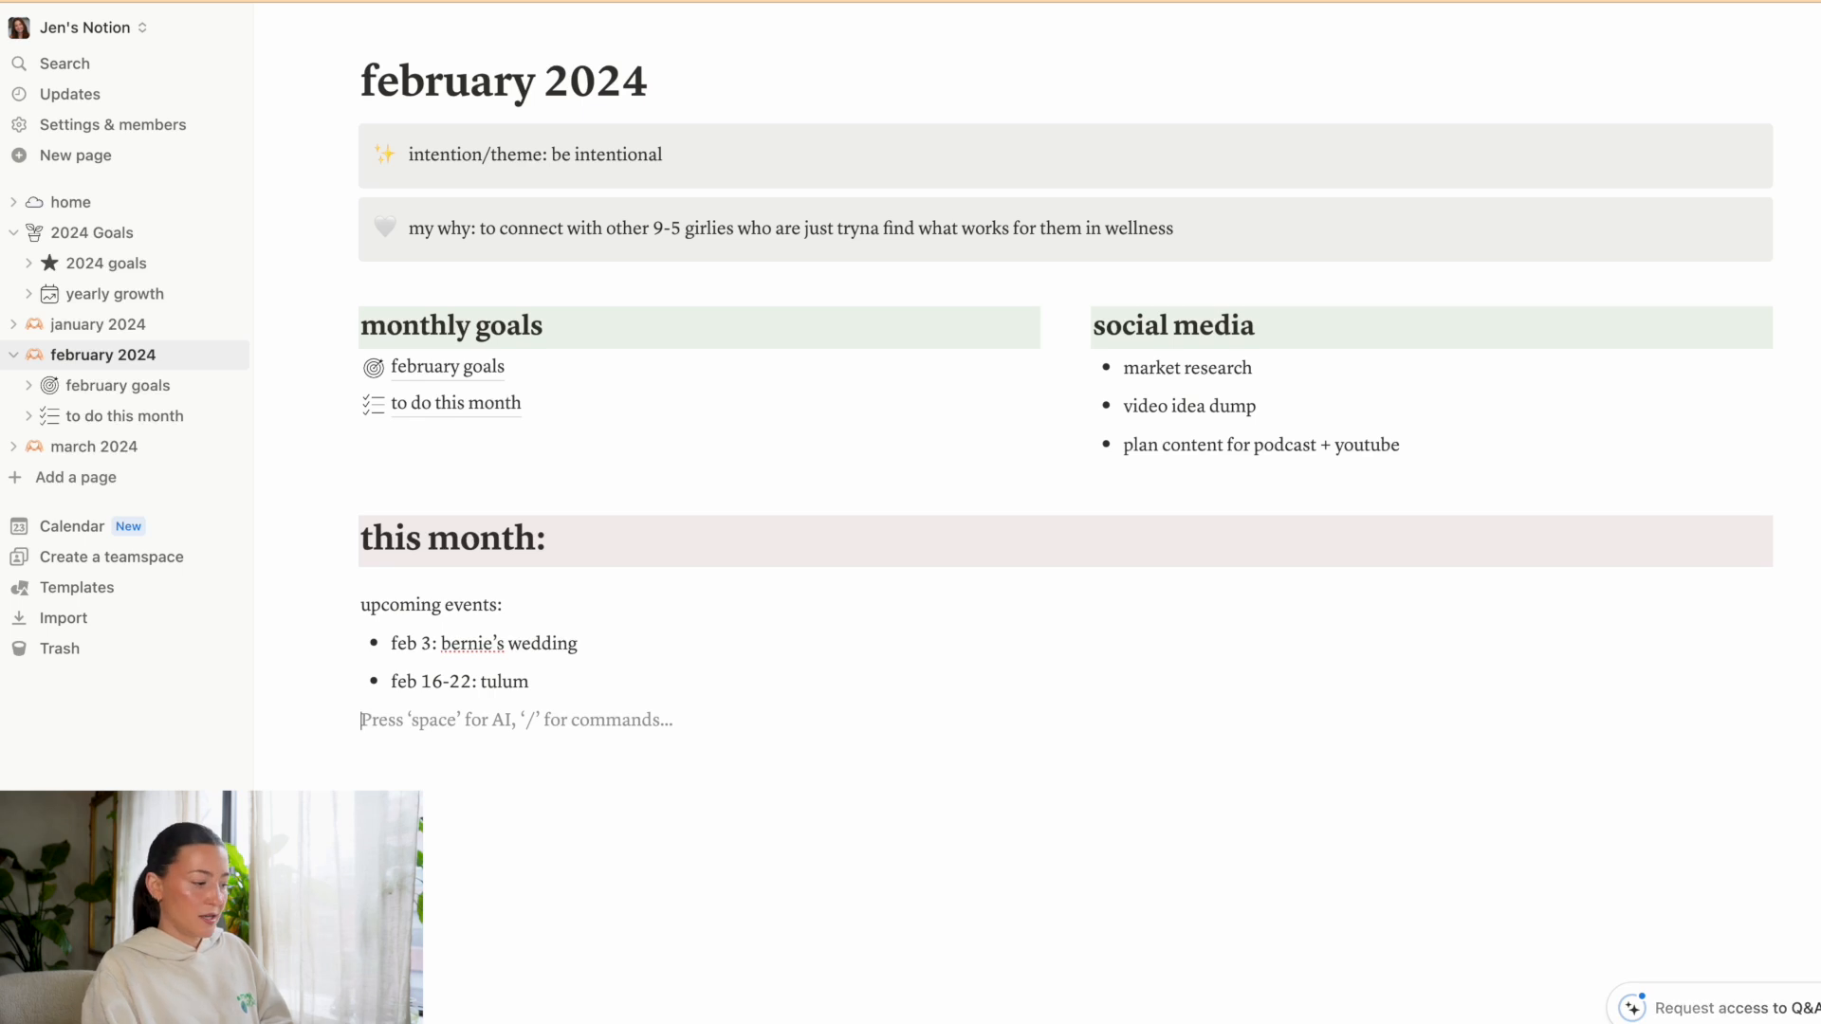
Insert "feb 14: valentines day" as a new bullet between the wedding and the tulum trip.
click(579, 645)
key(Return)
text(feb 14: valentines days)
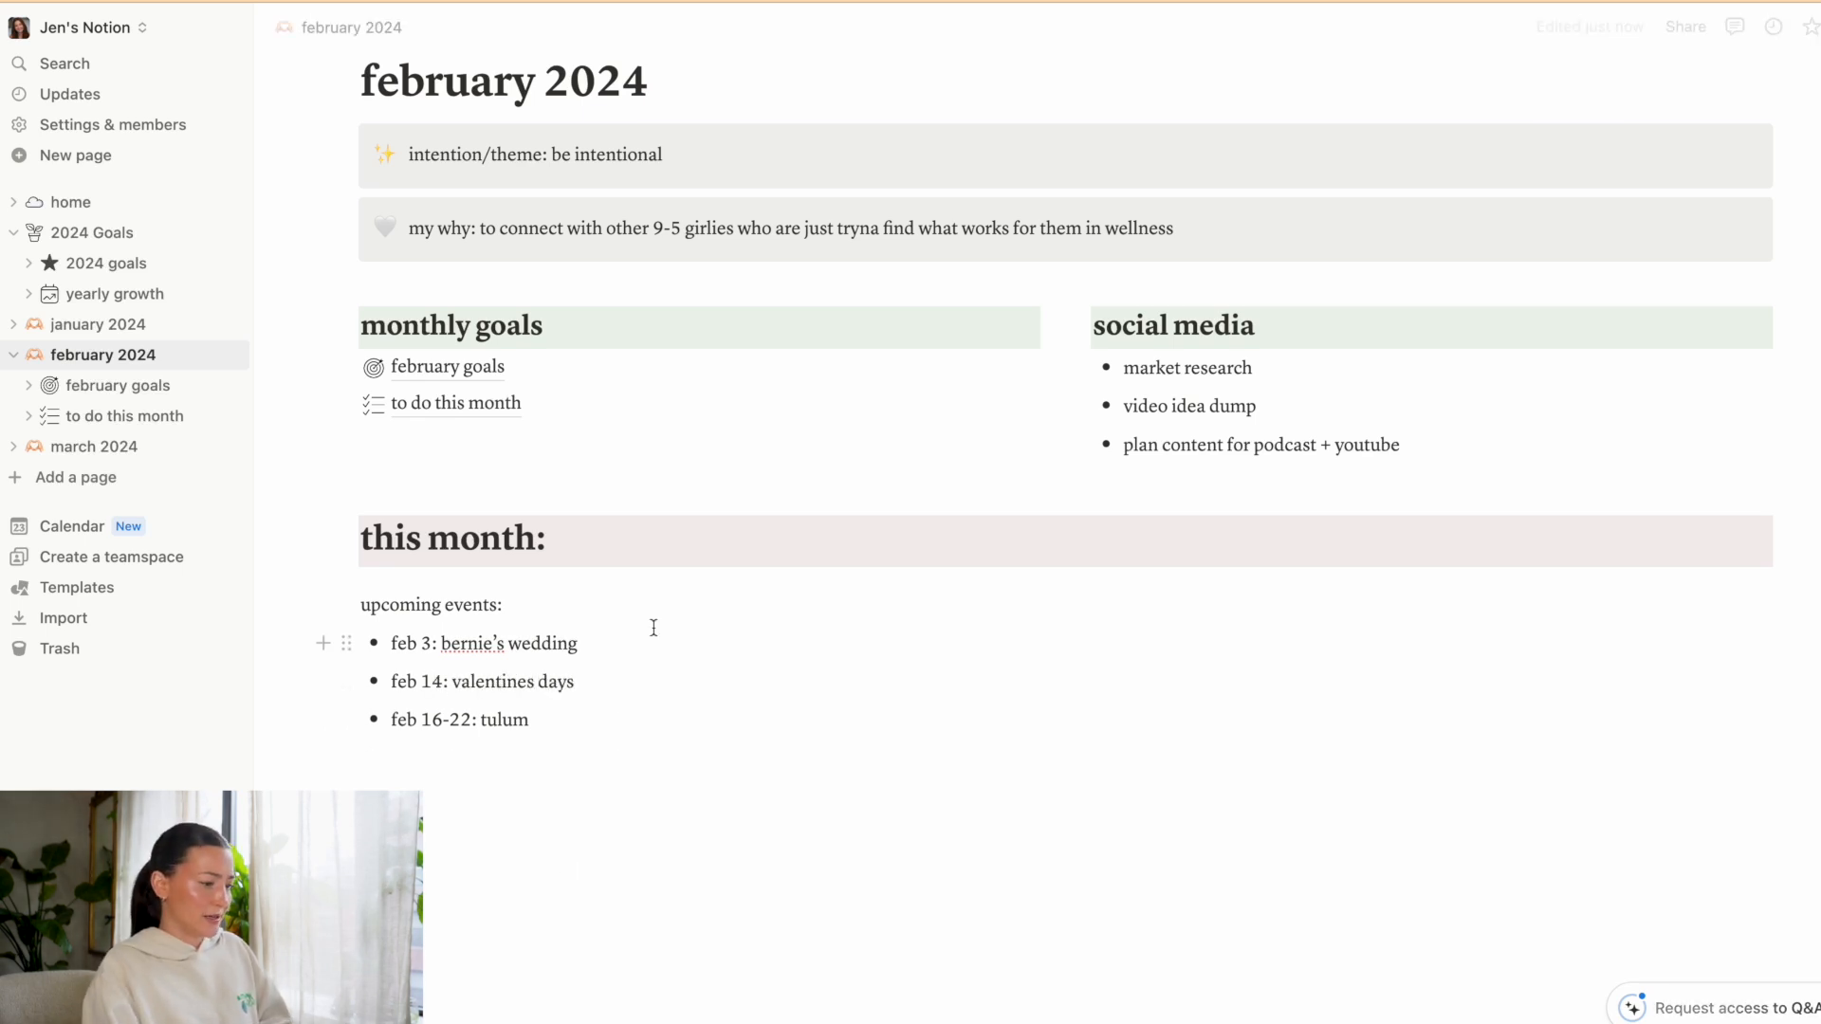
key(BackSpace)
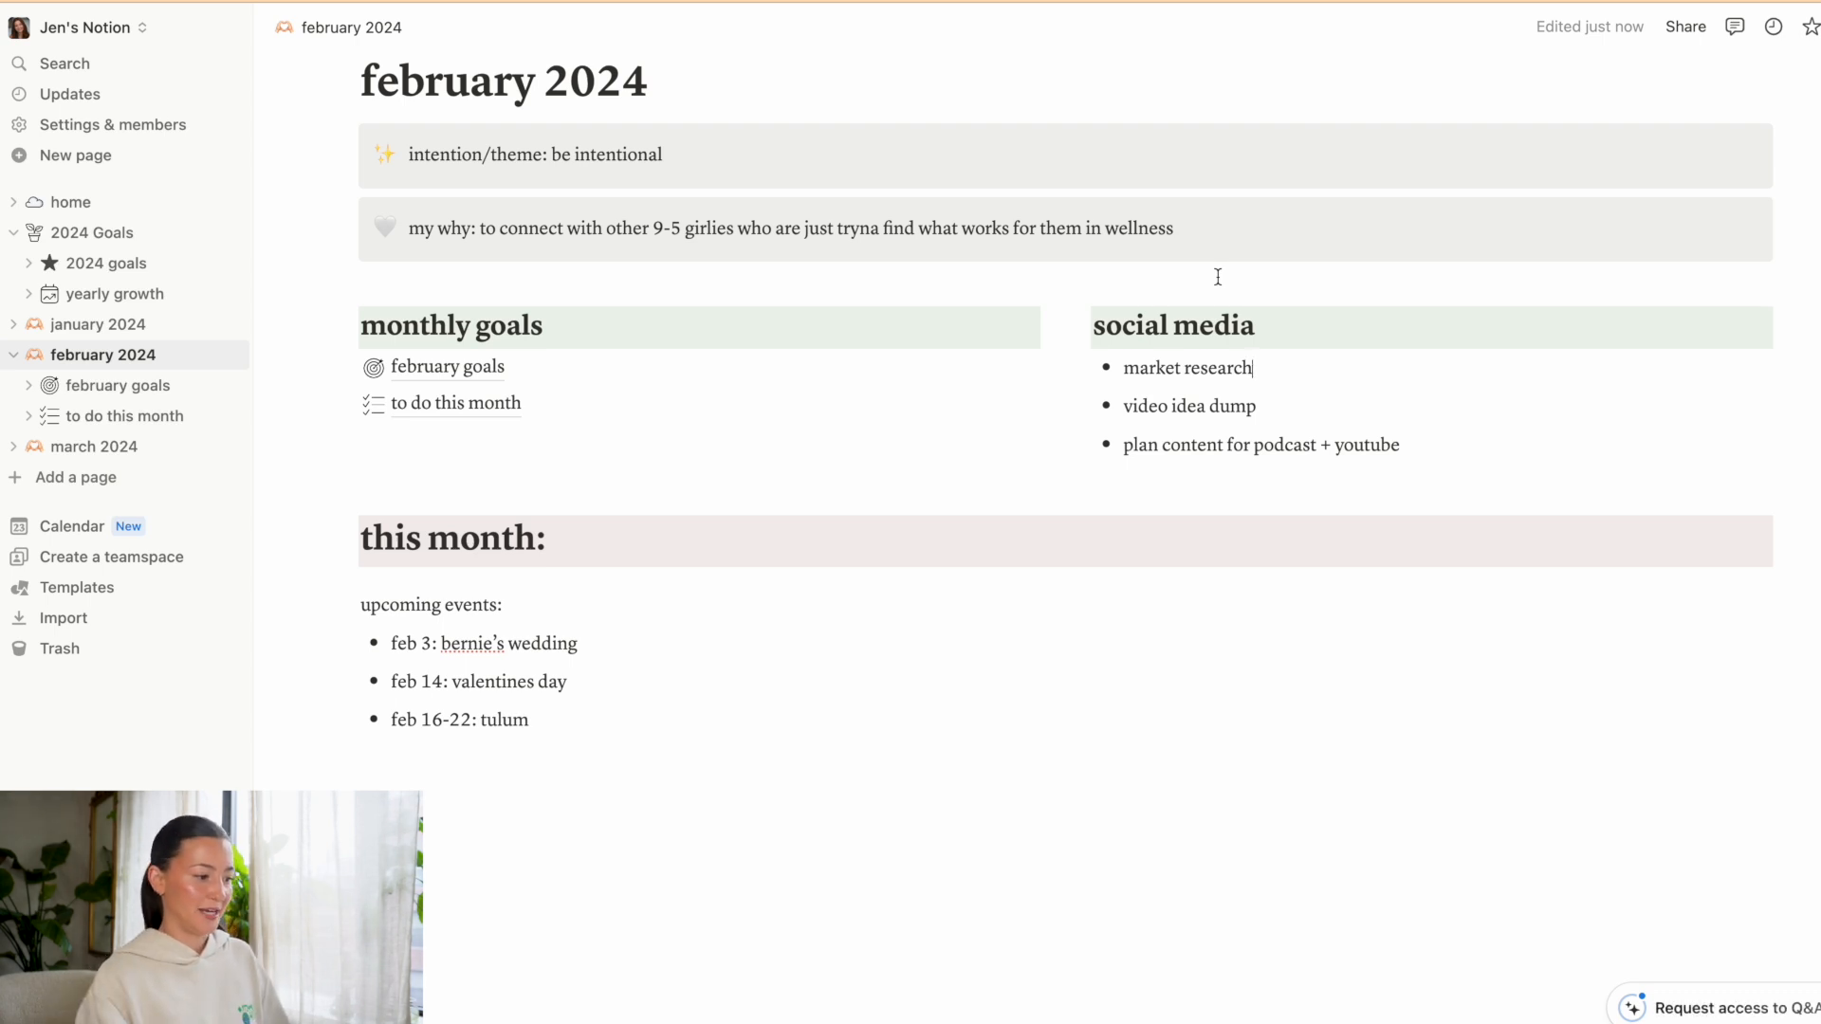
Switch to Rella in a new browser tab, dismiss the notification request, and expand the Youtube folder in Notes.
key(super+t)
text(rell)
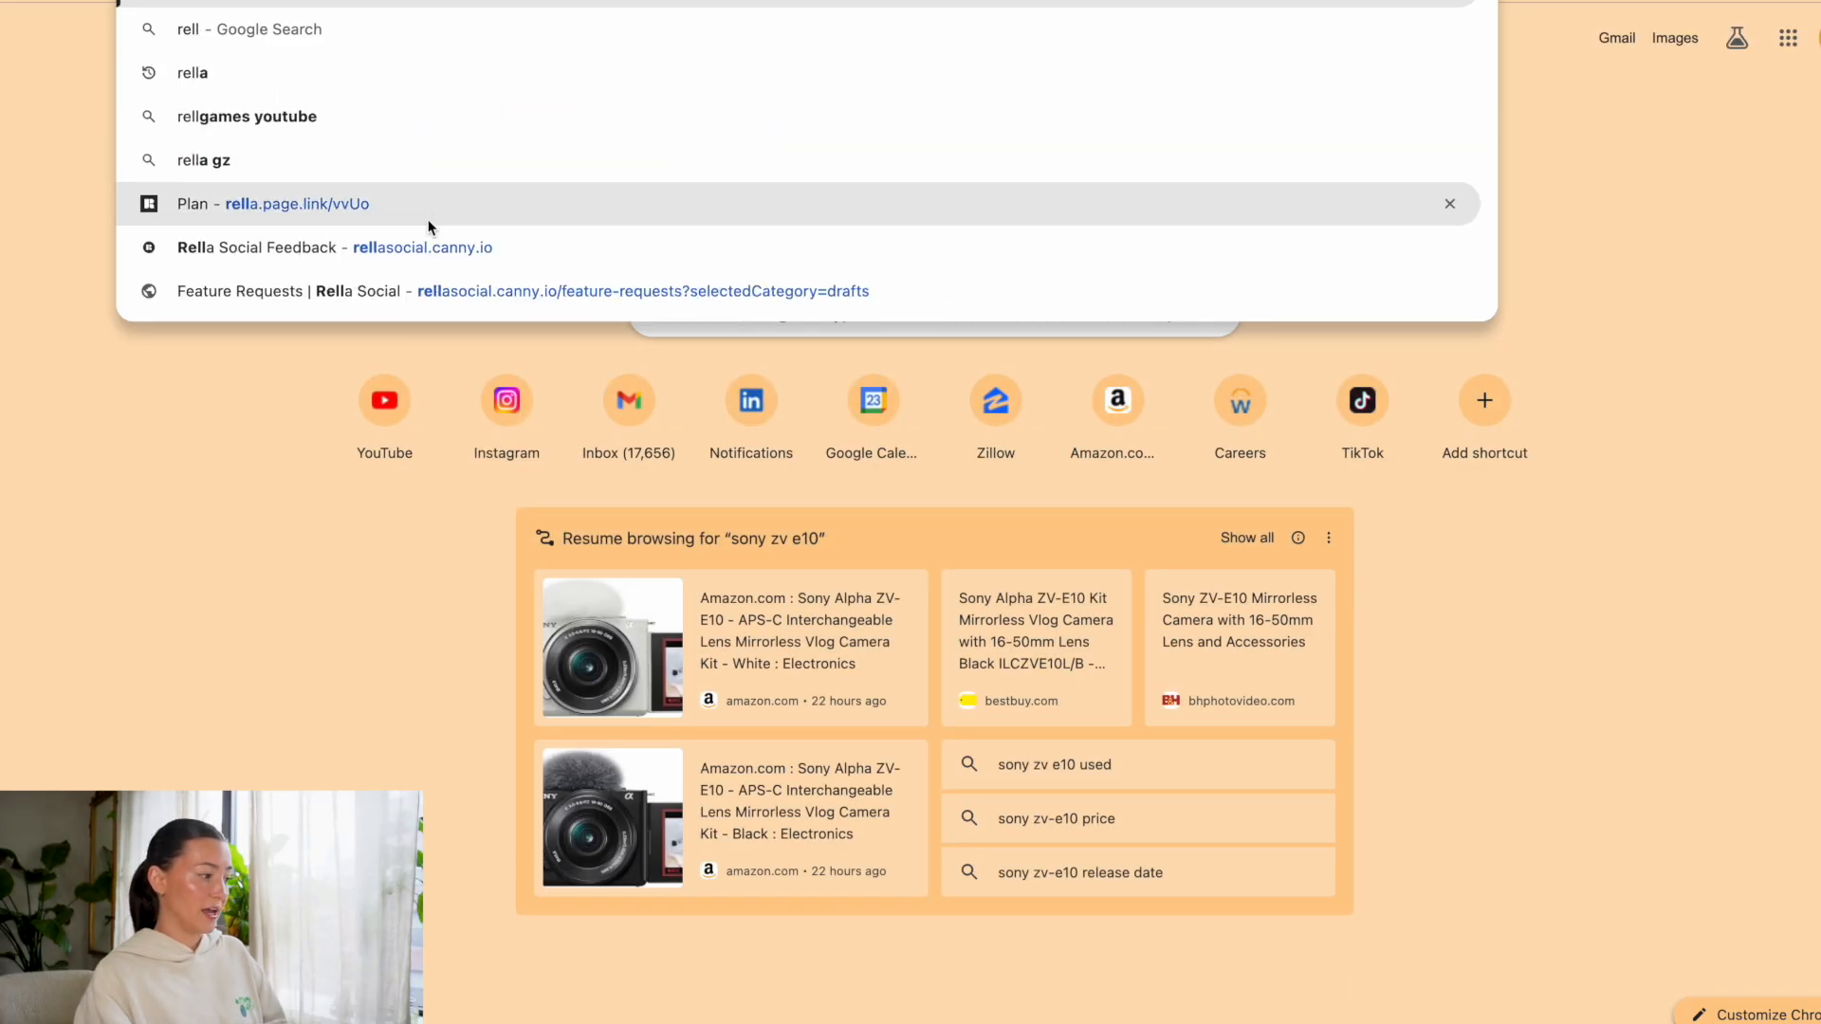
click(434, 203)
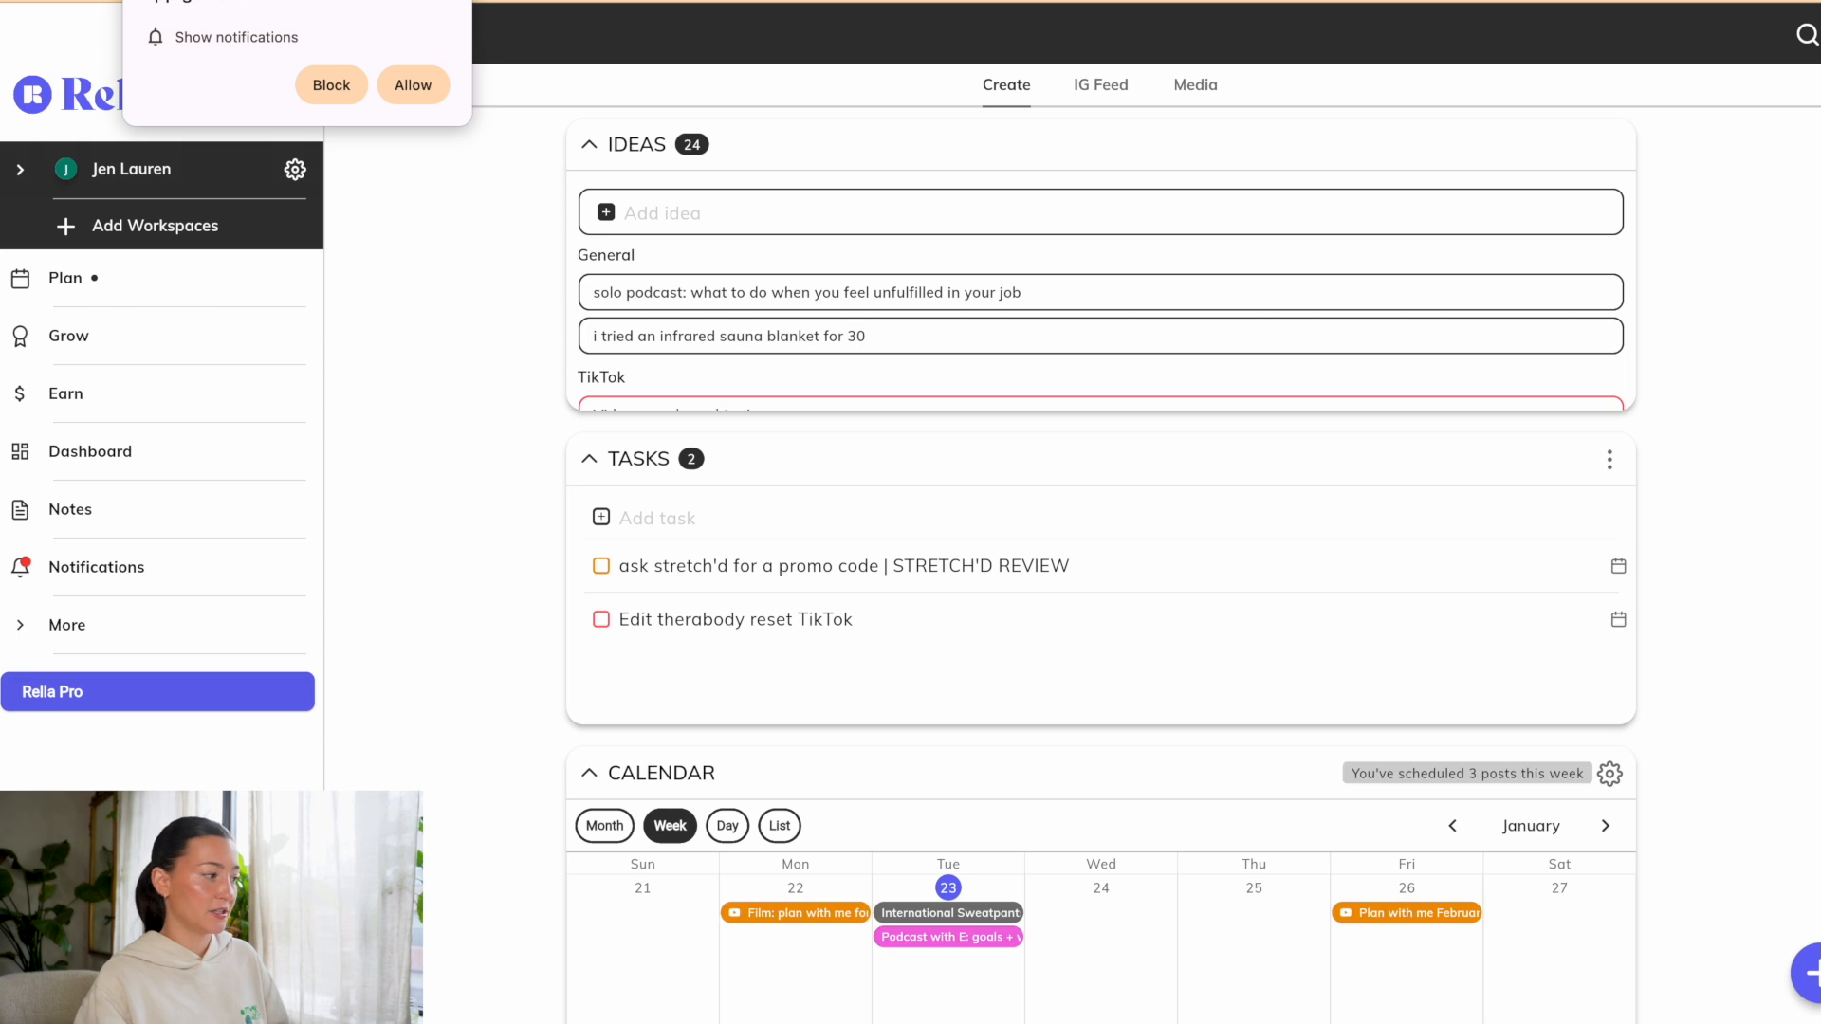
click(439, 4)
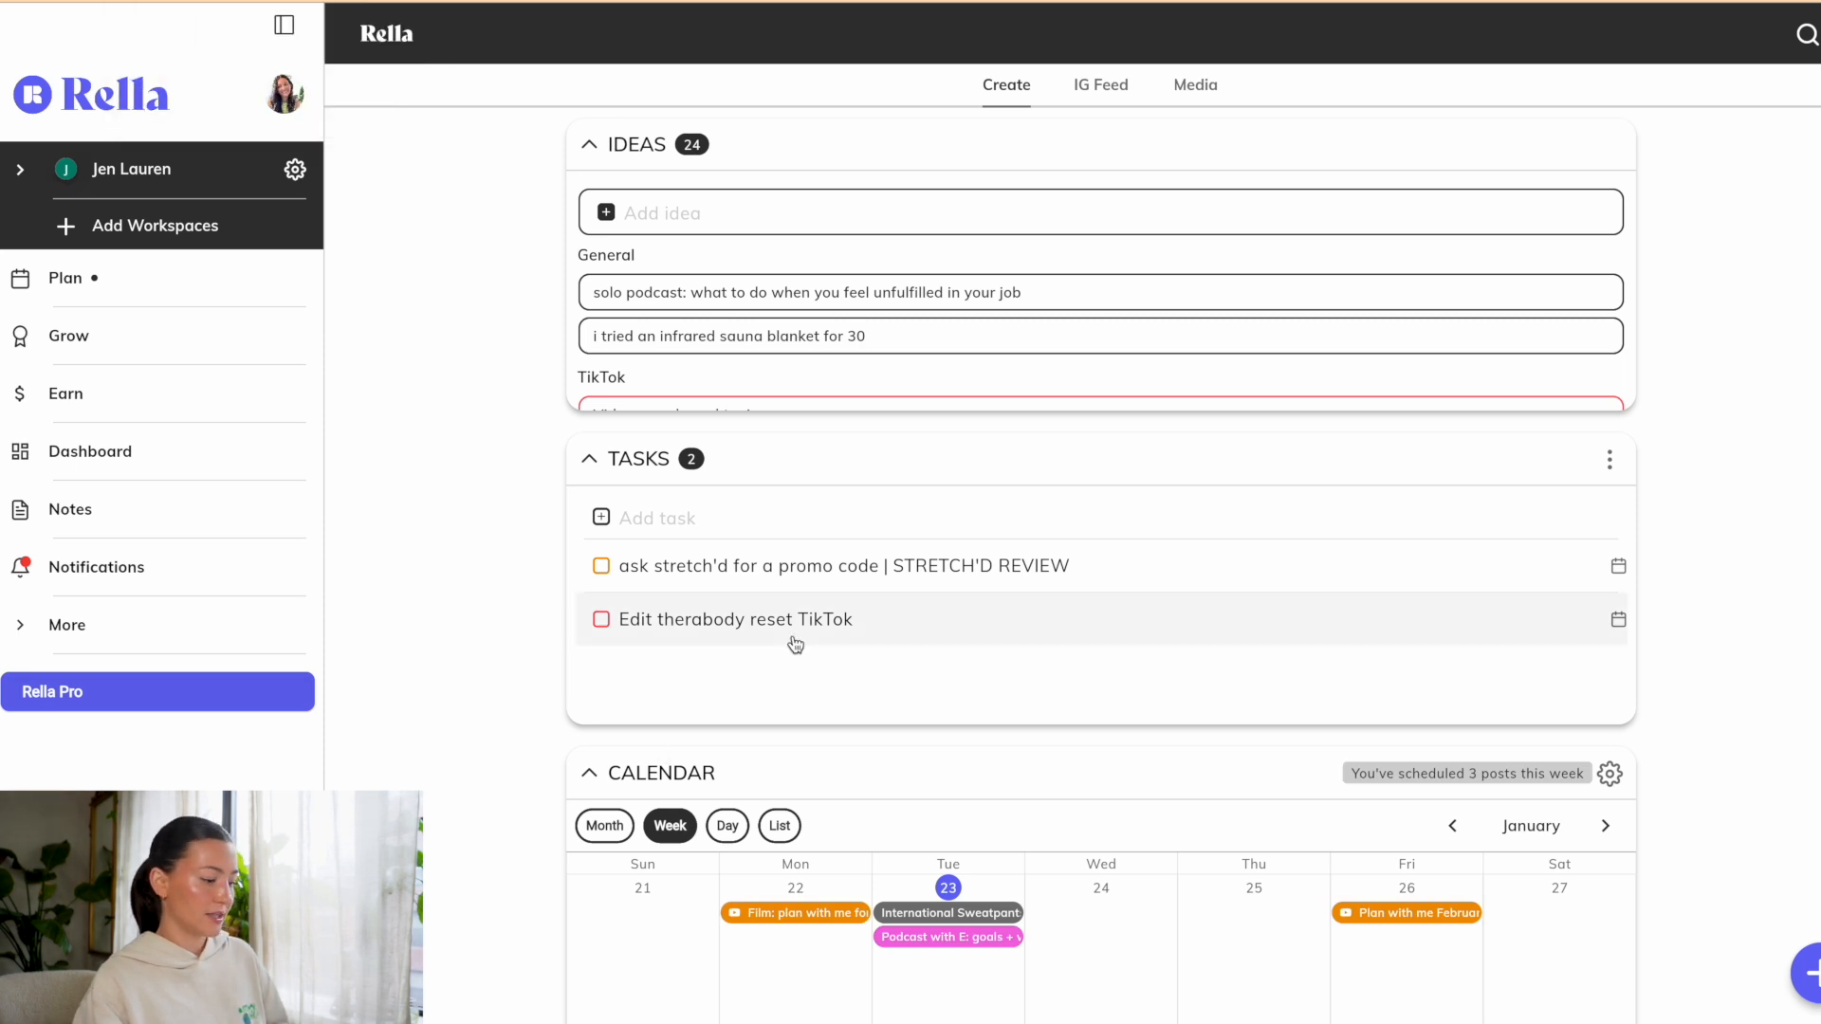
click(163, 493)
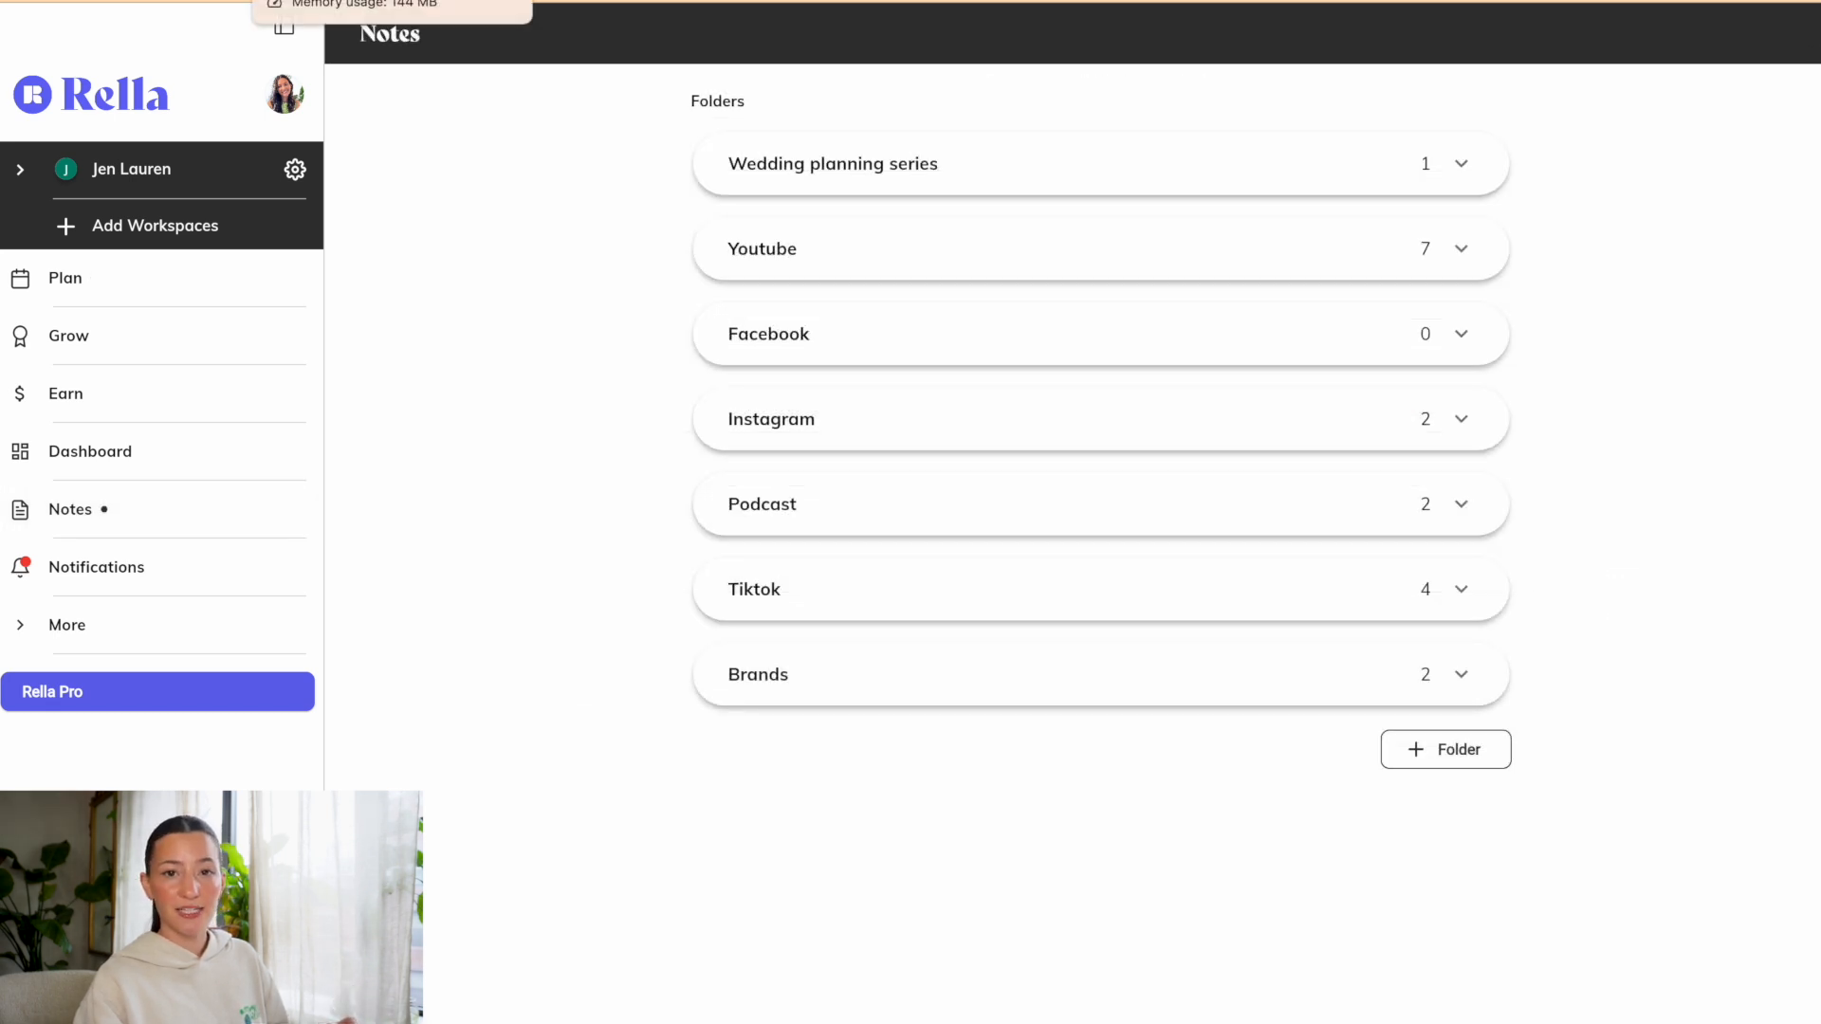
click(823, 249)
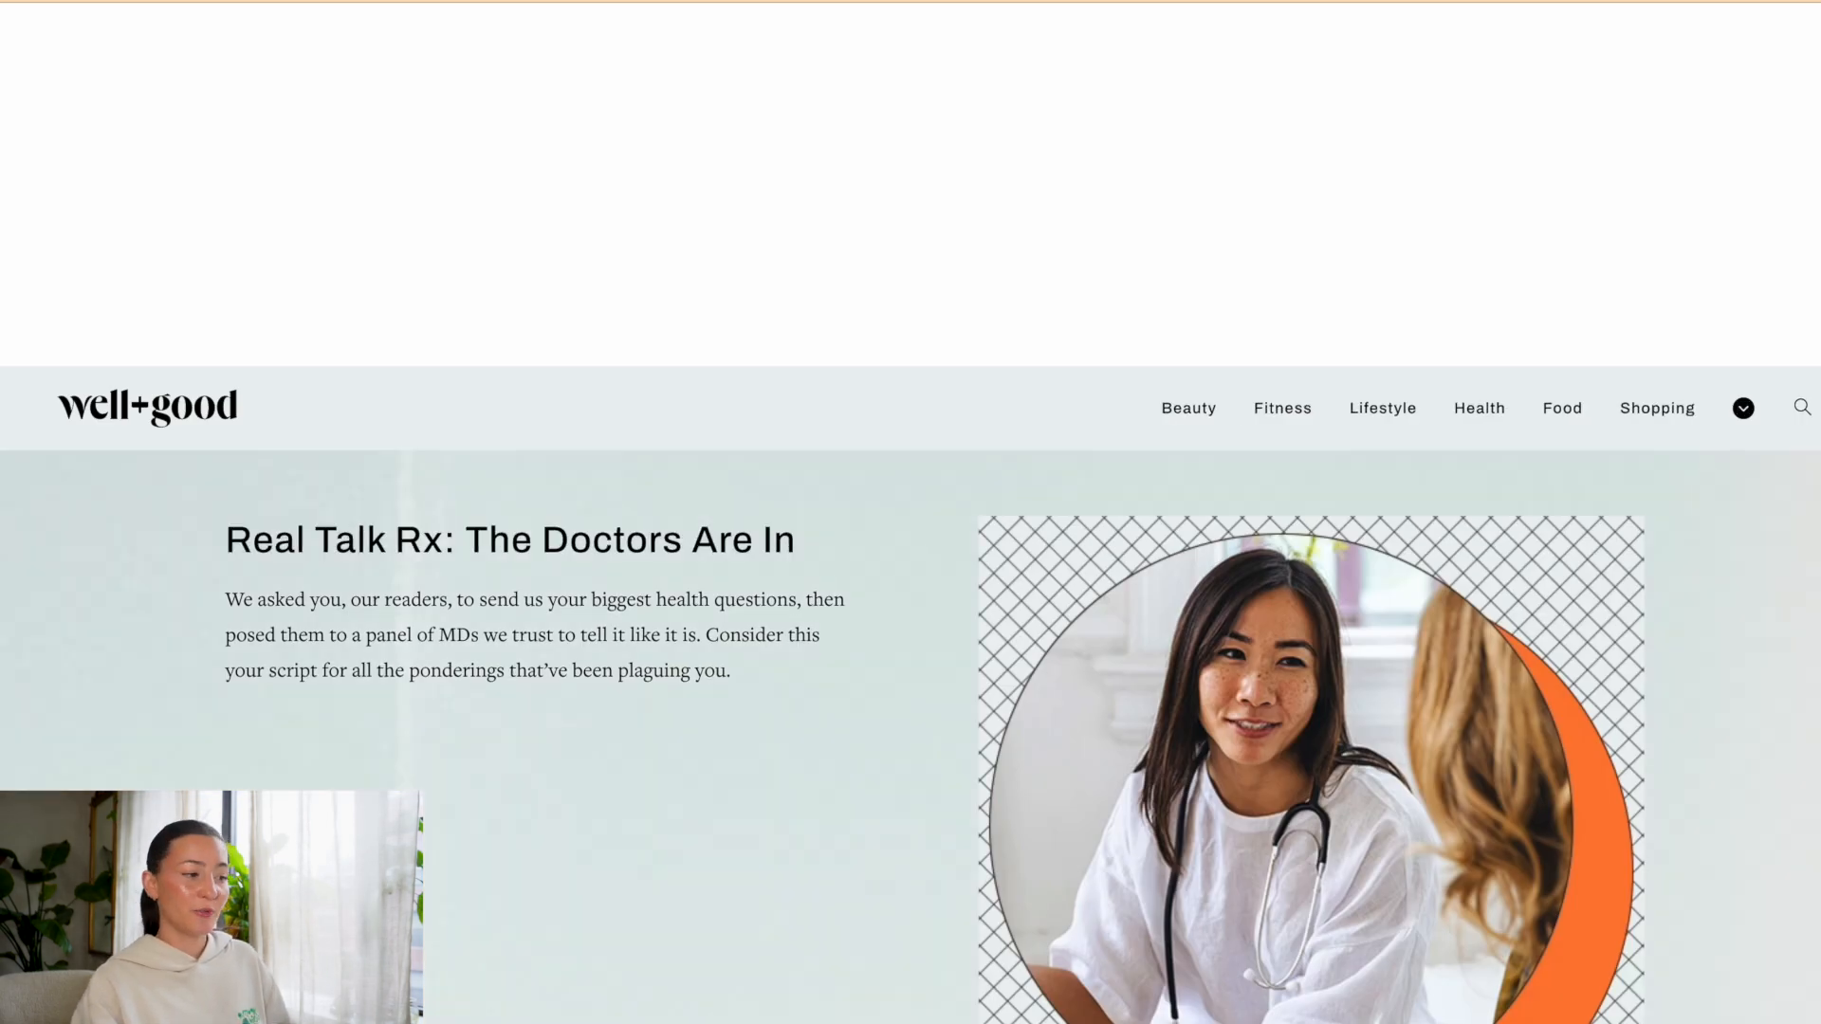
Browse the Well+Good home page, examining the latest articles and wellness categories for video ideas.
scroll(902, 503, down, 3)
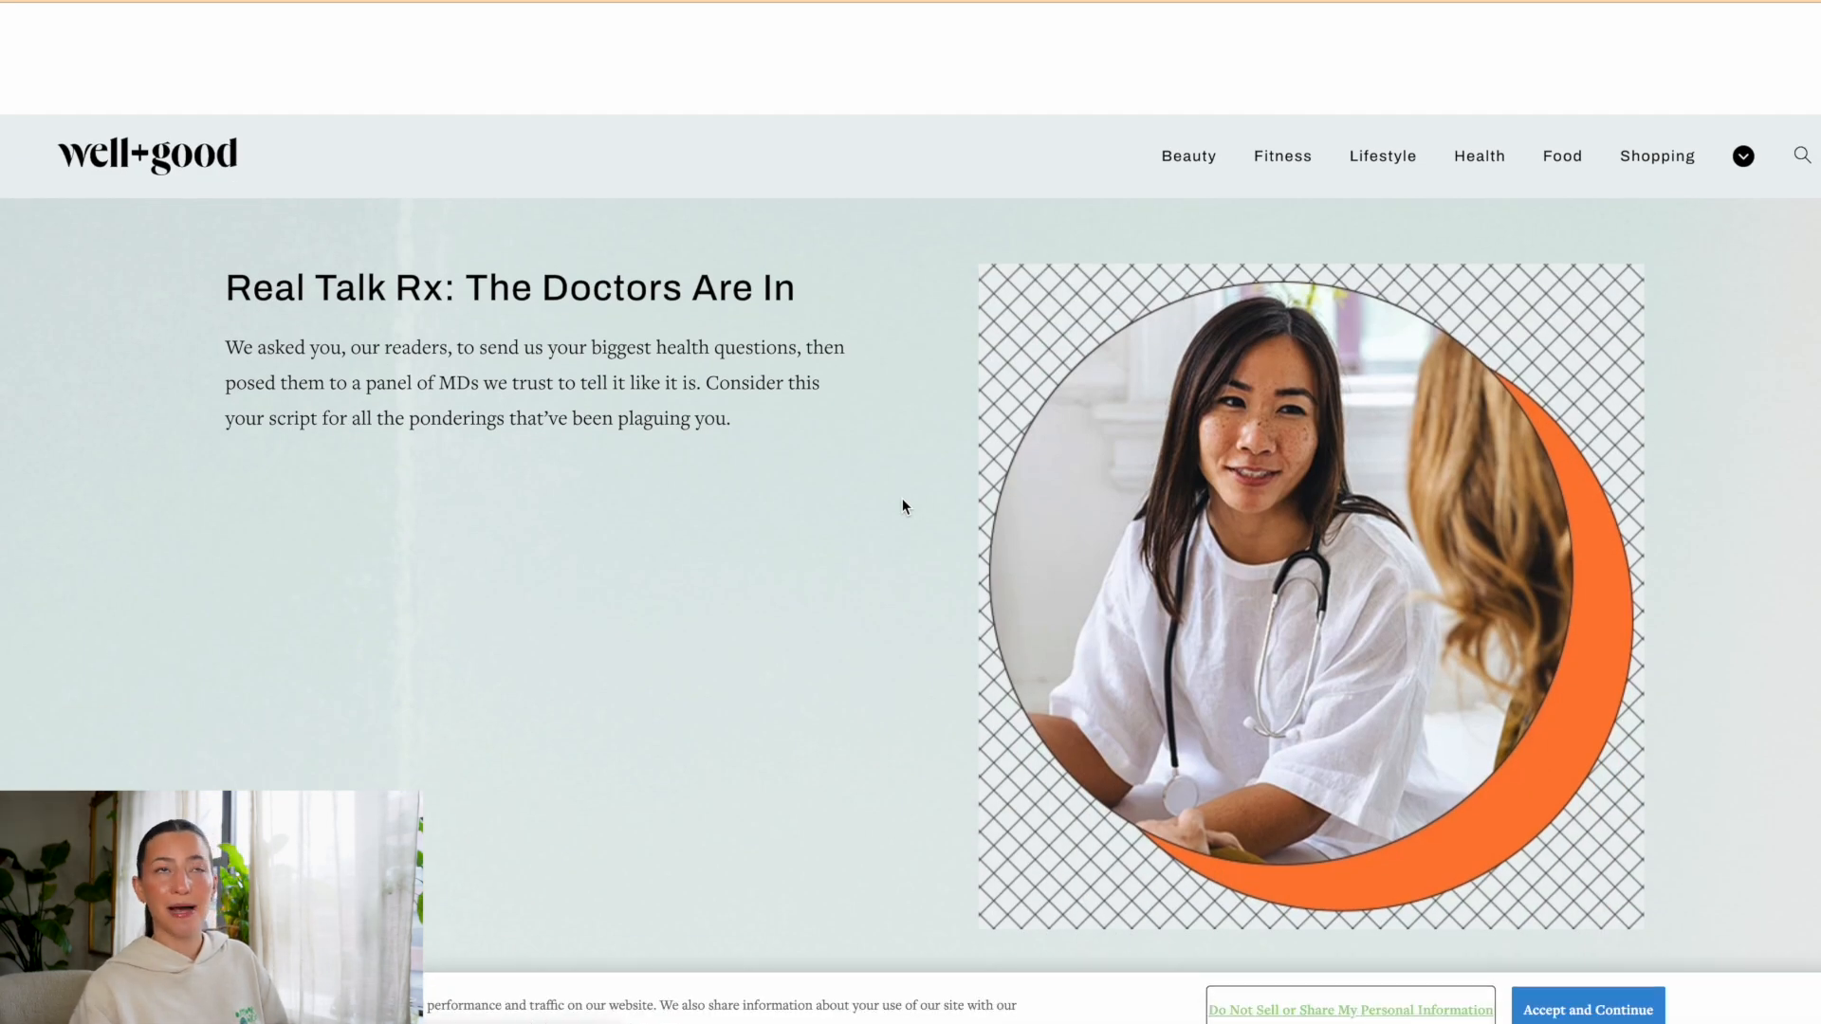
scroll(902, 500, down, 15)
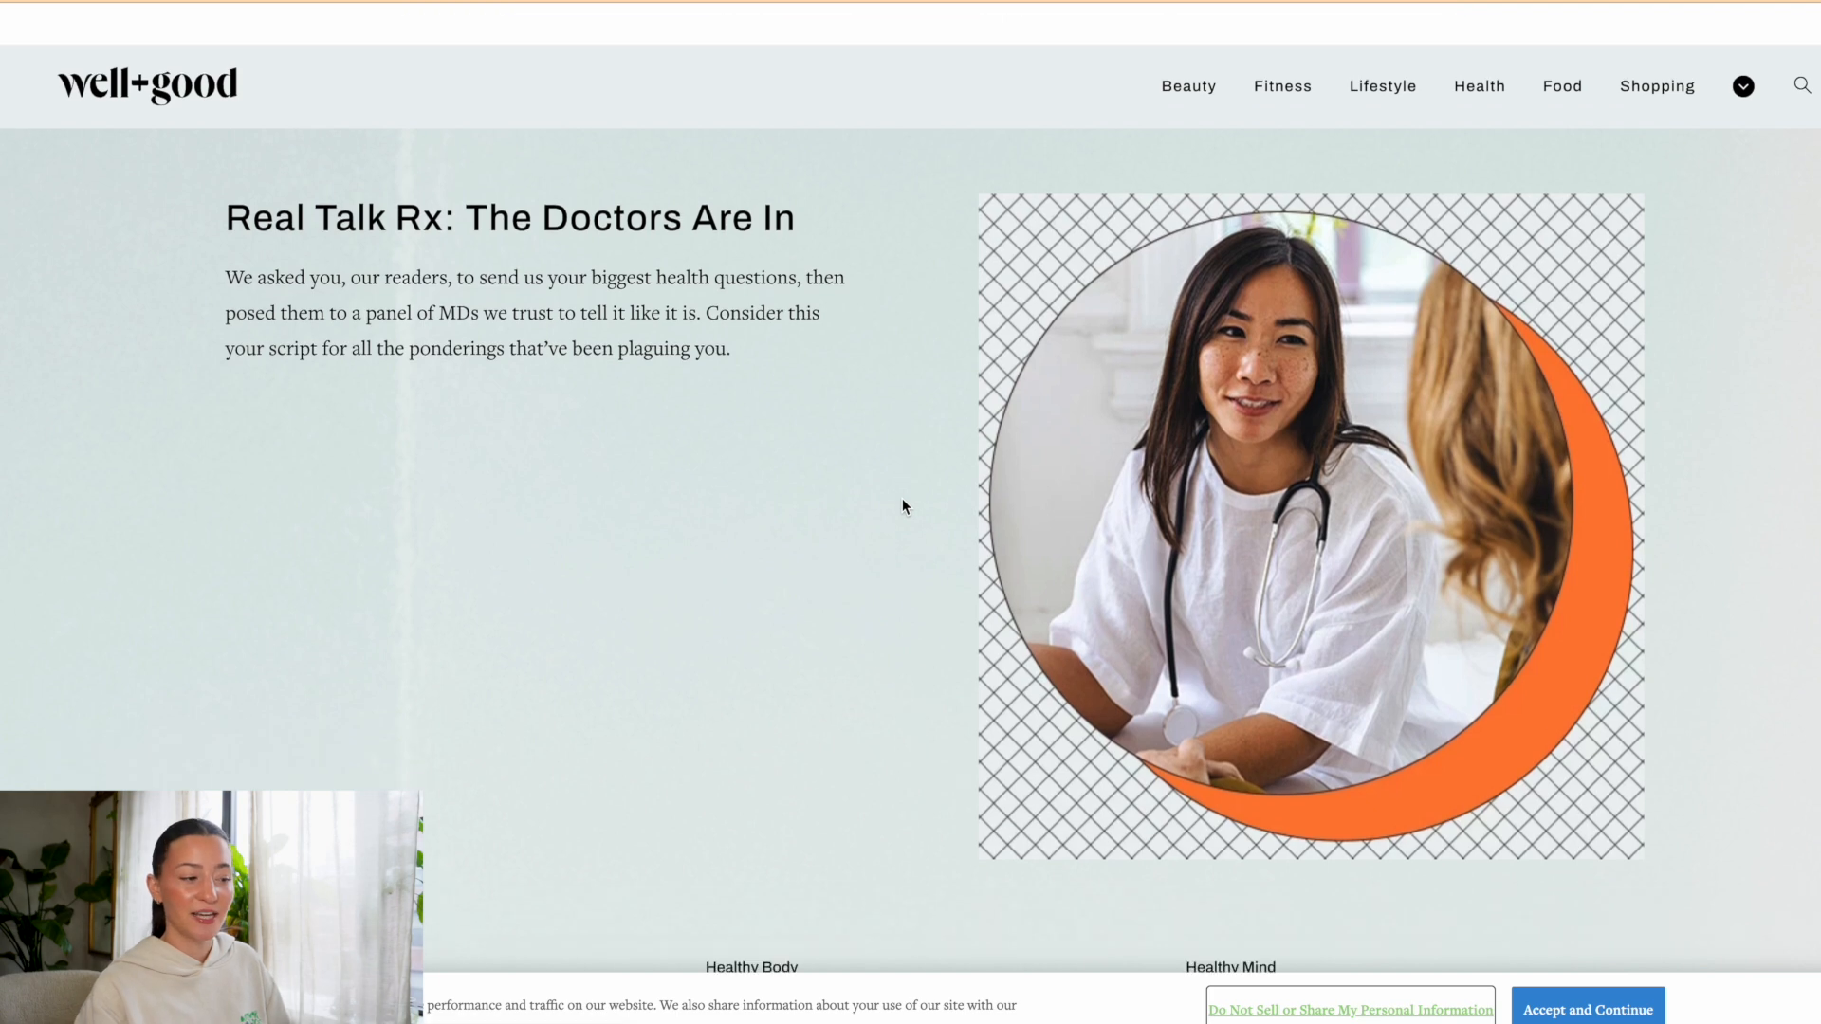
scroll(903, 506, down, 5)
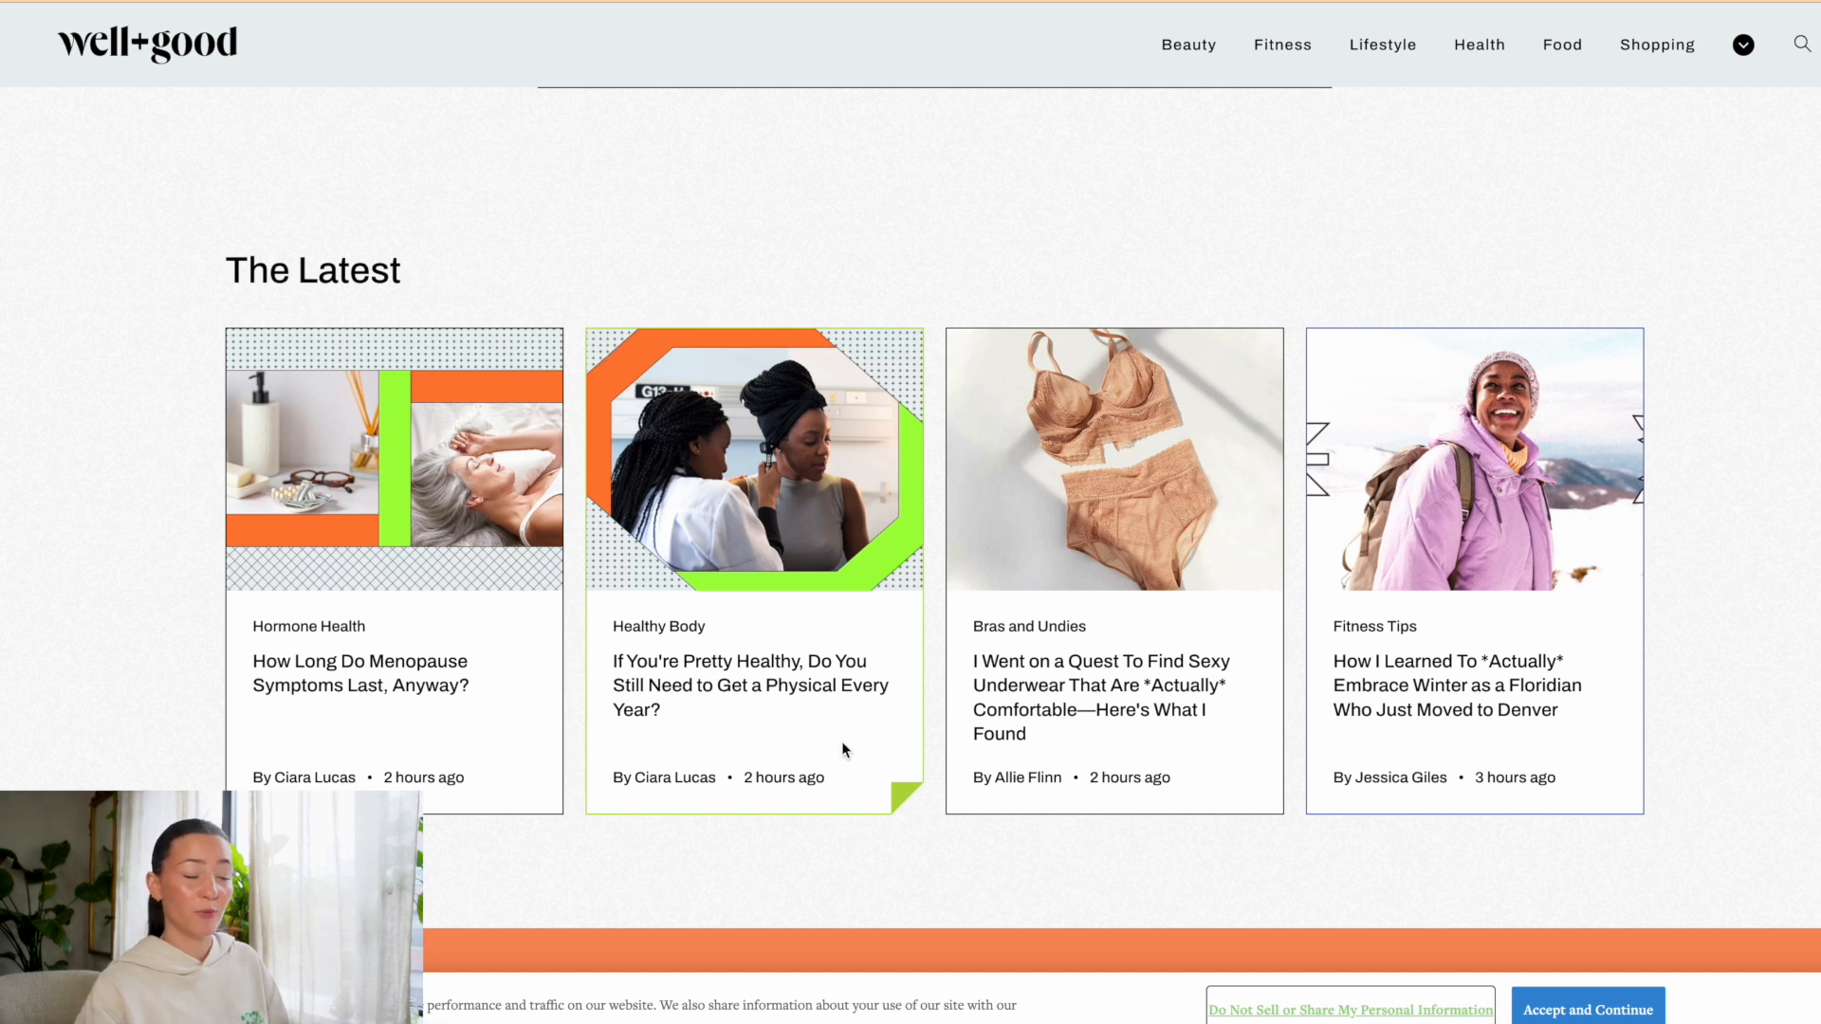
scroll(840, 741, down, 3)
scroll(843, 744, down, 10)
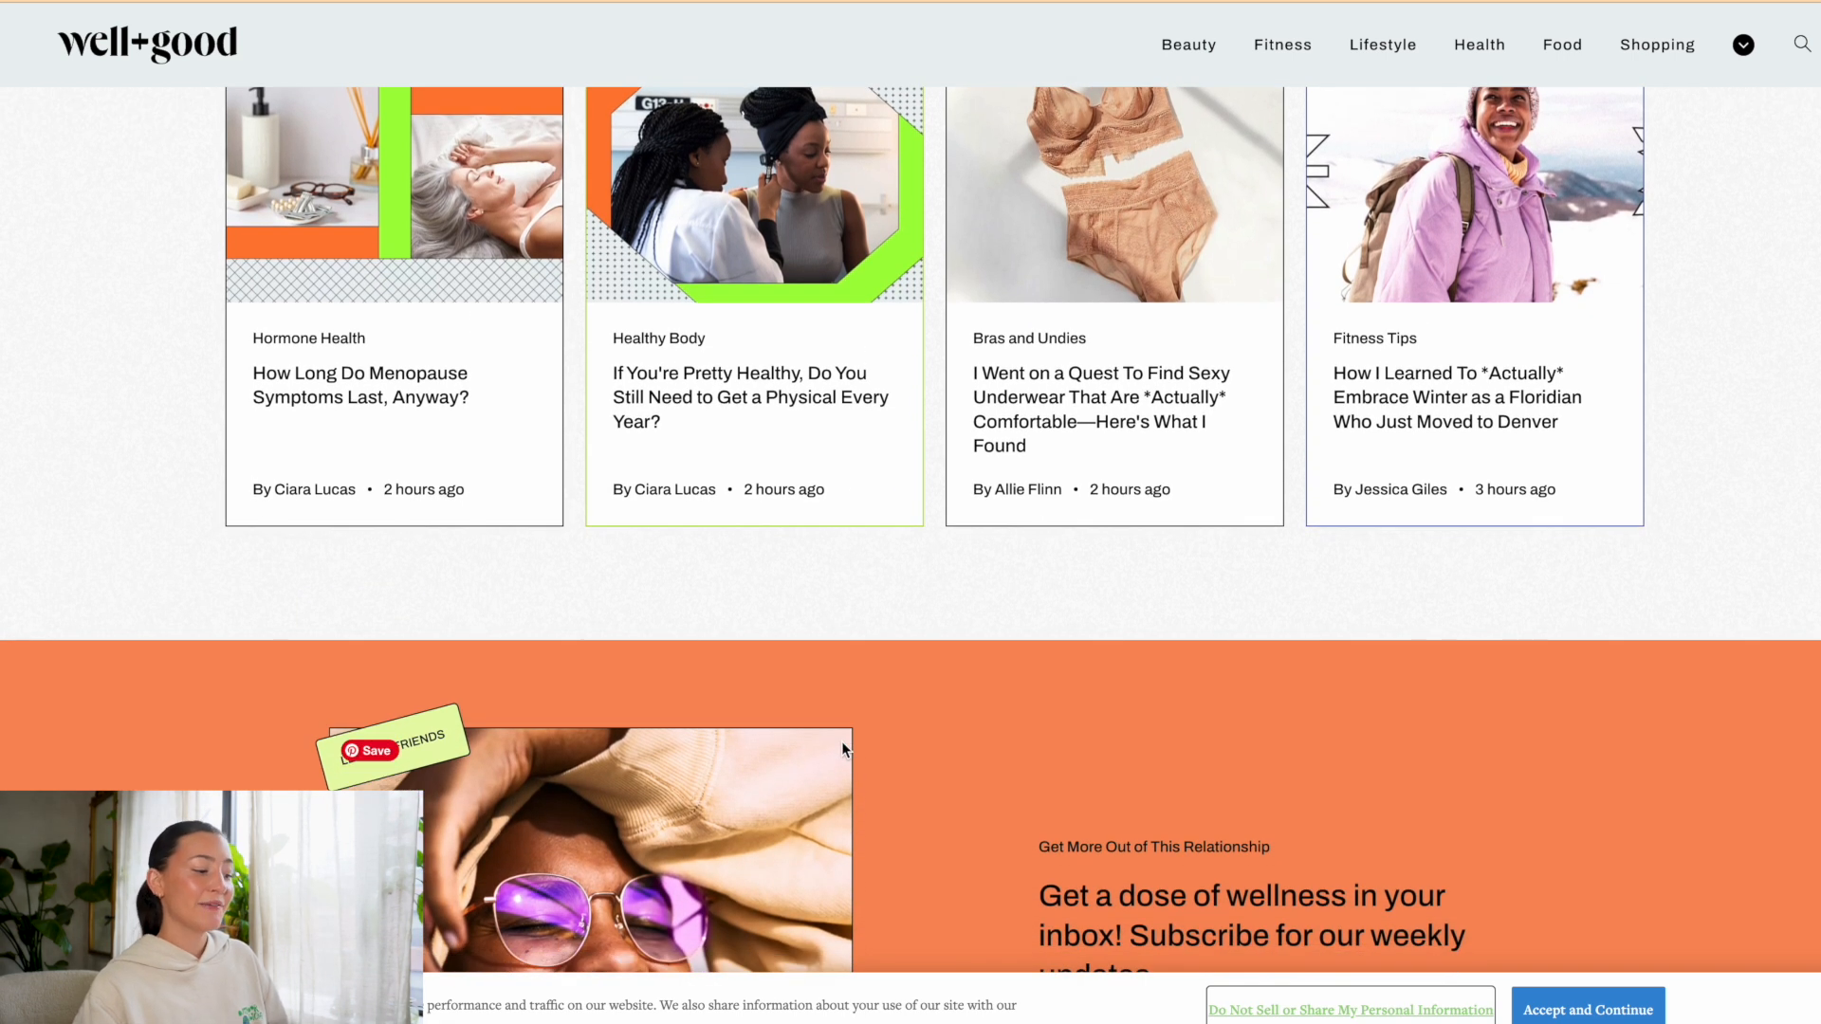
scroll(841, 742, down, 2)
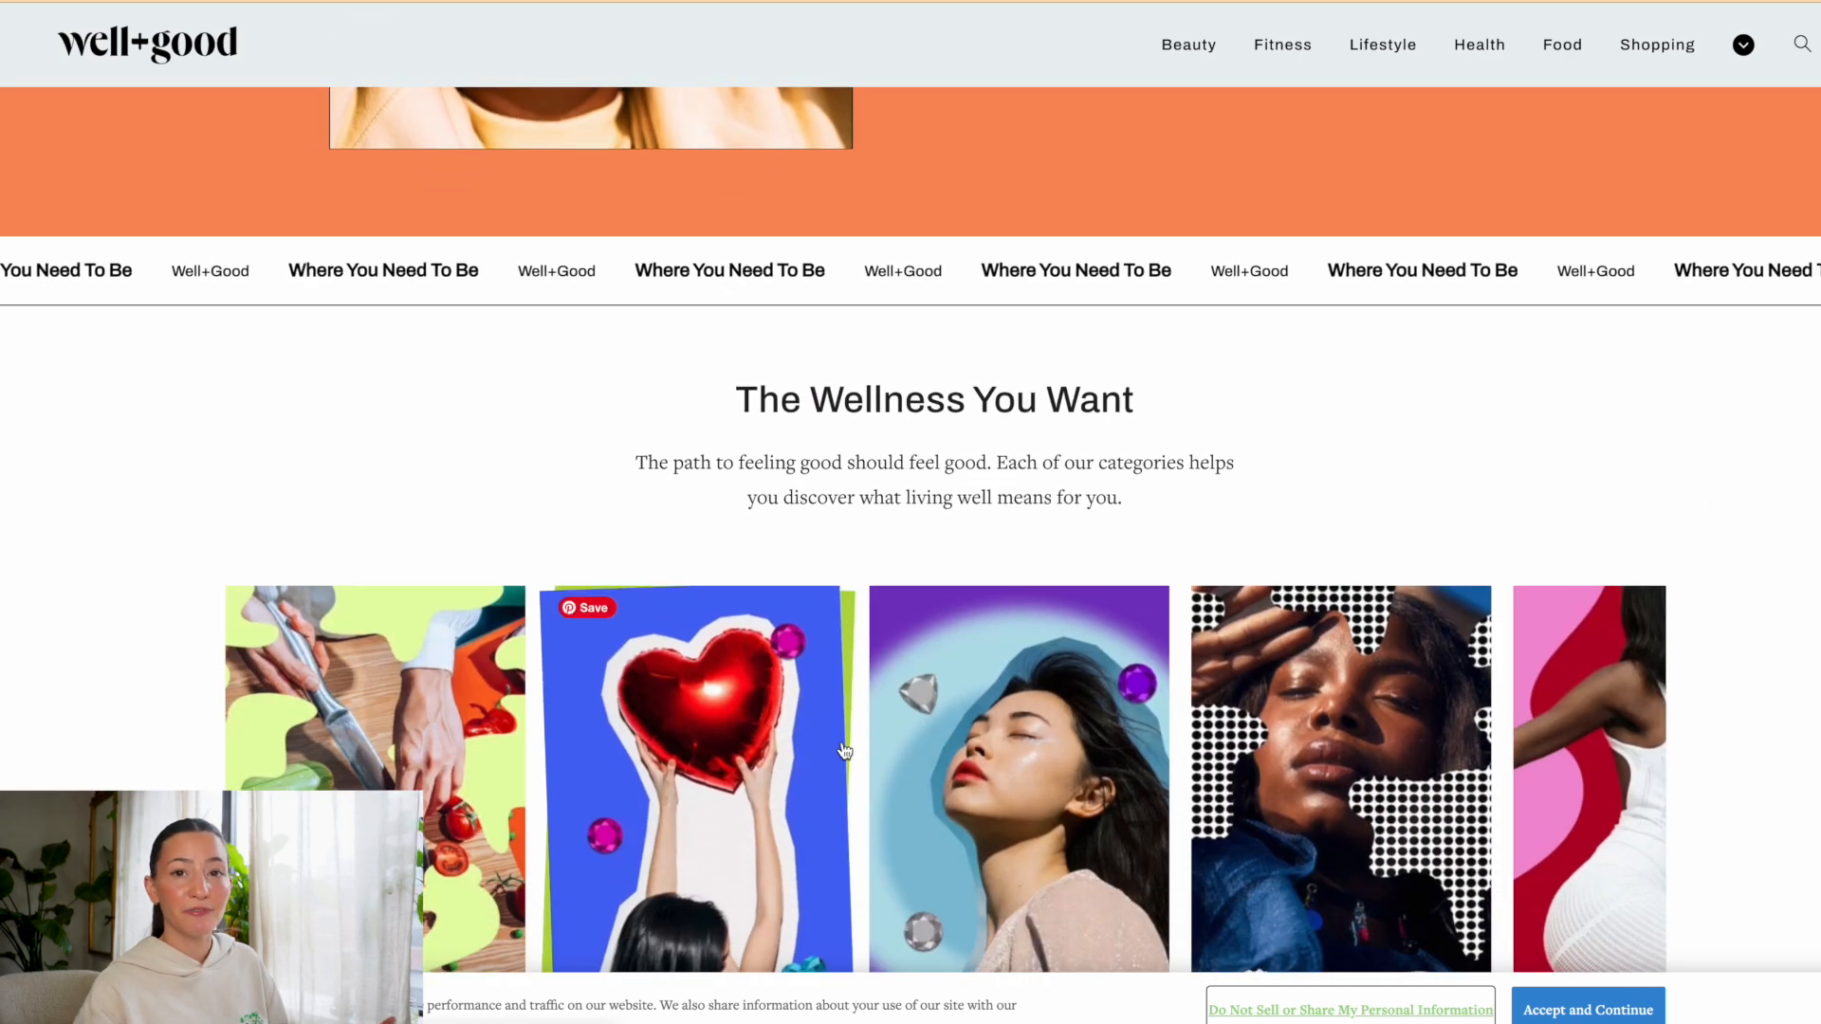
scroll(844, 751, down, 13)
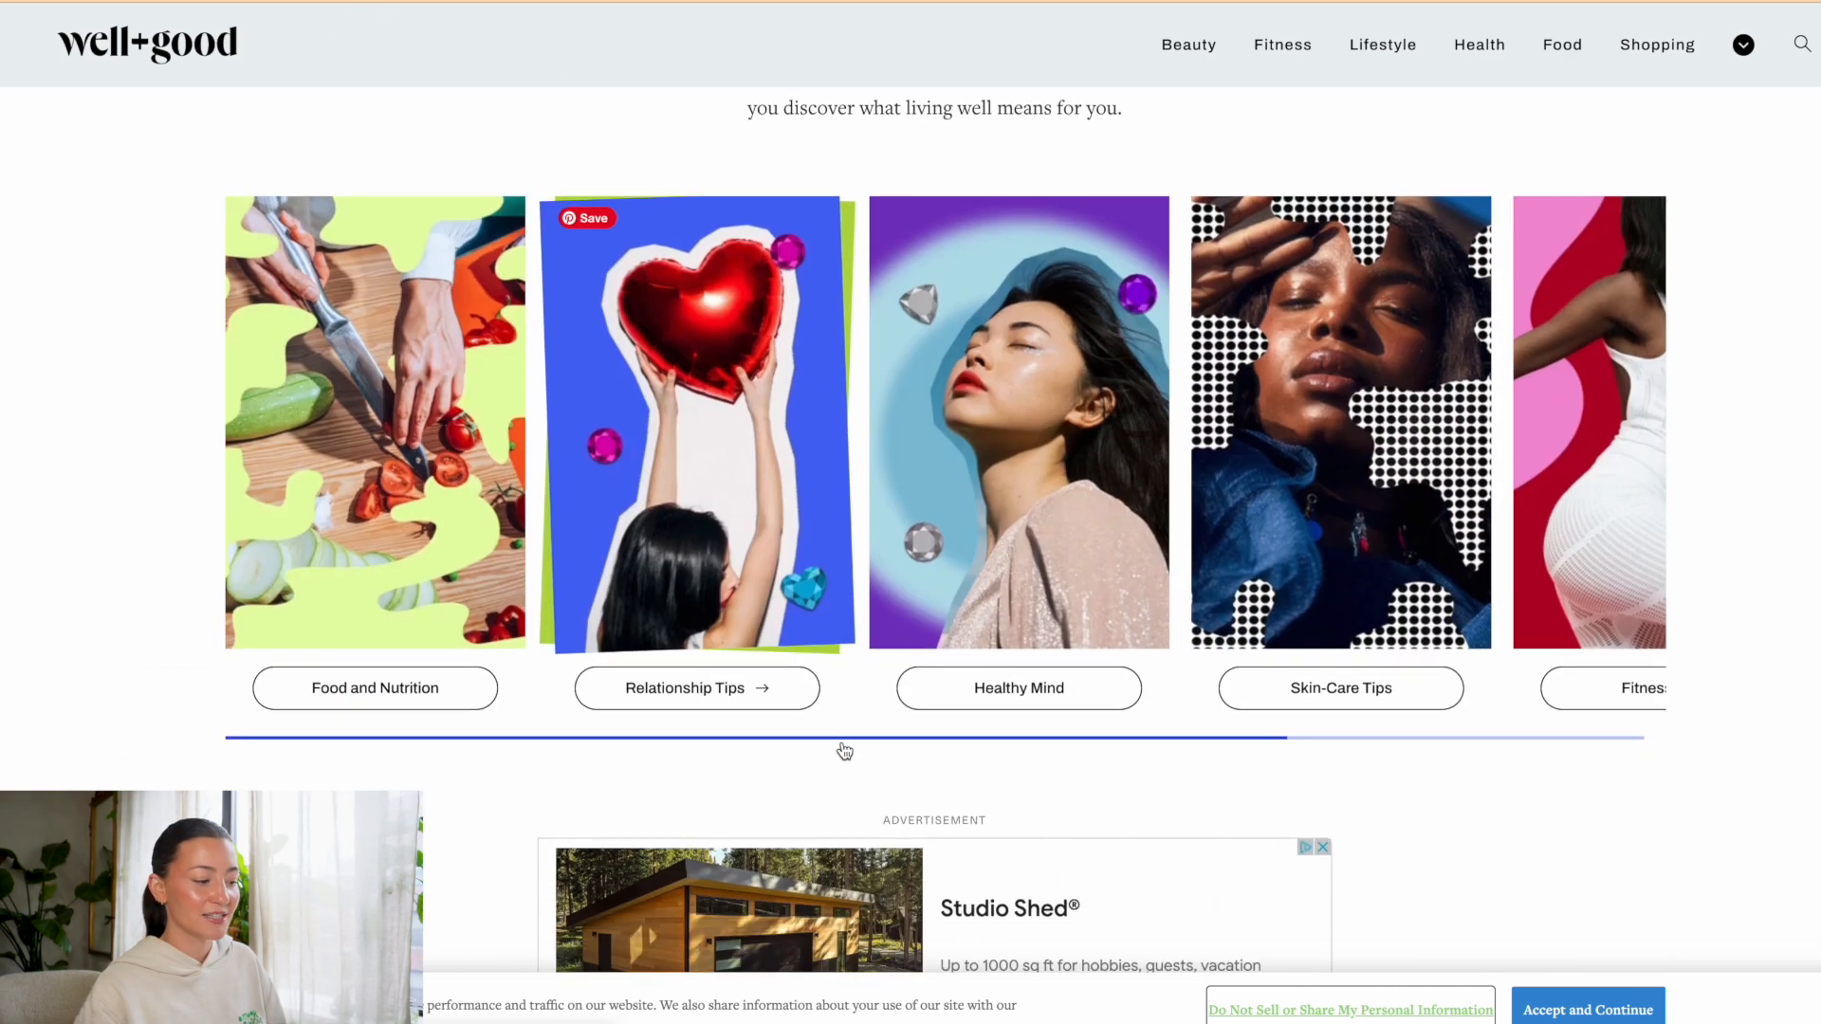
scroll(842, 749, down, 2)
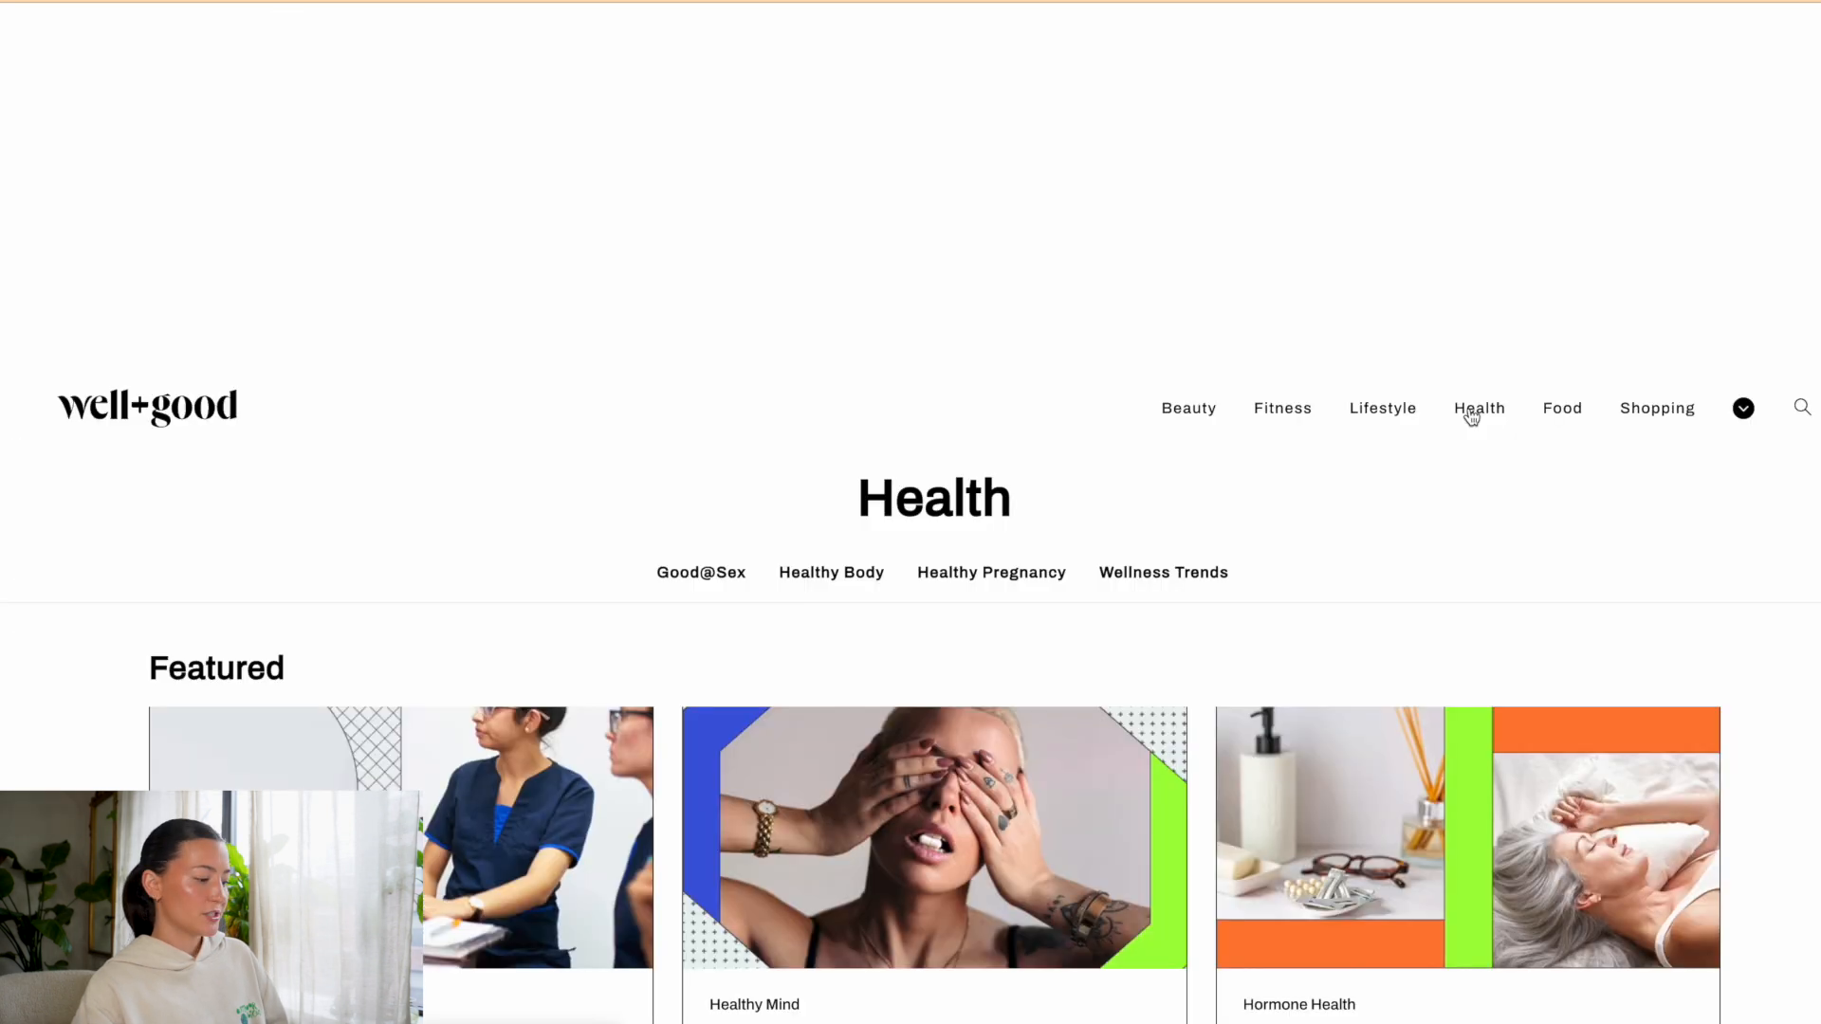
In Well+Good's Health section, dismiss the subscription pop-up, open the somatic workout article and copy its title.
scroll(1471, 417, down, 3)
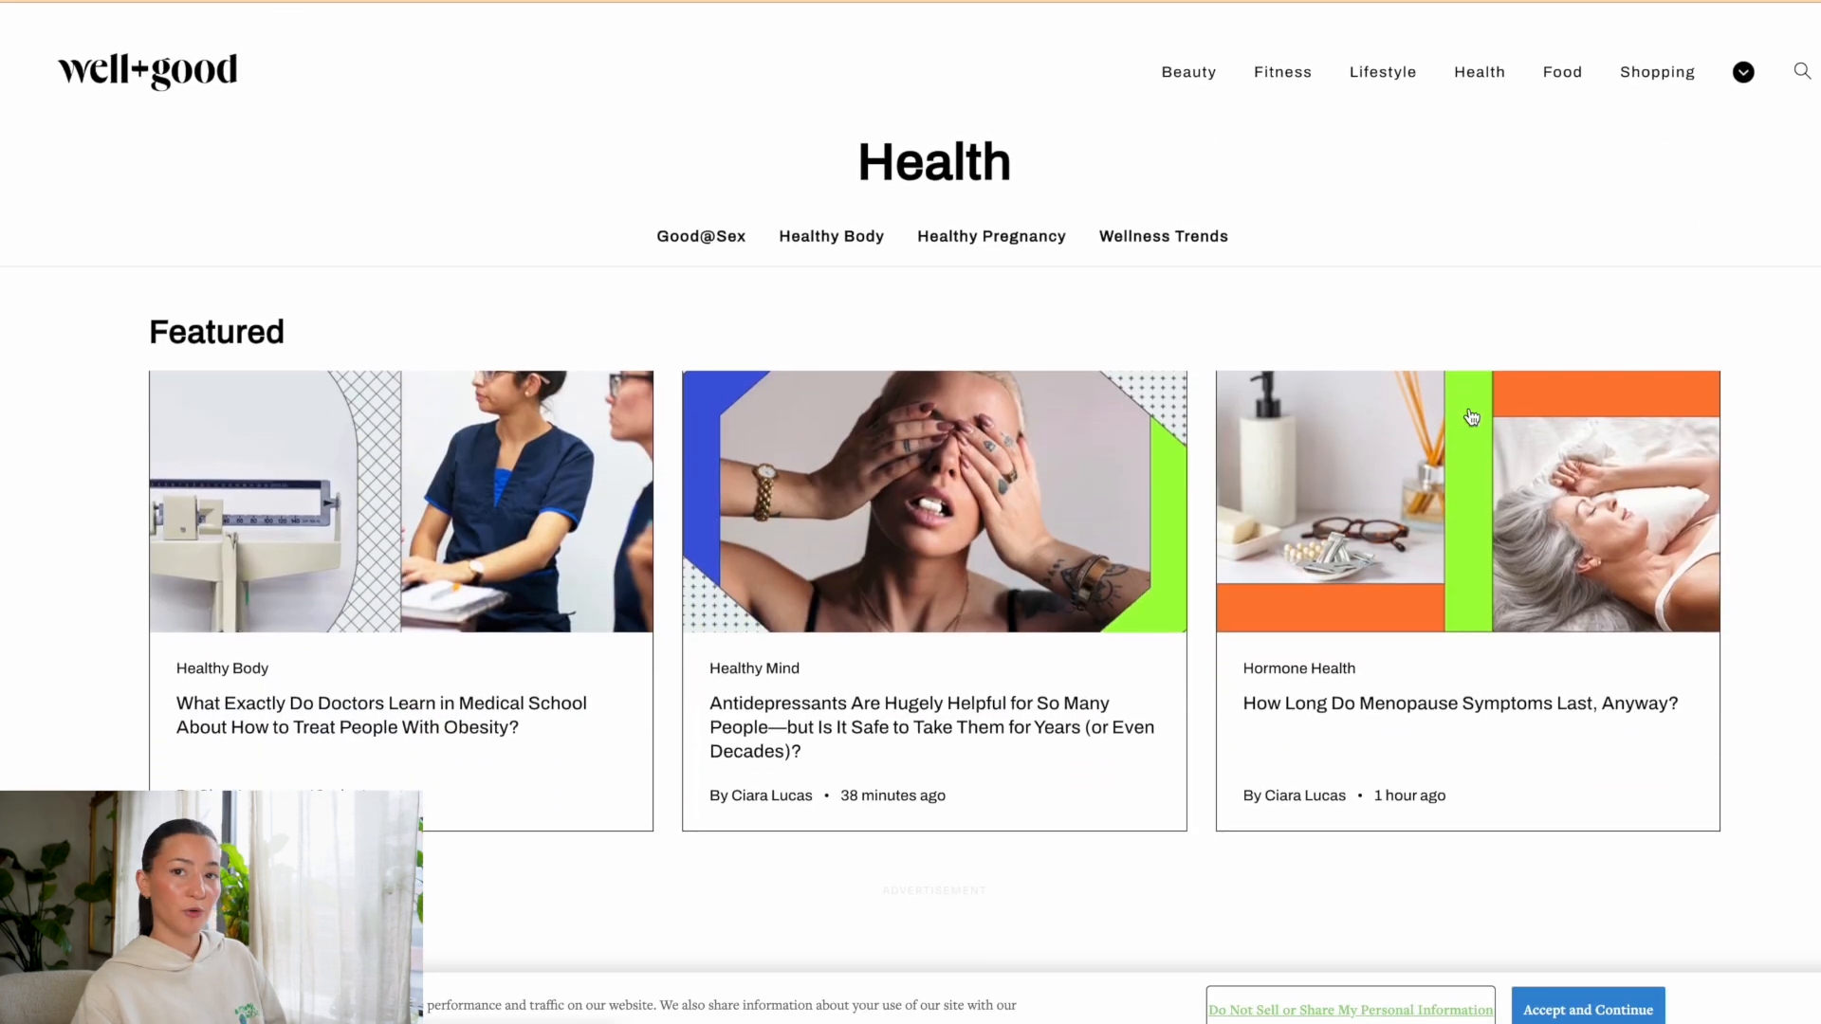
scroll(1471, 417, down, 10)
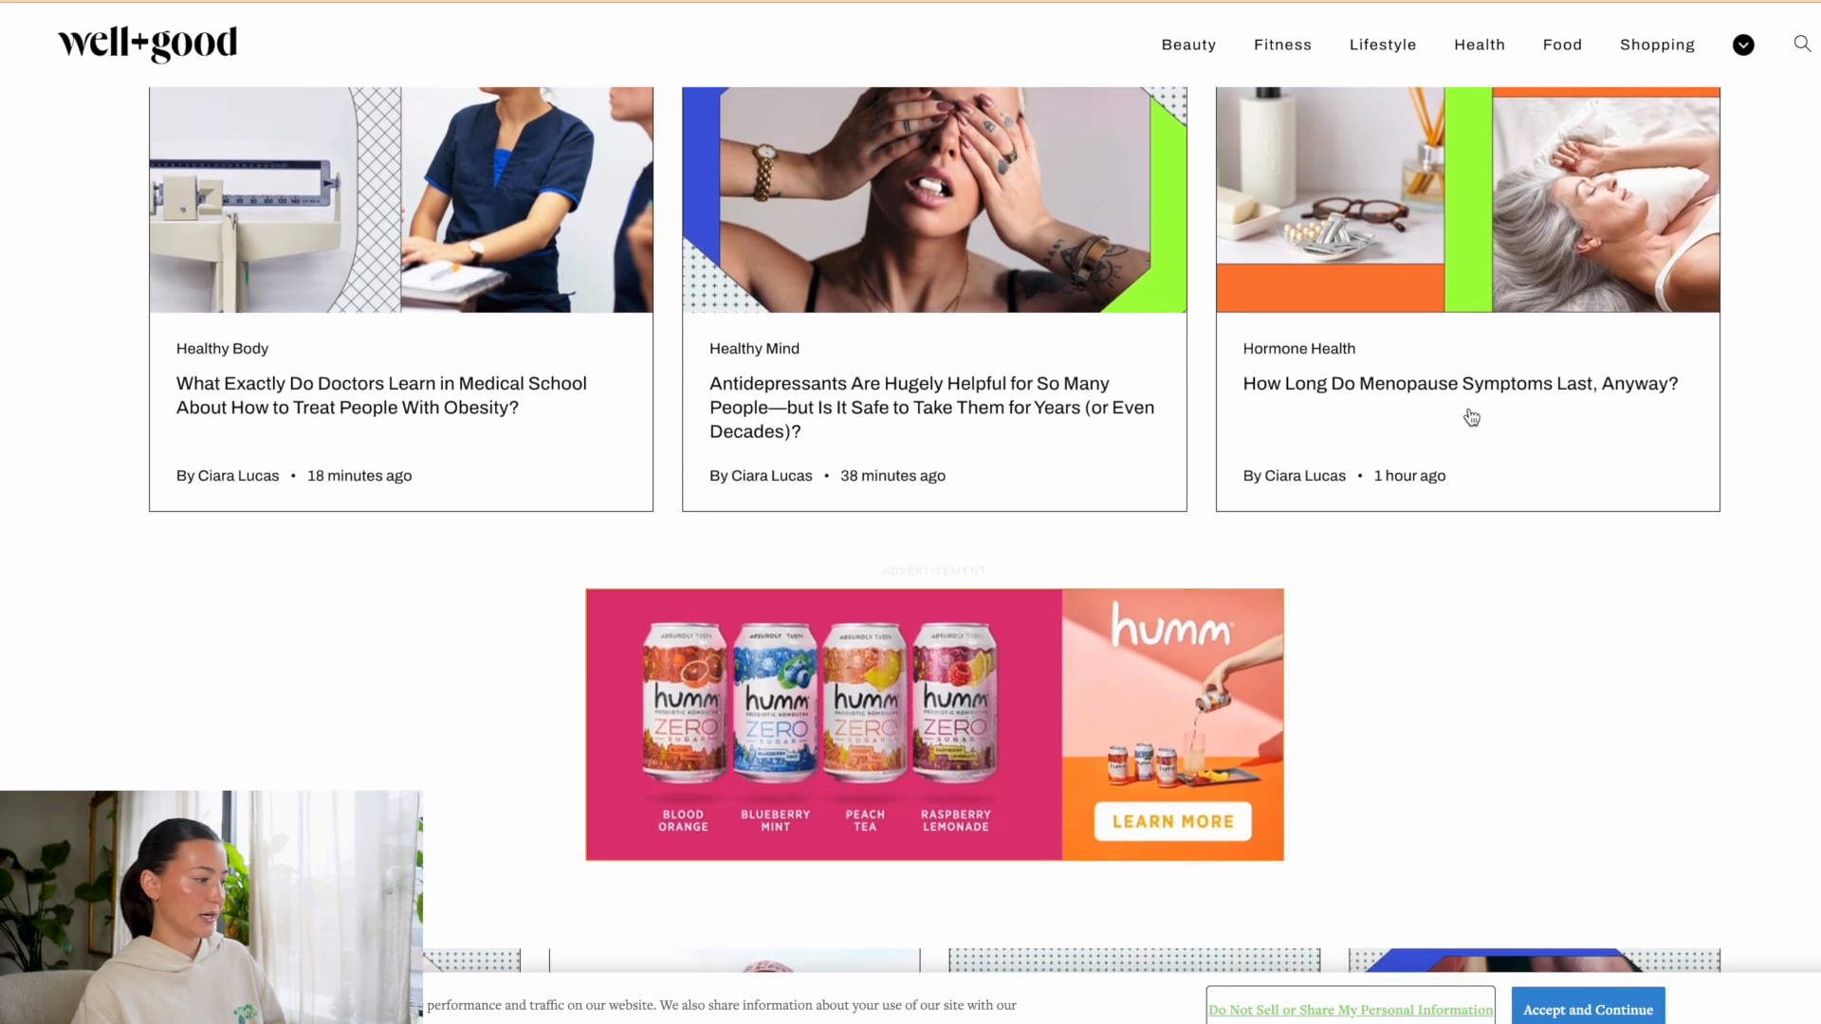
scroll(1472, 417, down, 1)
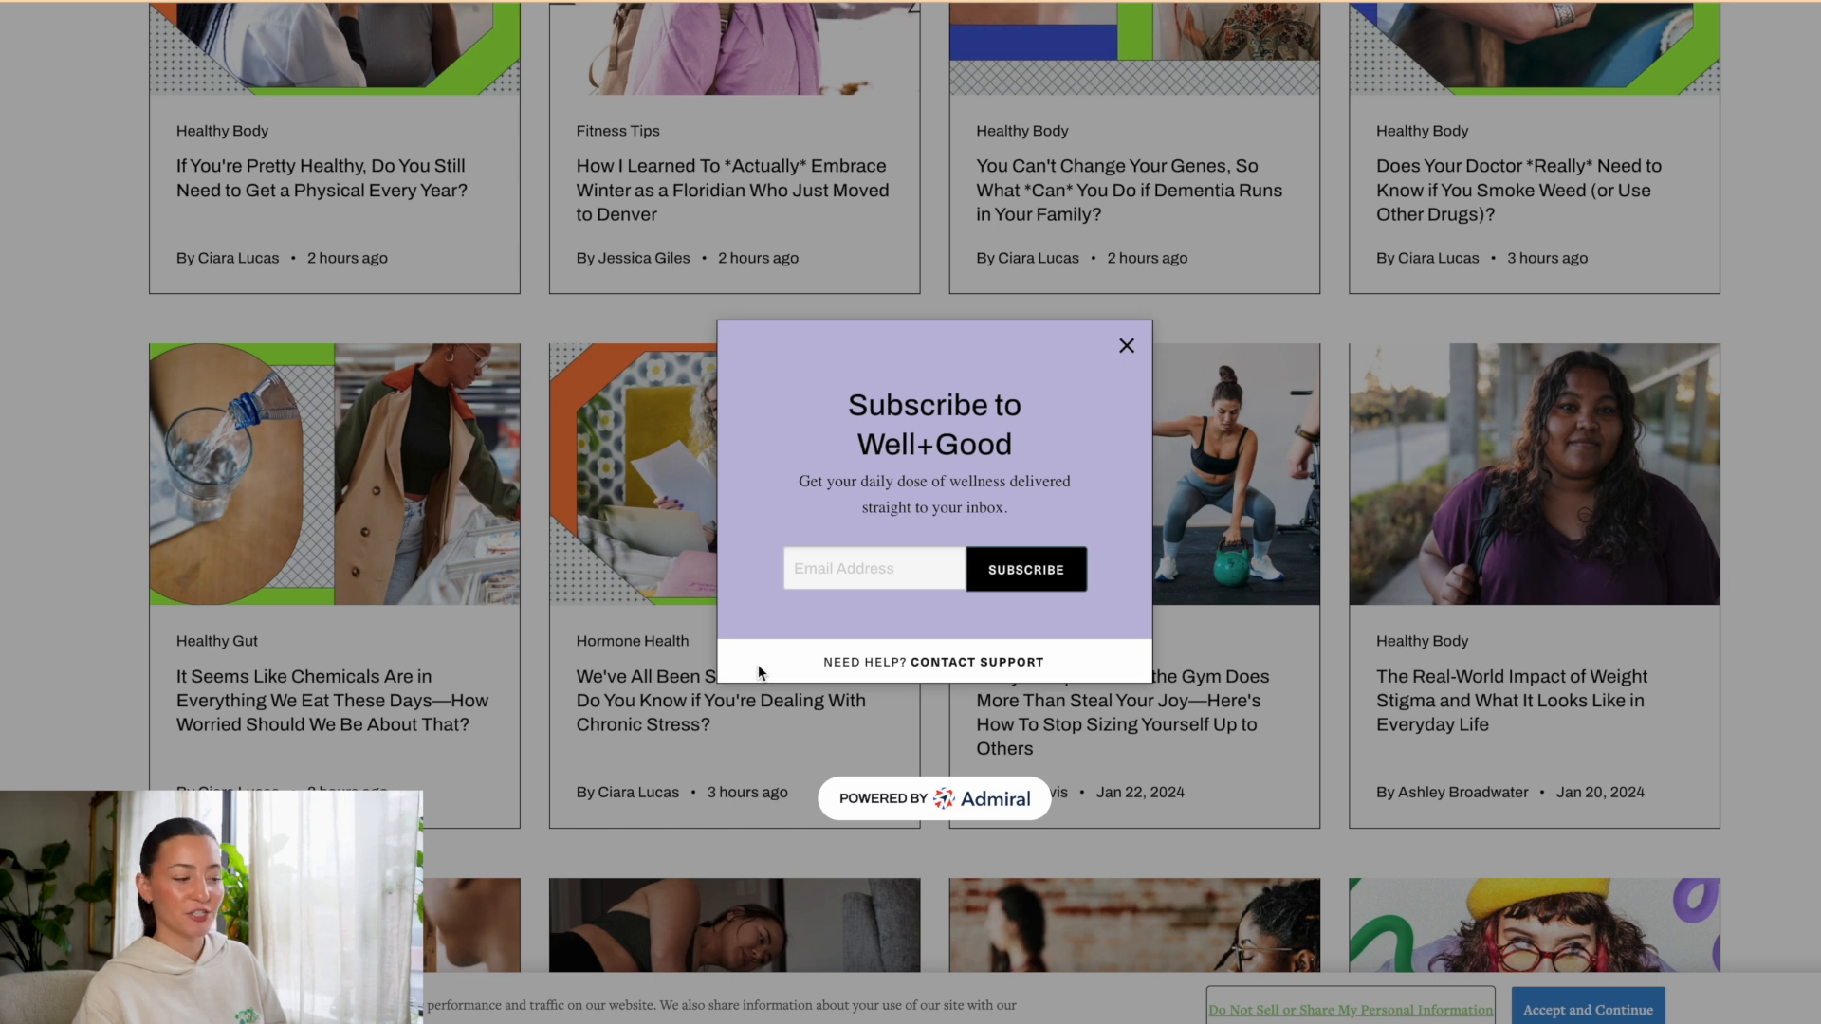
click(1127, 347)
scroll(1064, 688, down, 6)
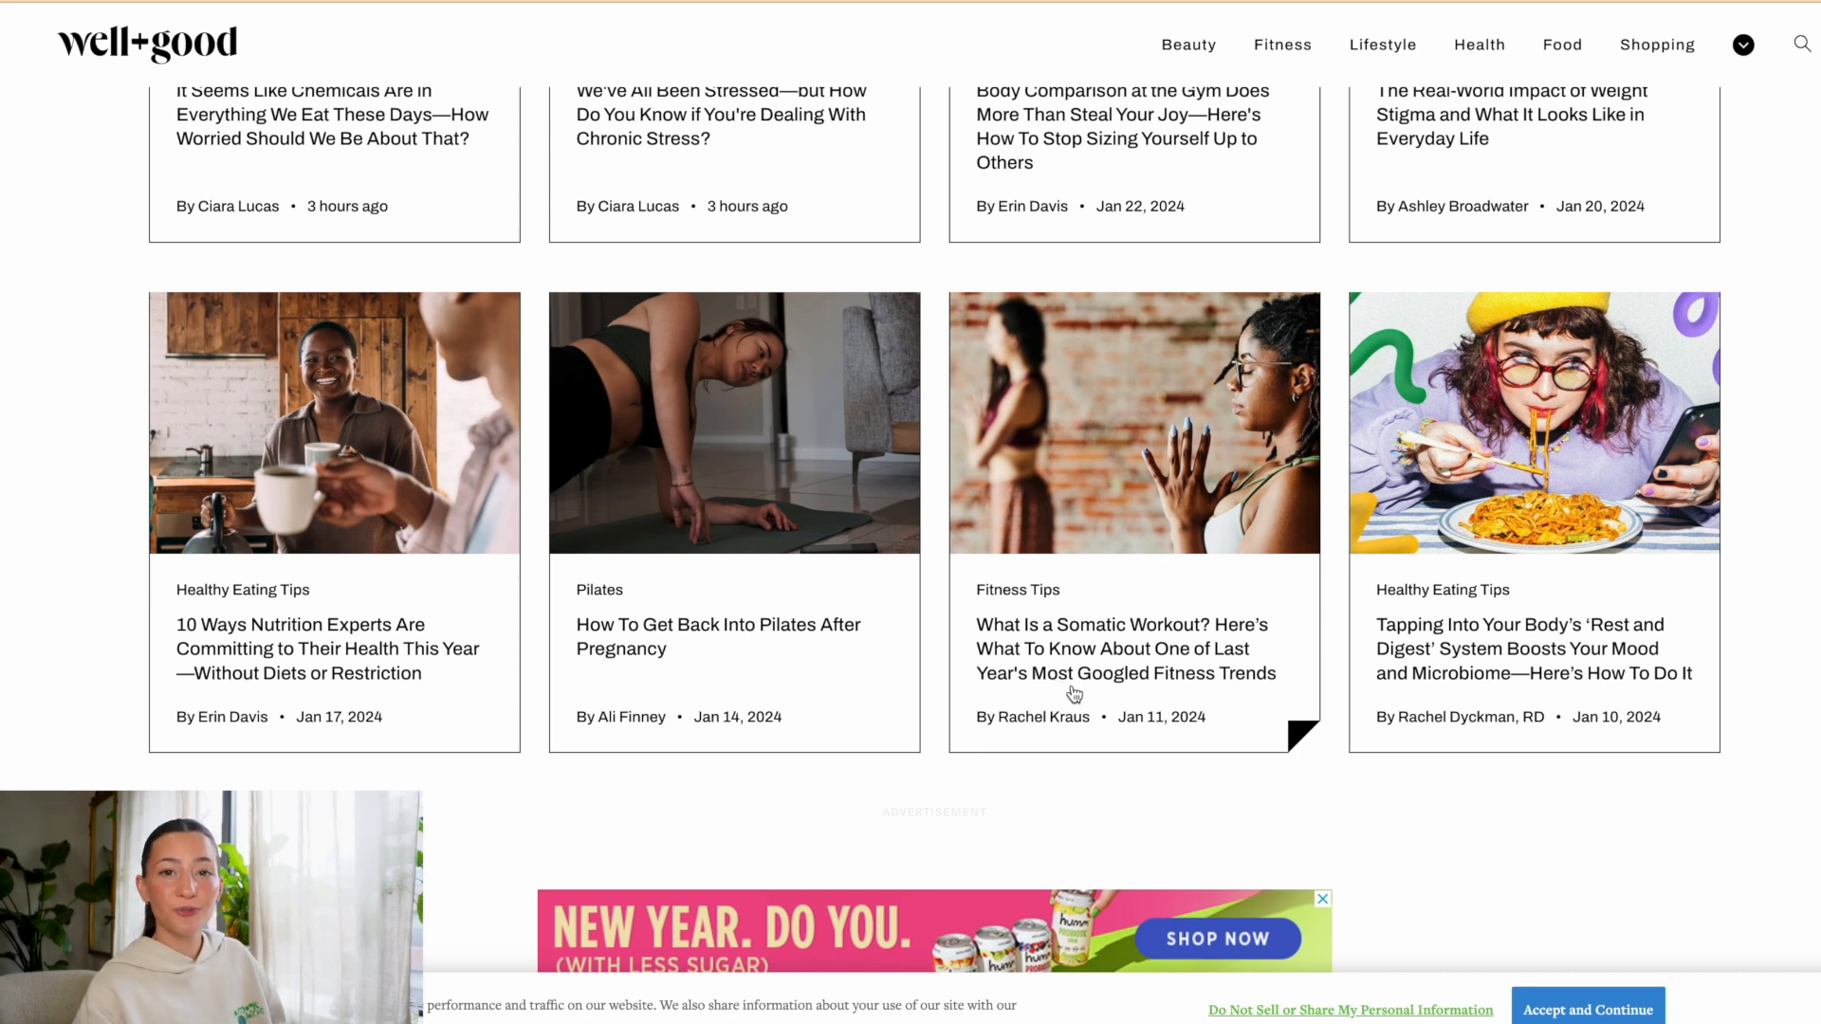
click(1074, 695)
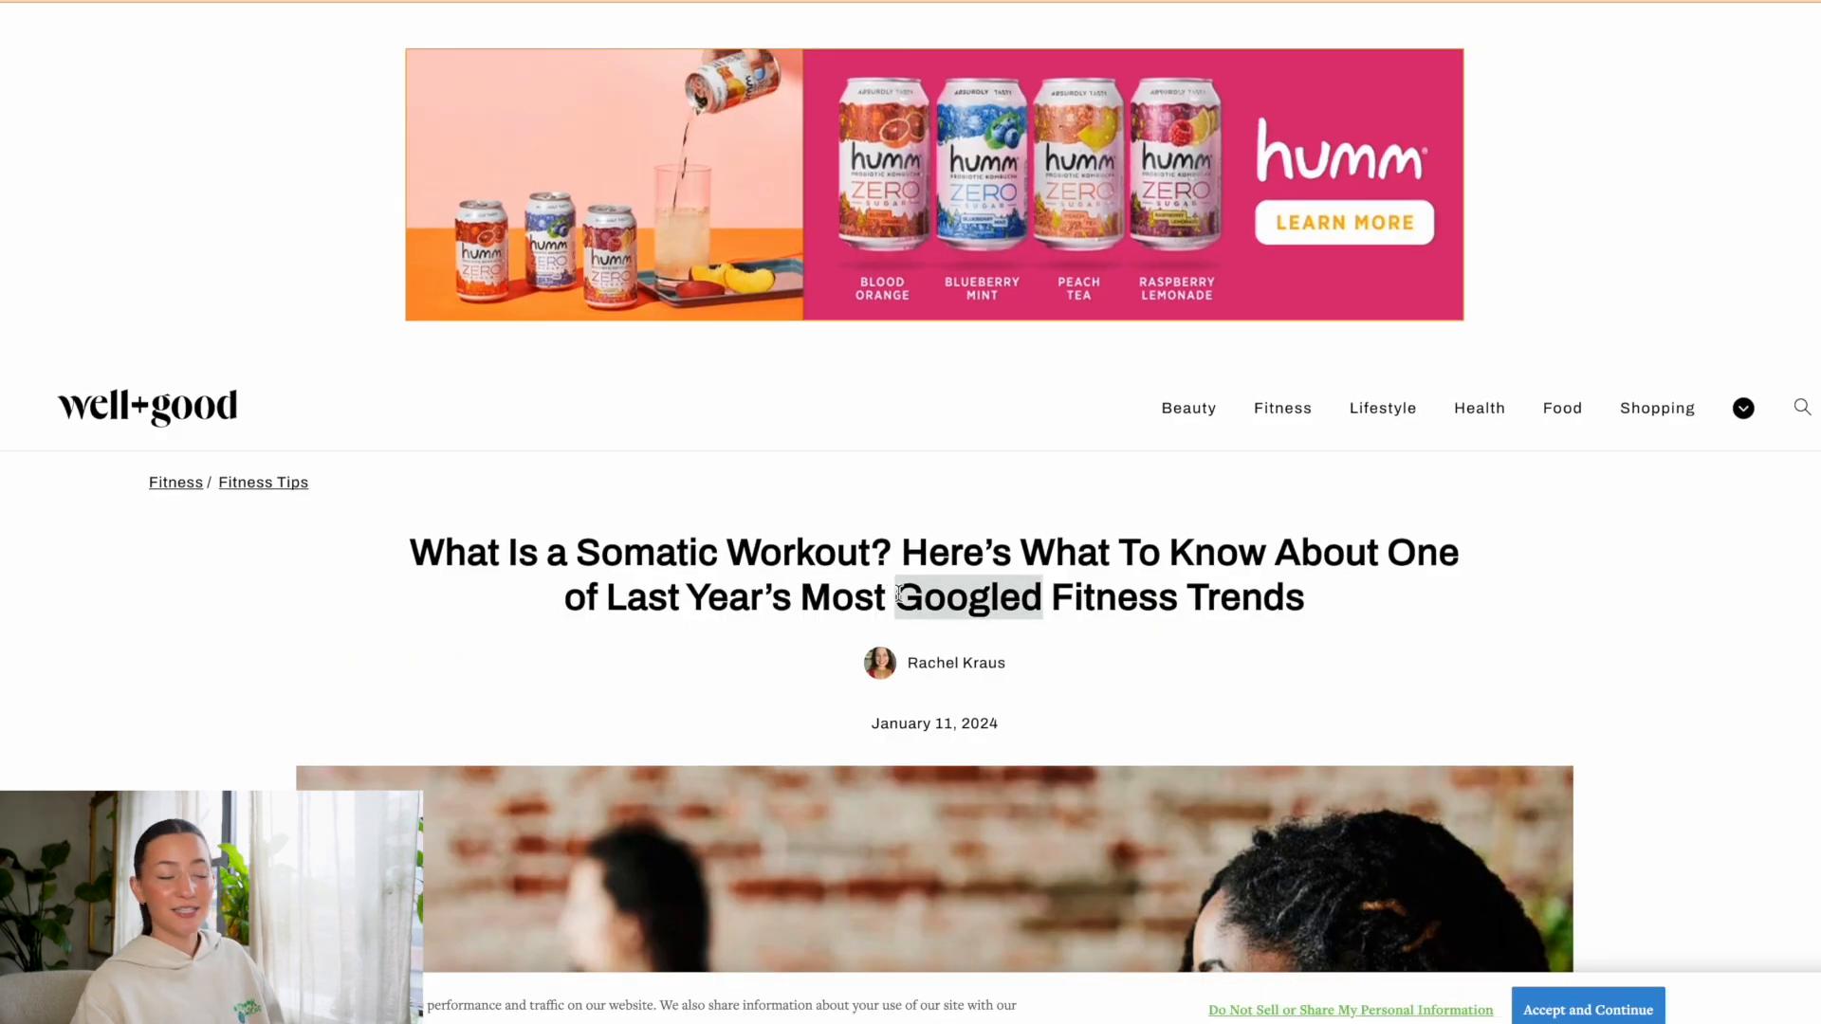
triple_click(899, 594)
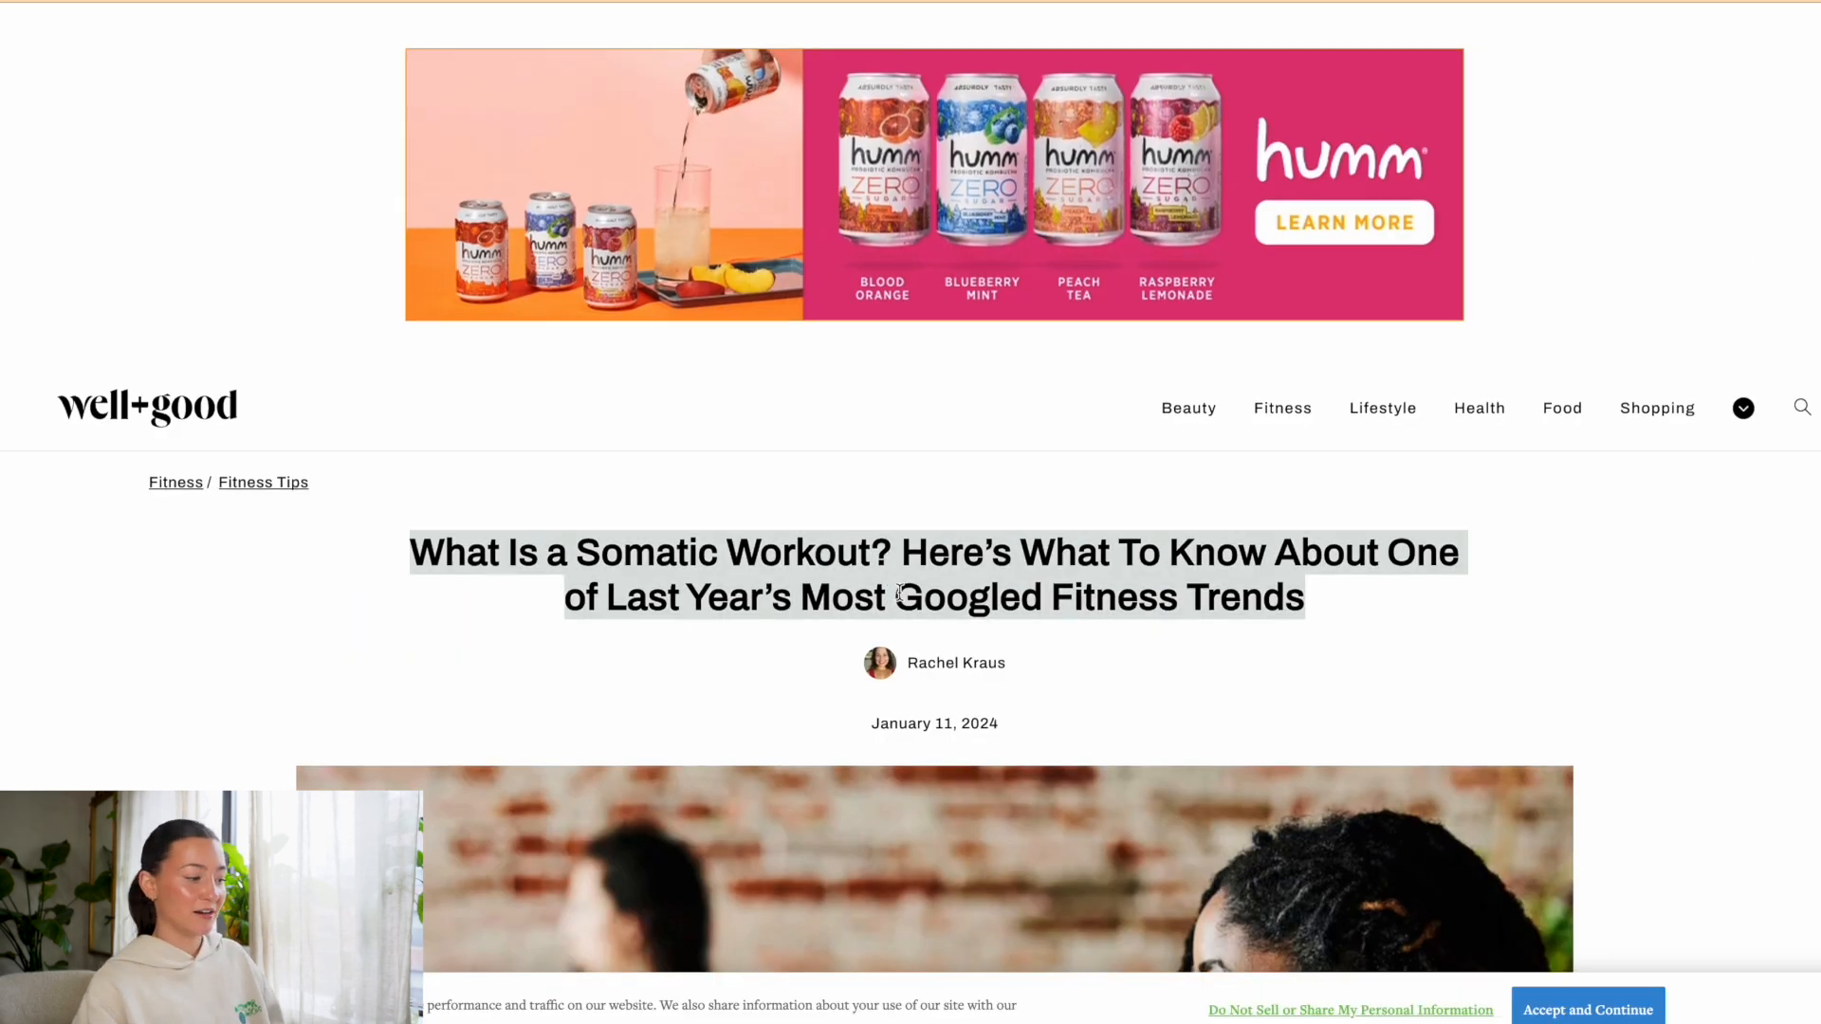
triple_click(899, 593)
key(ctrl+c)
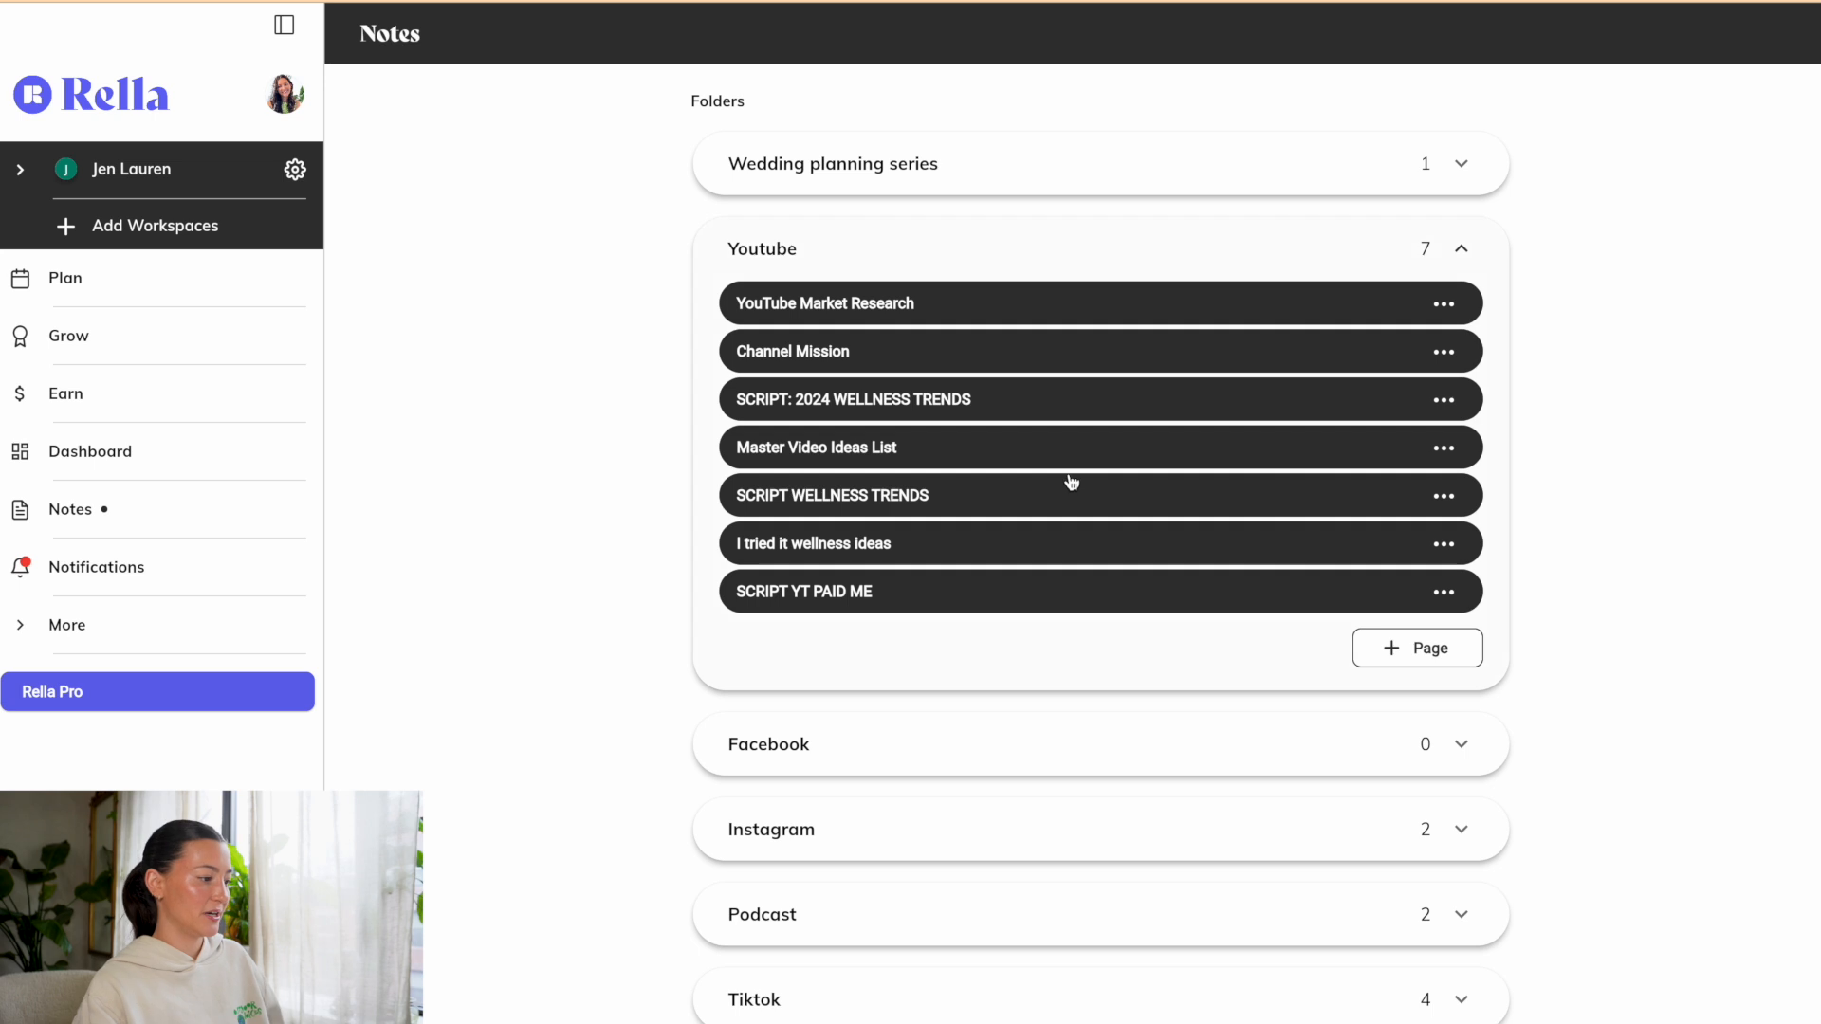
Paste the copied title at the top of Rella's Master Video Ideas List and add "WTF is a soft workout?" below it.
click(891, 461)
key(ctrl+v)
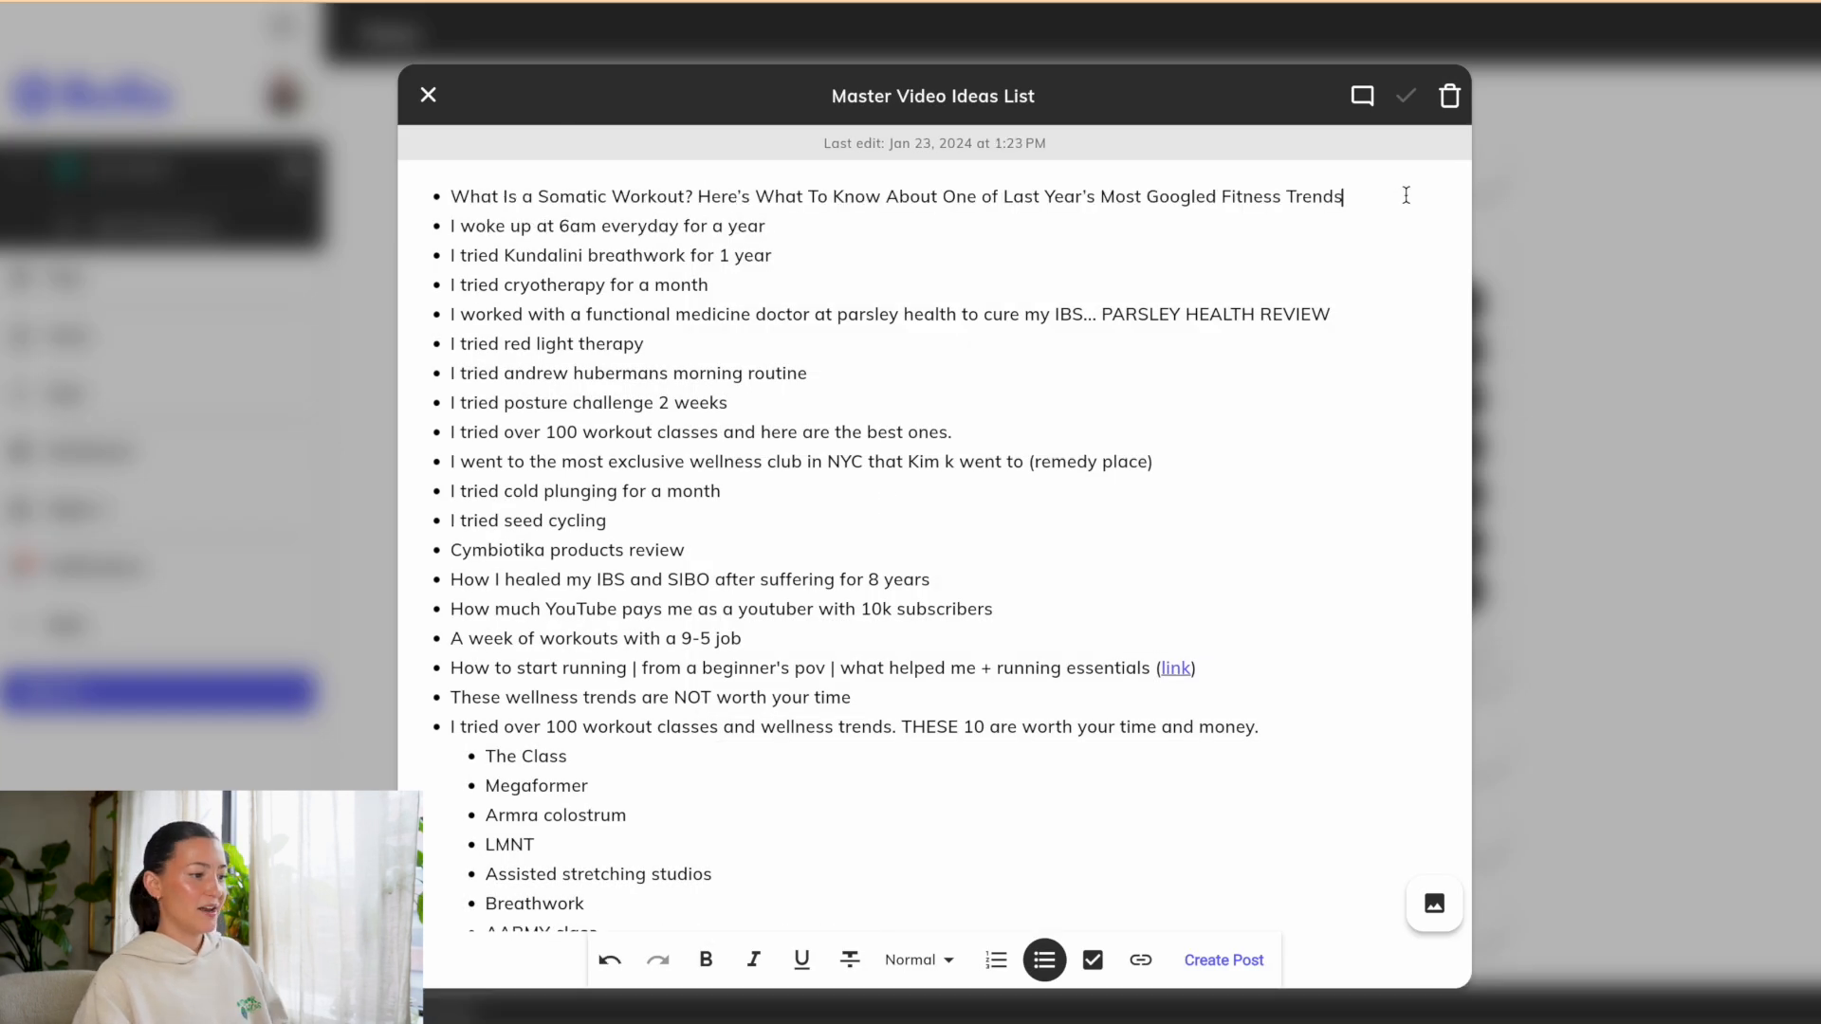
key(Return)
text(WTF)
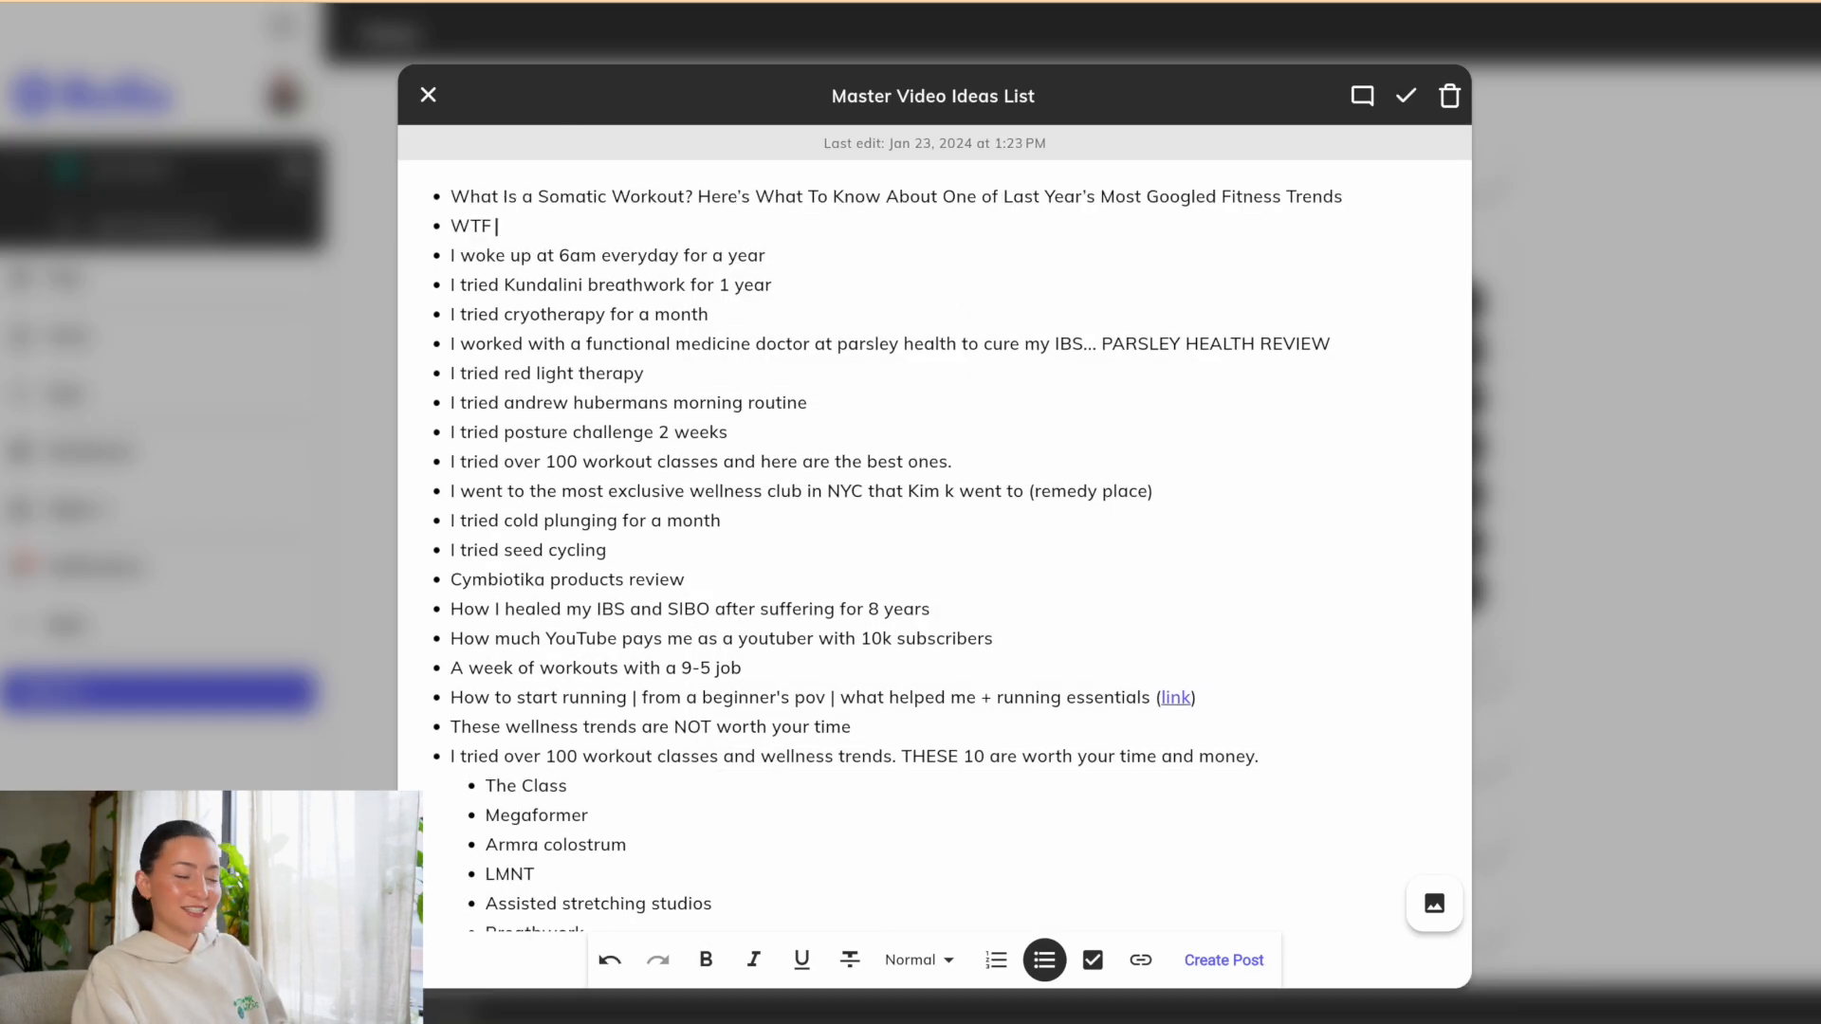
text( is a soft workout?)
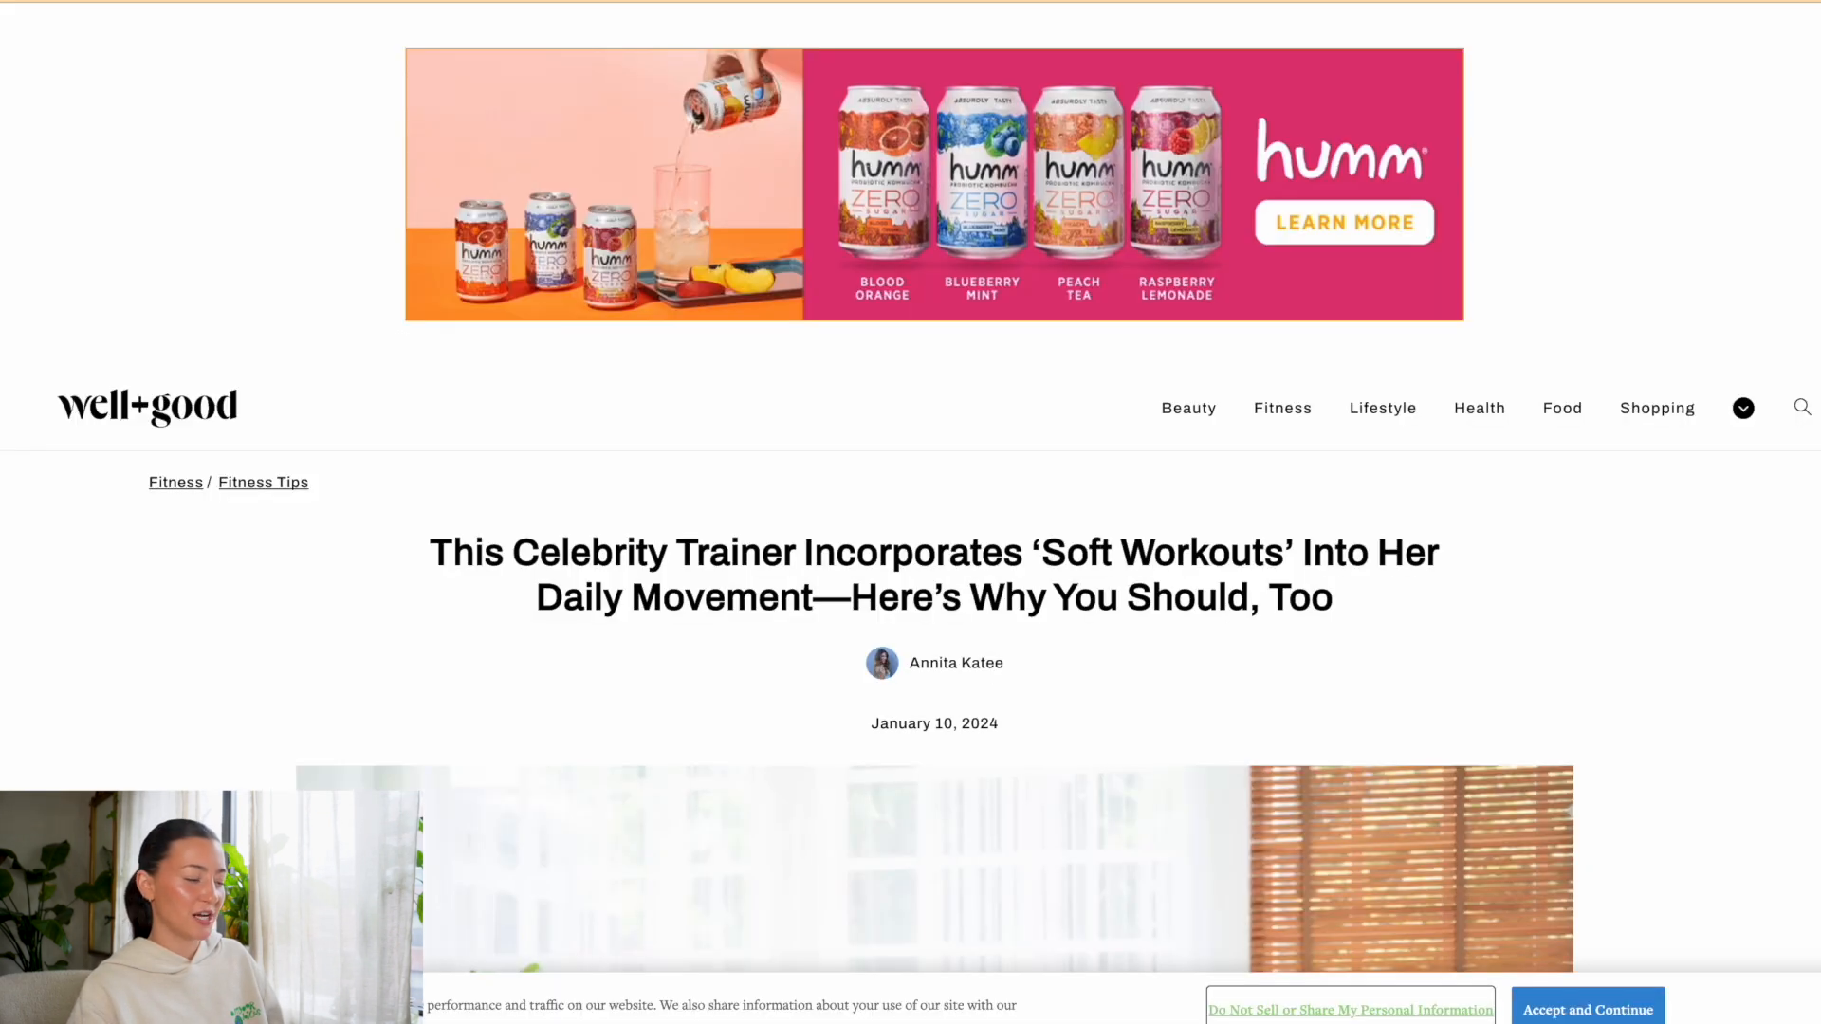
Review more Well+Good health articles, and add "WTF is zone 2 cardio" below the soft workout idea in Rella's Master Video Ideas List.
scroll(1016, 496, down, 1)
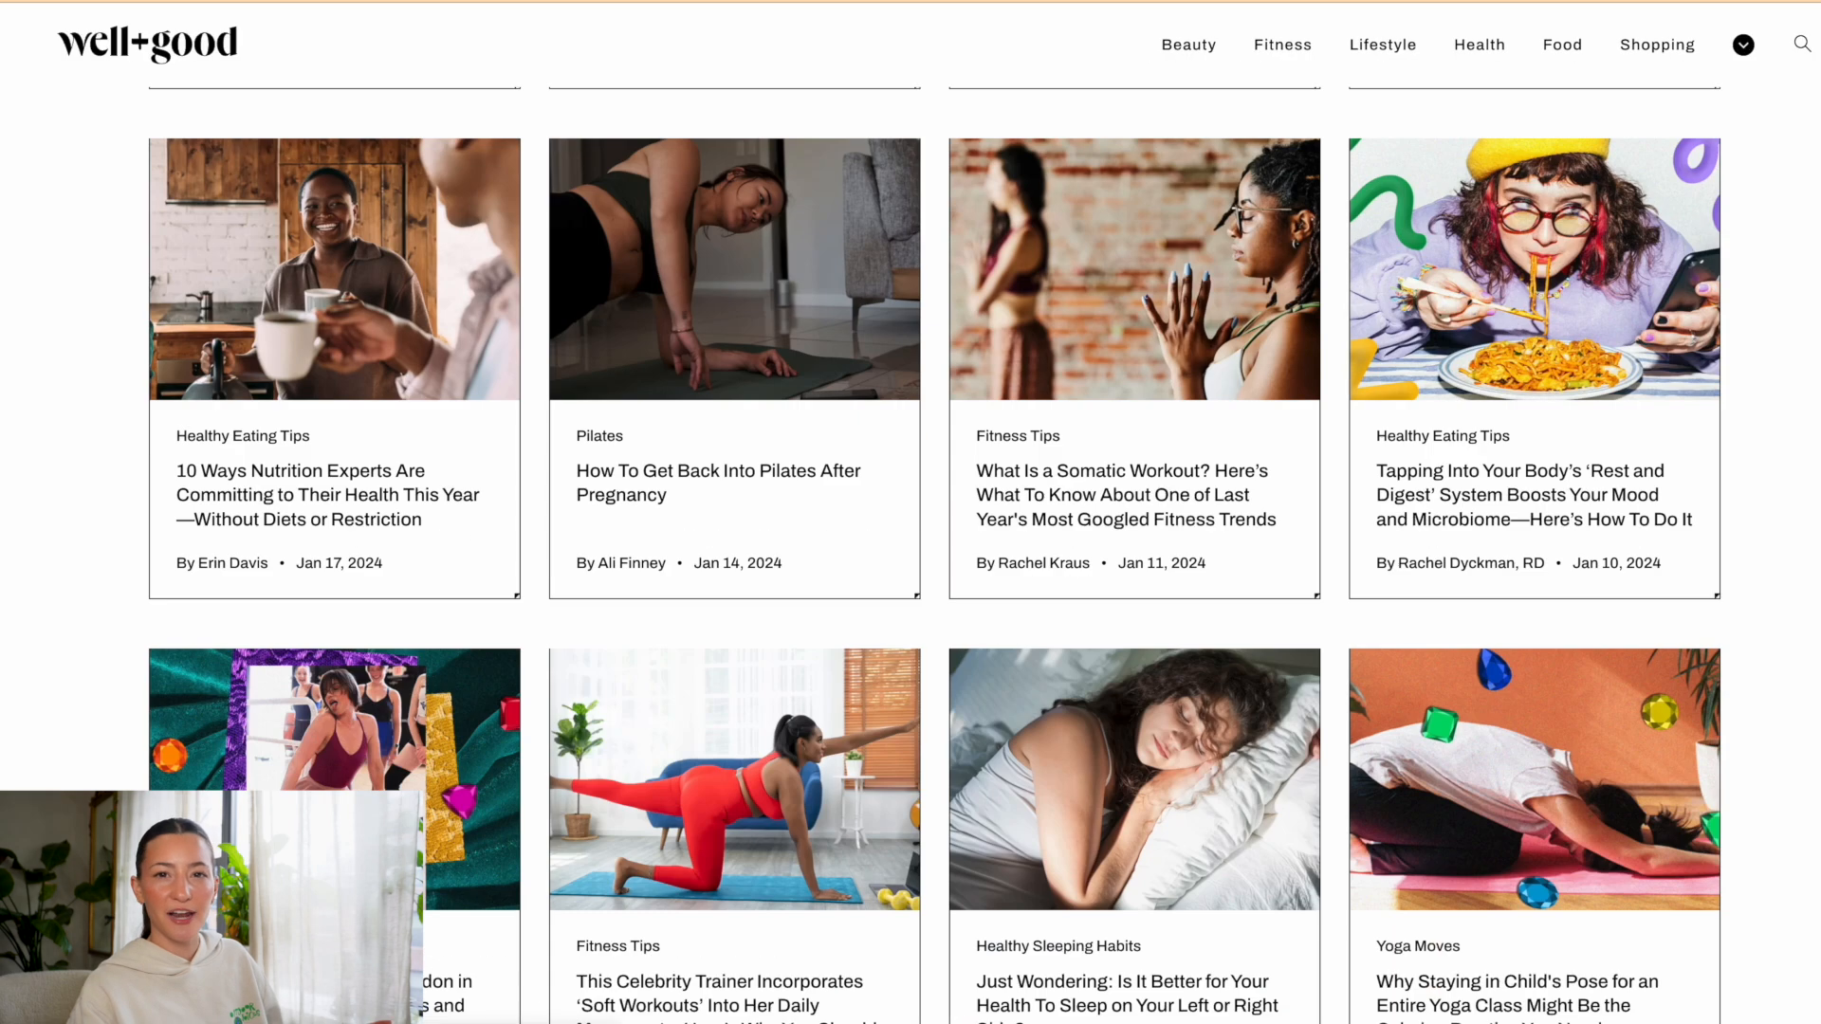
scroll(818, 519, down, 8)
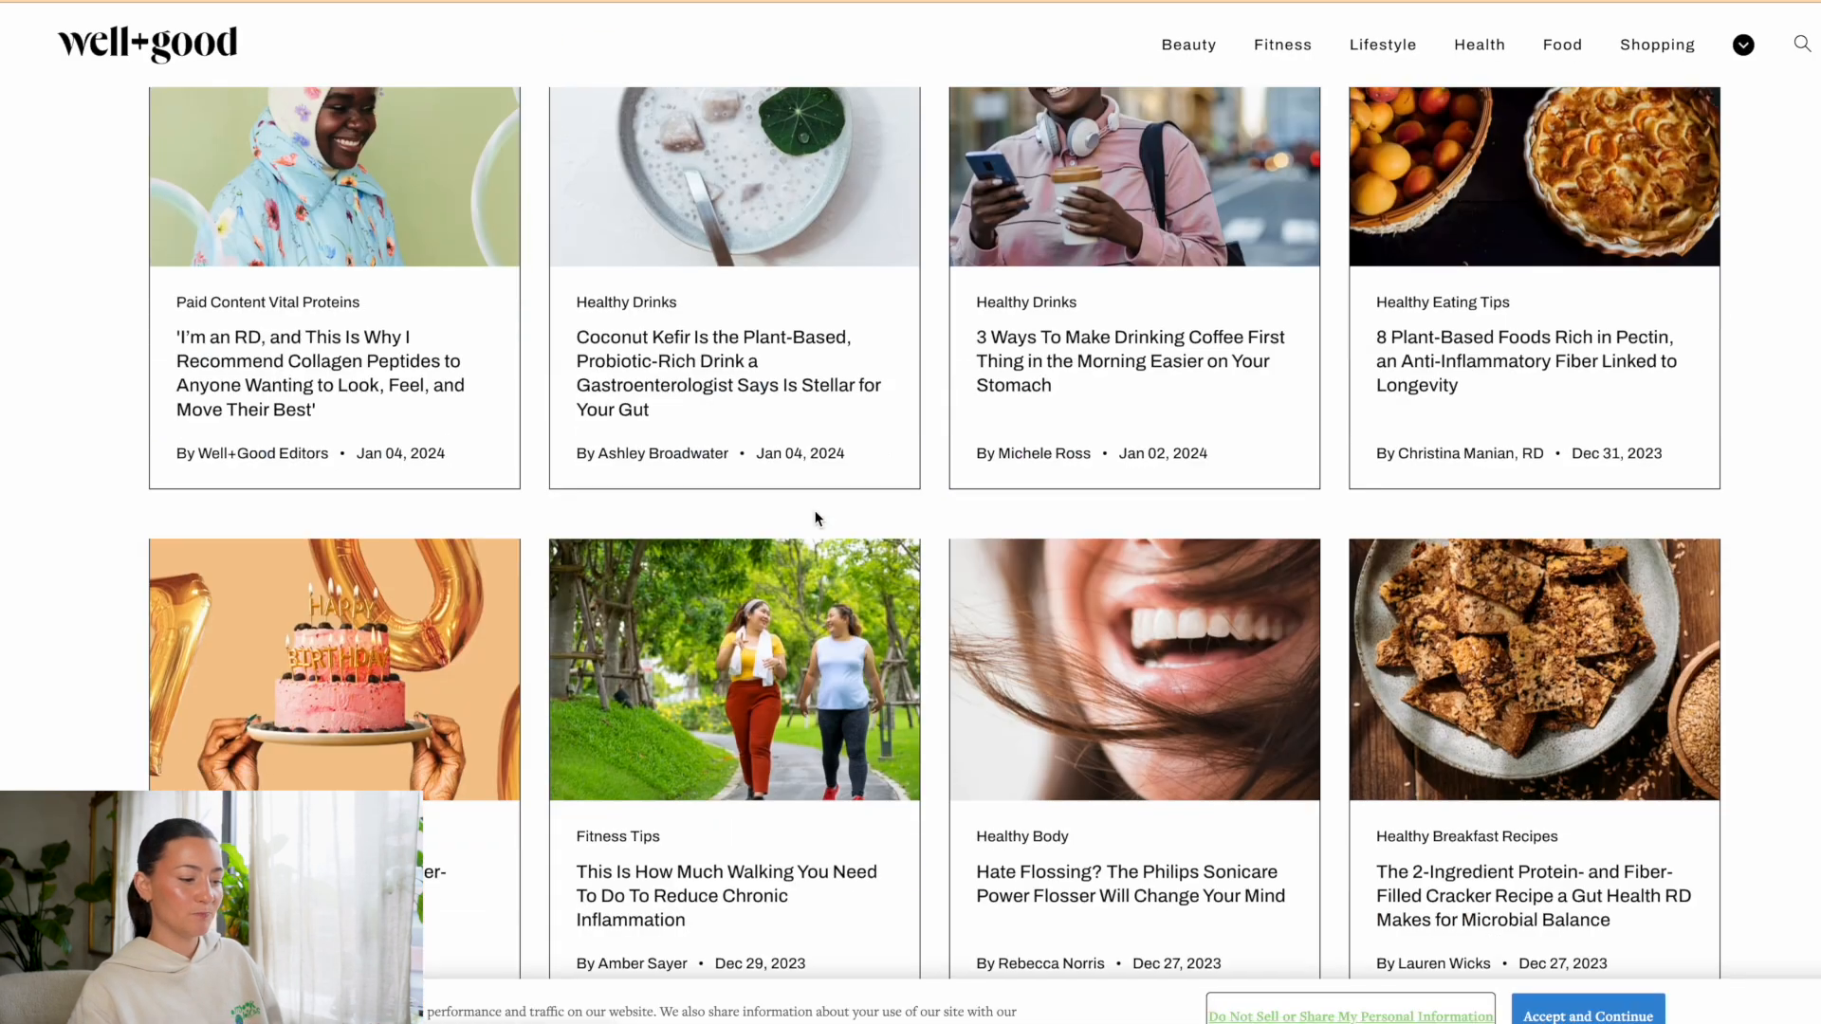
scroll(818, 519, down, 5)
scroll(816, 519, down, 5)
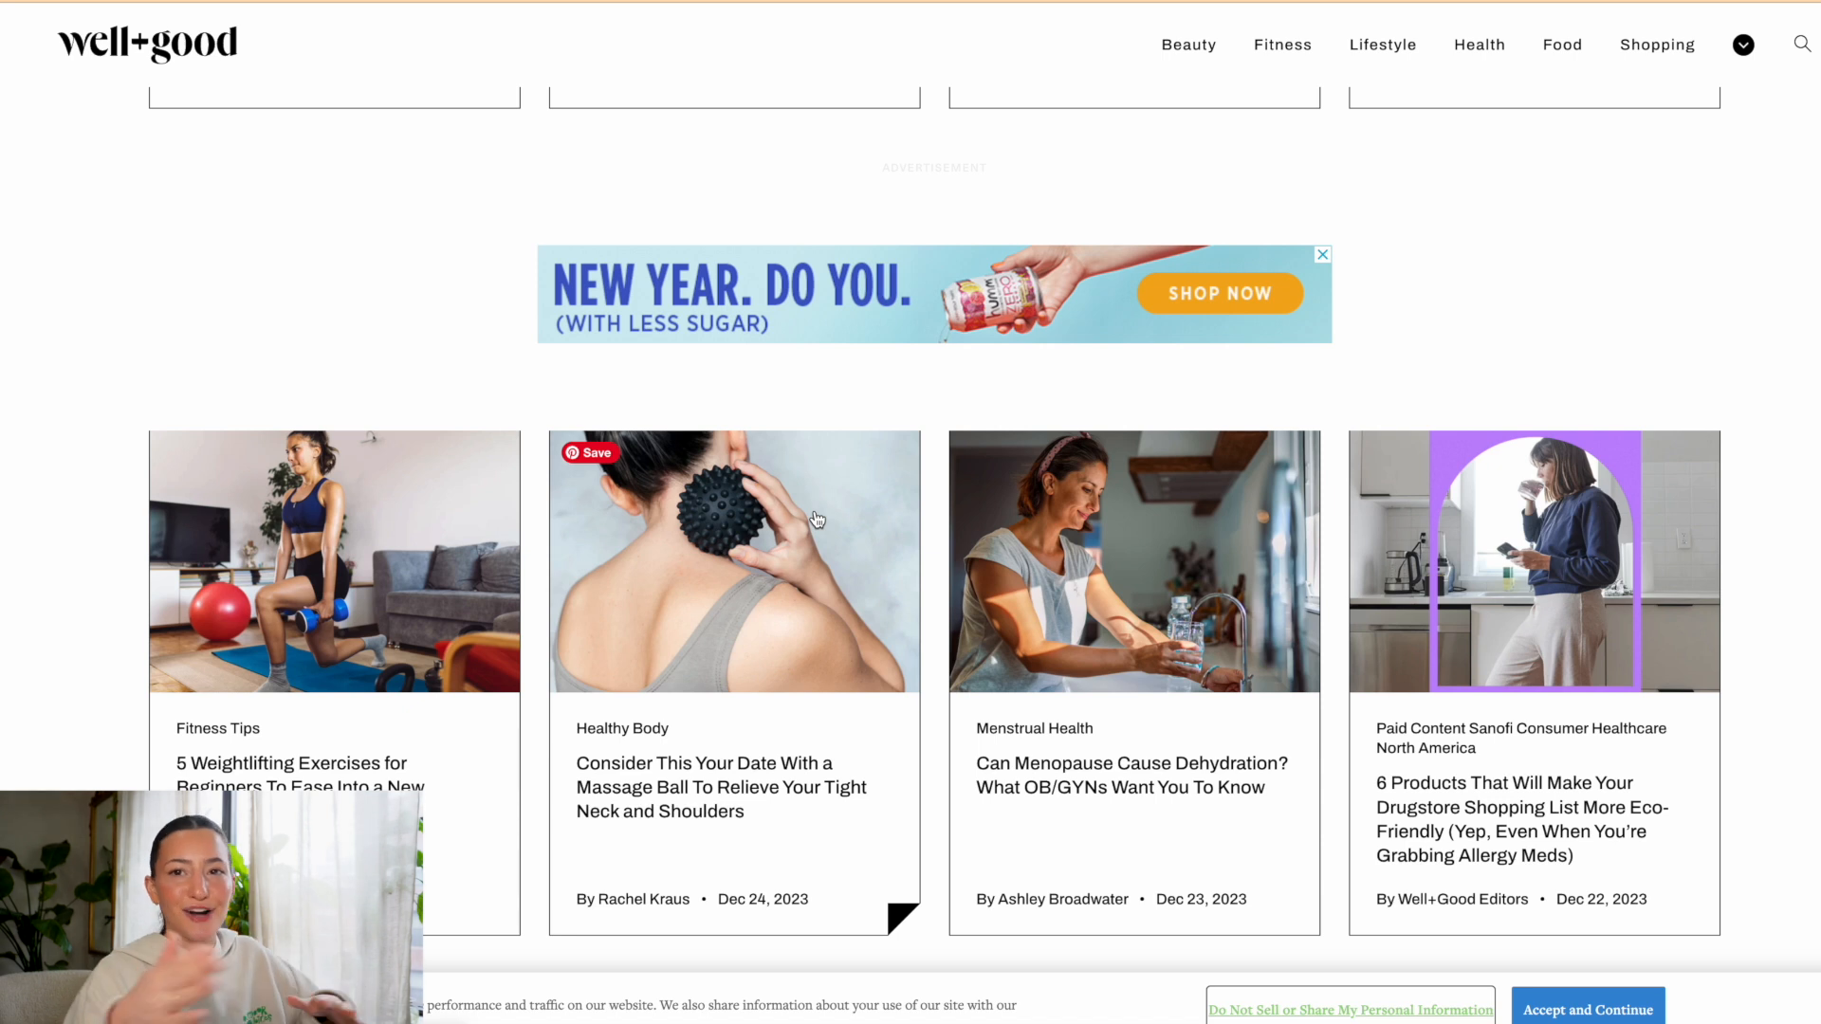
scroll(817, 519, down, 8)
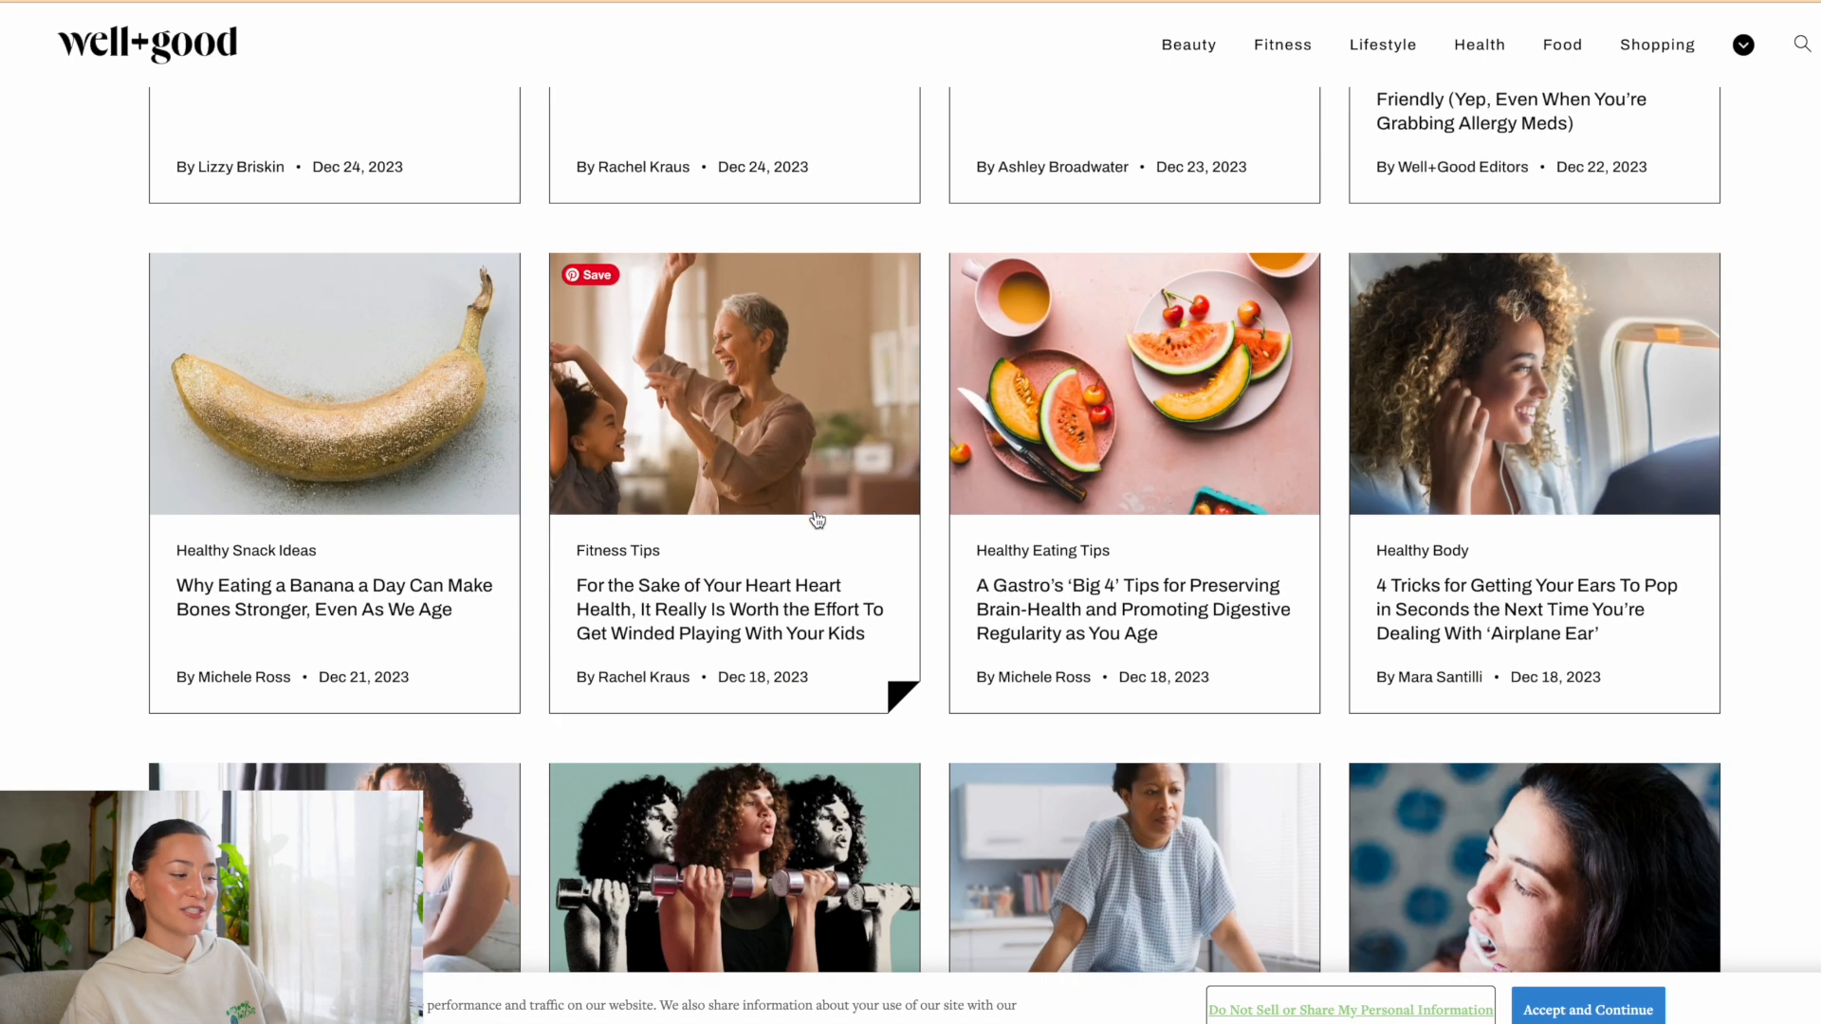
scroll(815, 521, down, 2)
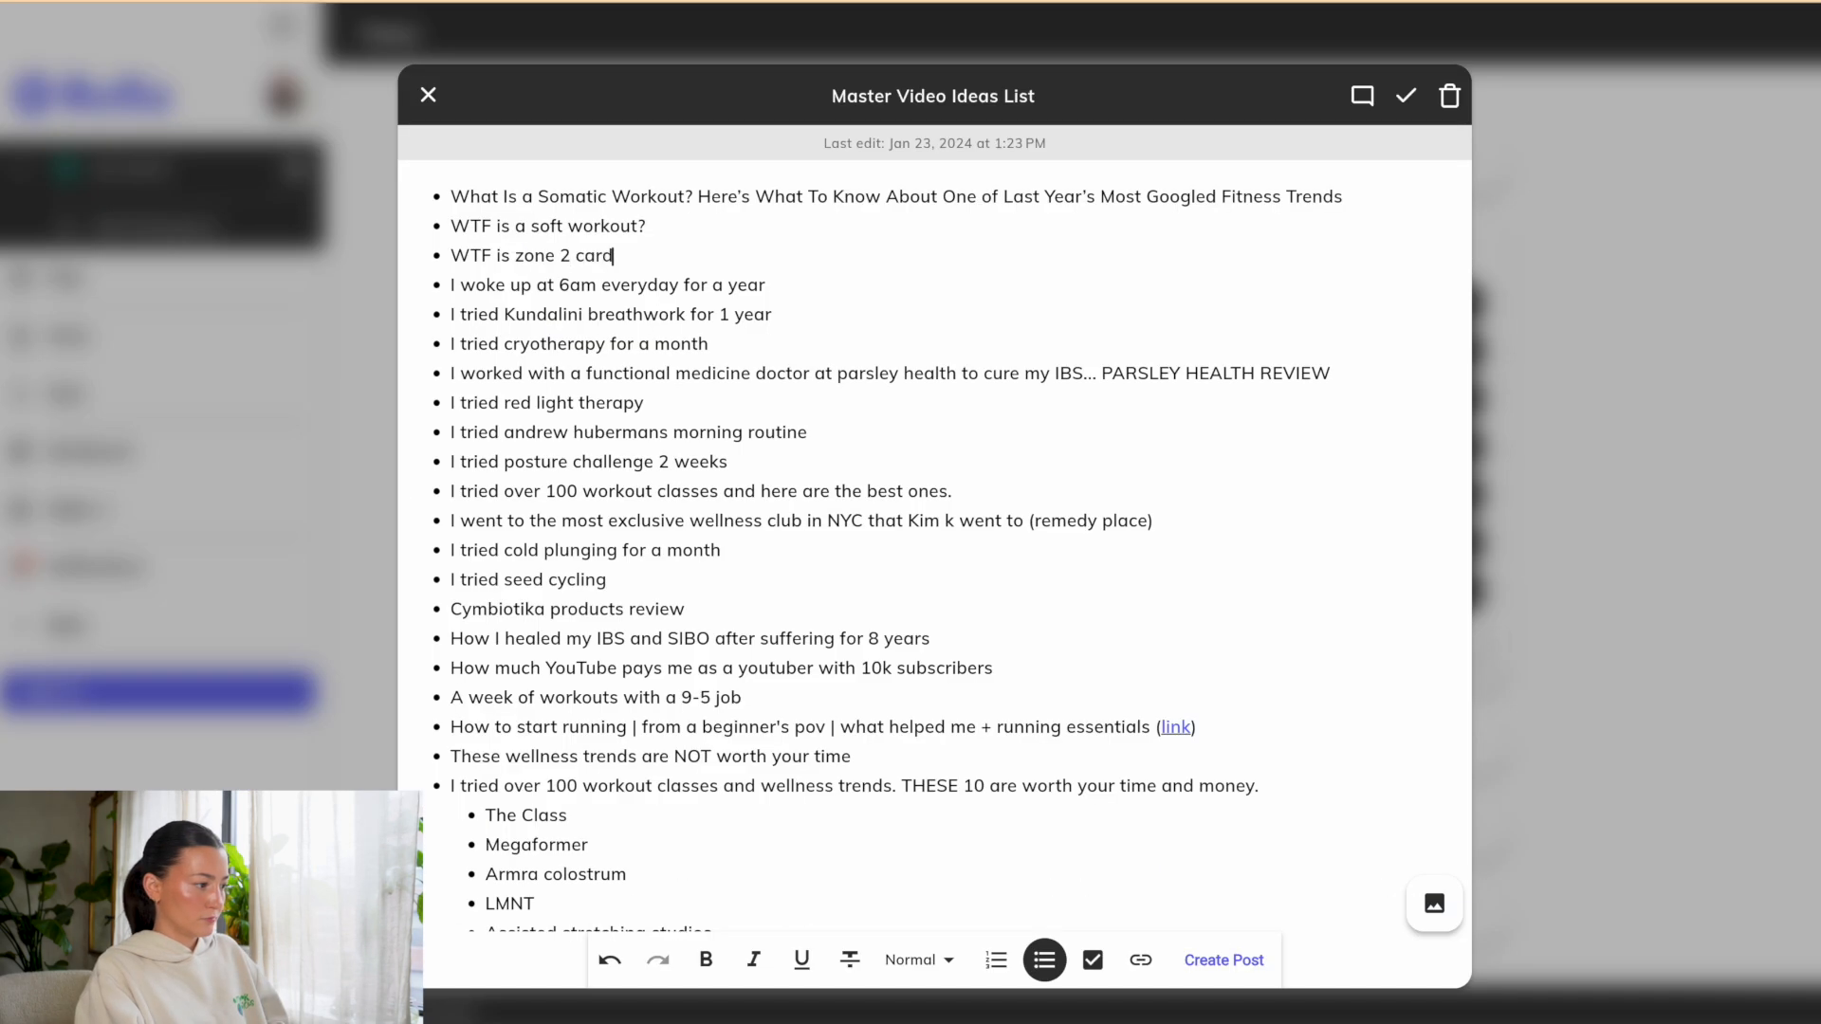
text(io)
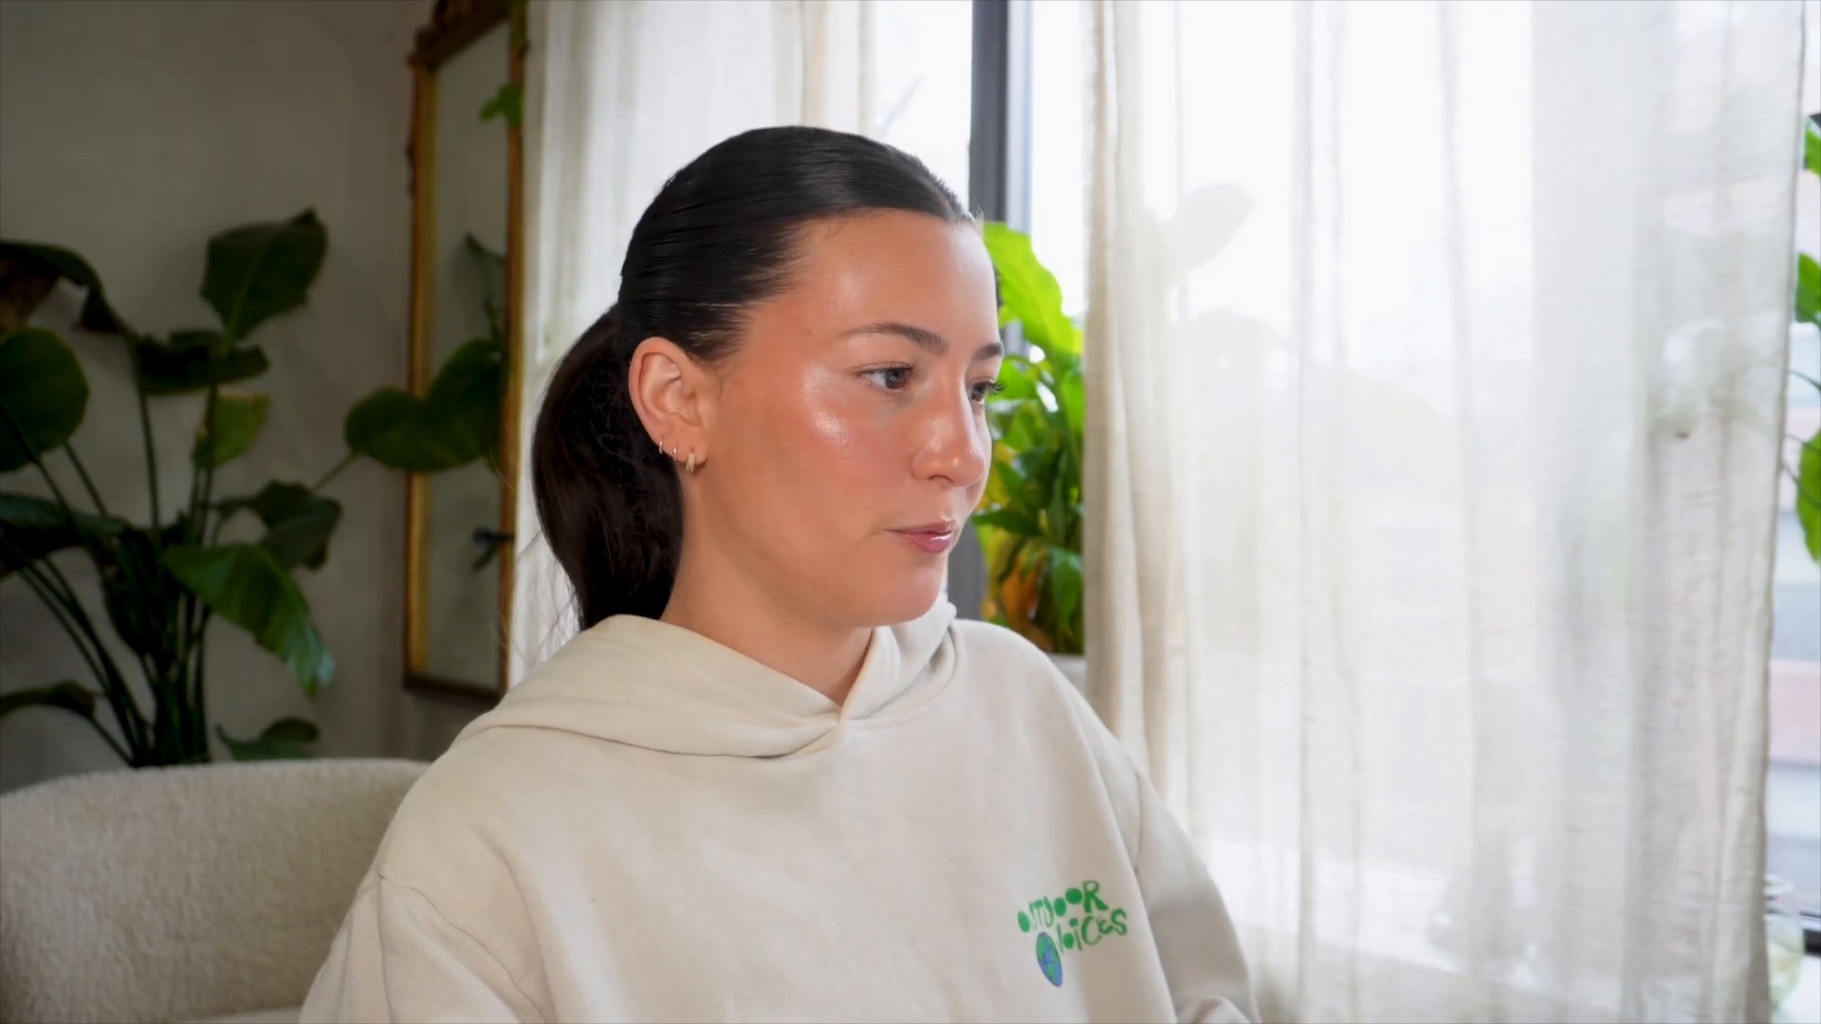